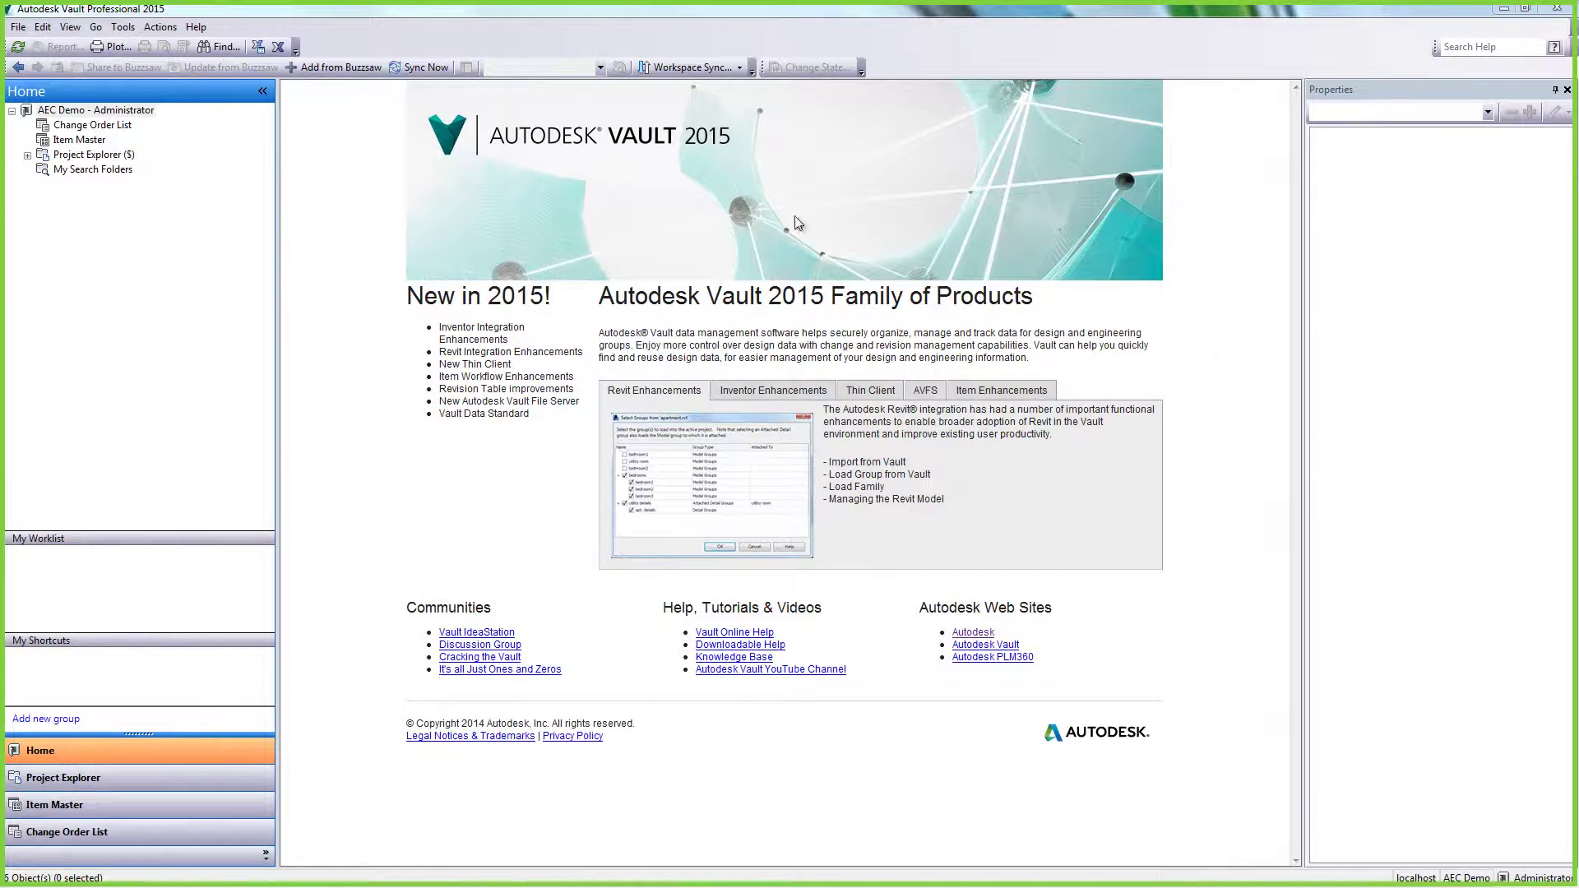
- Search the Item Master for 'bifold', go to M_Bifold-2 Panel.rfa's folder and preview it isometrically
click(82, 141)
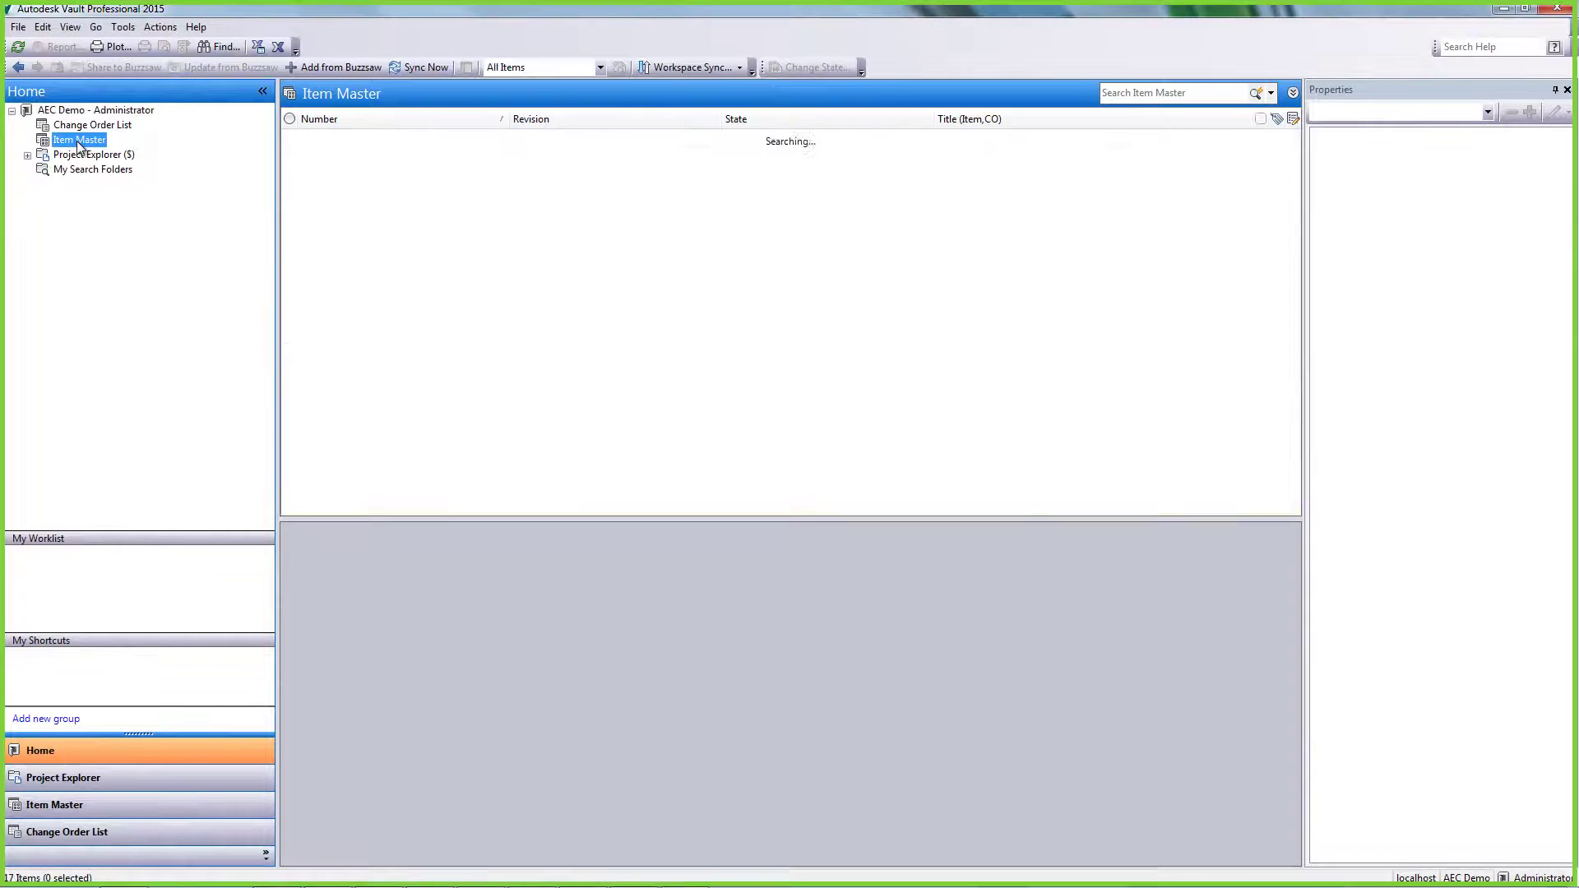
click(317, 138)
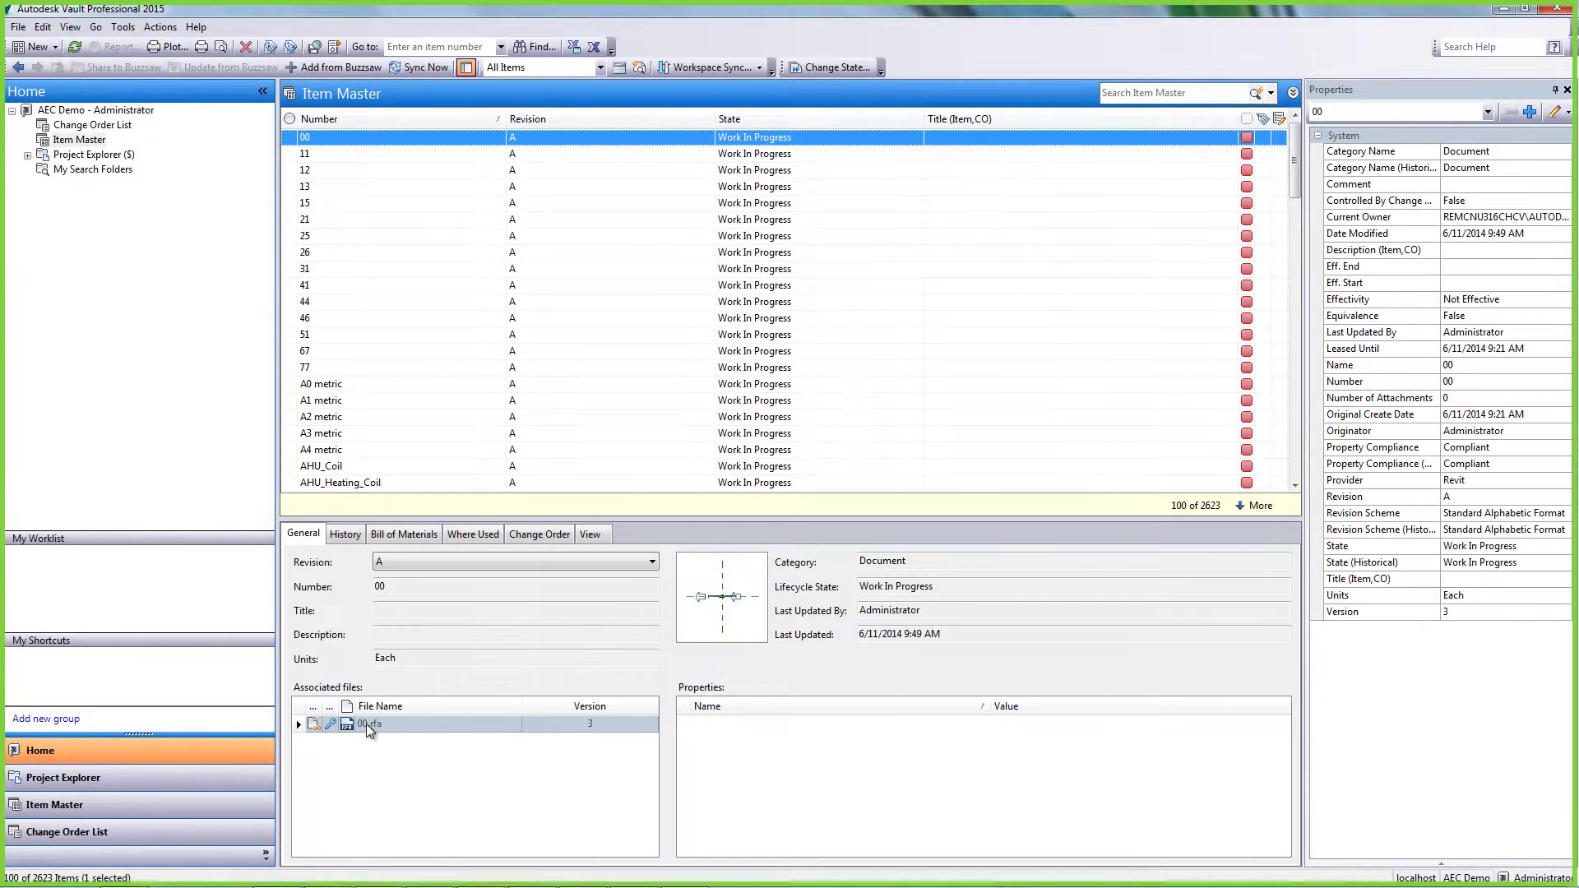
click(1150, 94)
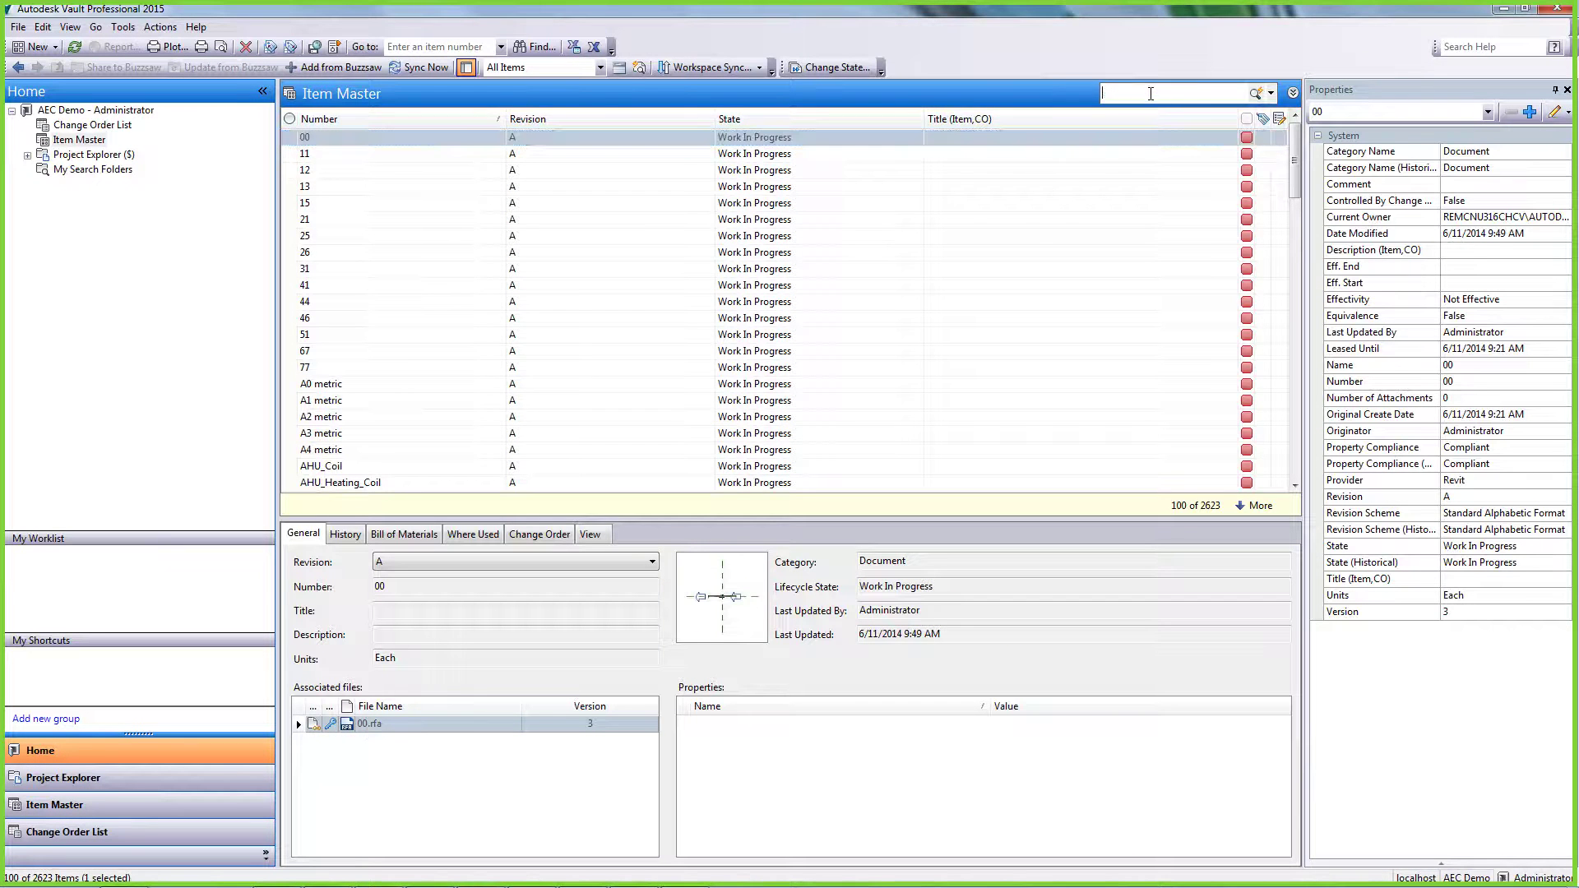
text(bifold)
key(Return)
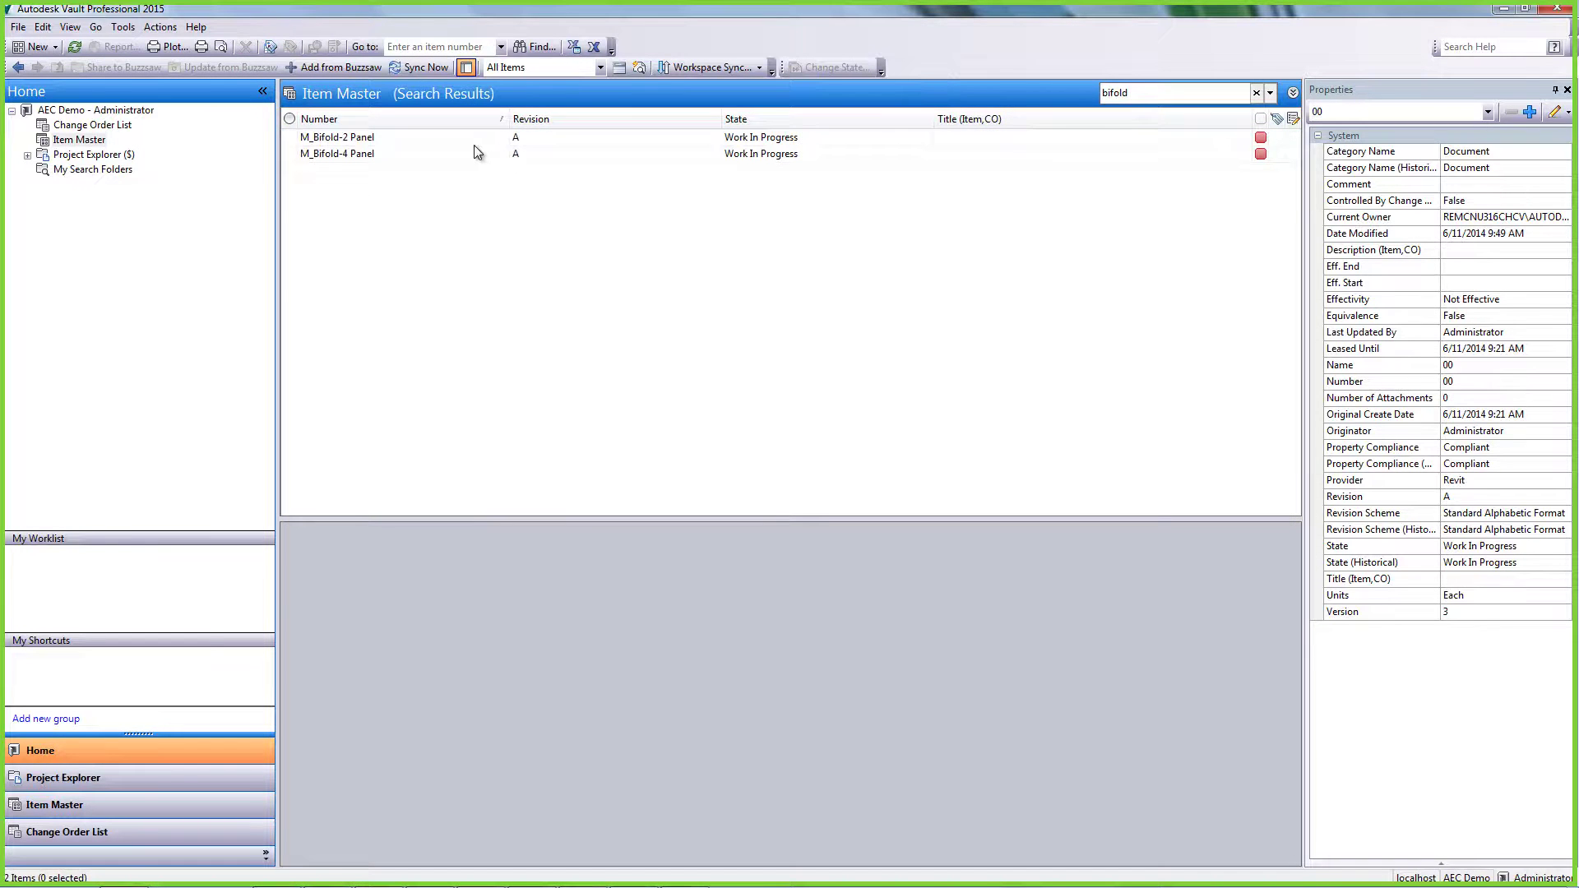
click(415, 140)
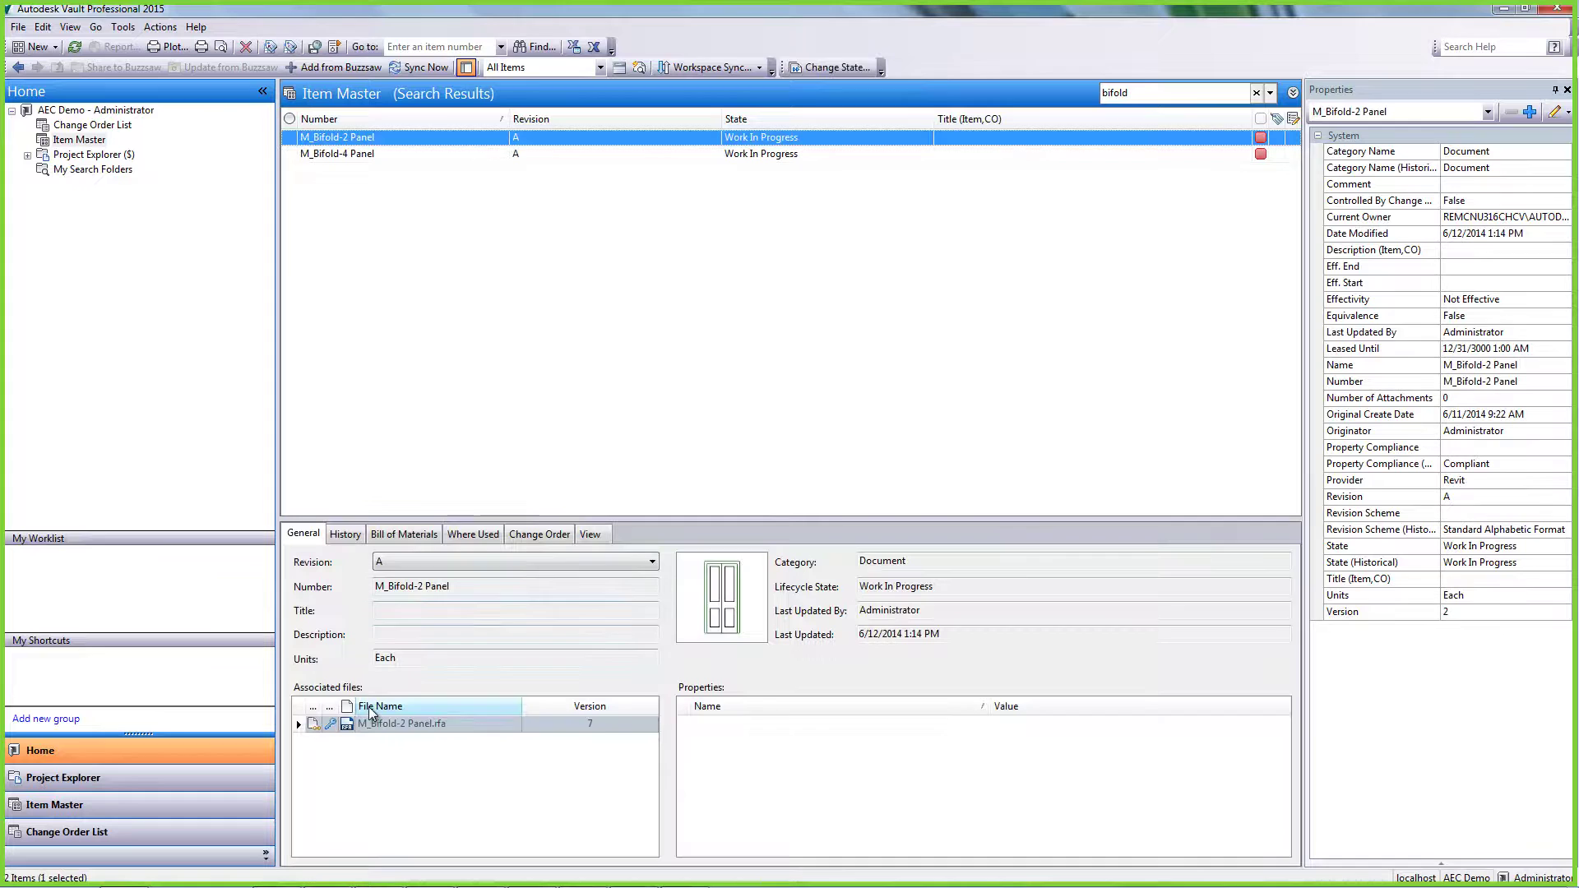
right_click(417, 726)
click(492, 775)
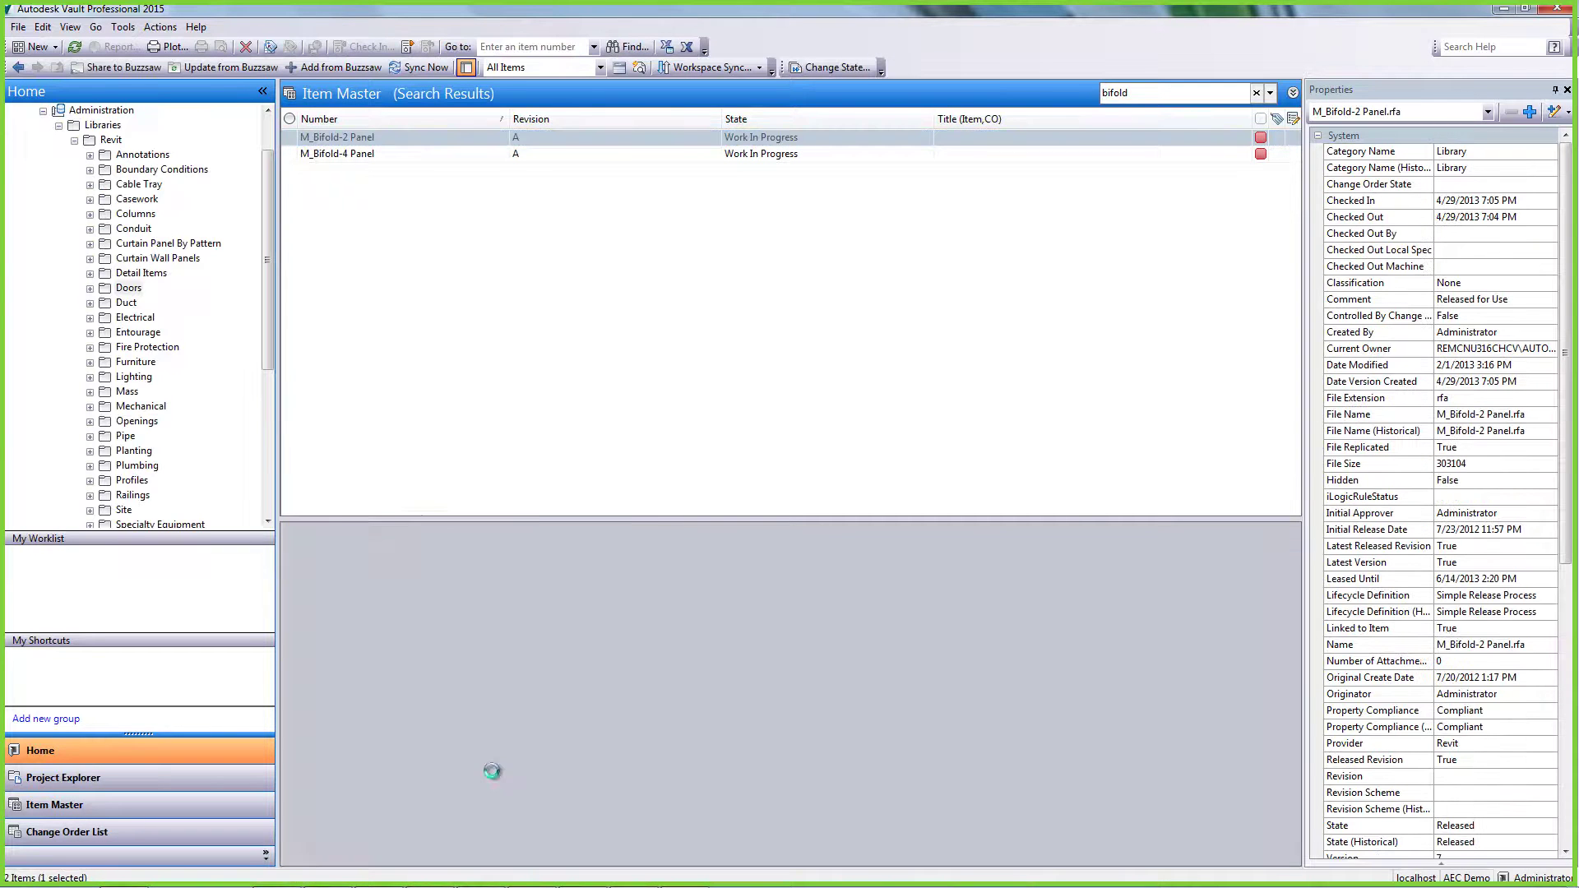
click(744, 663)
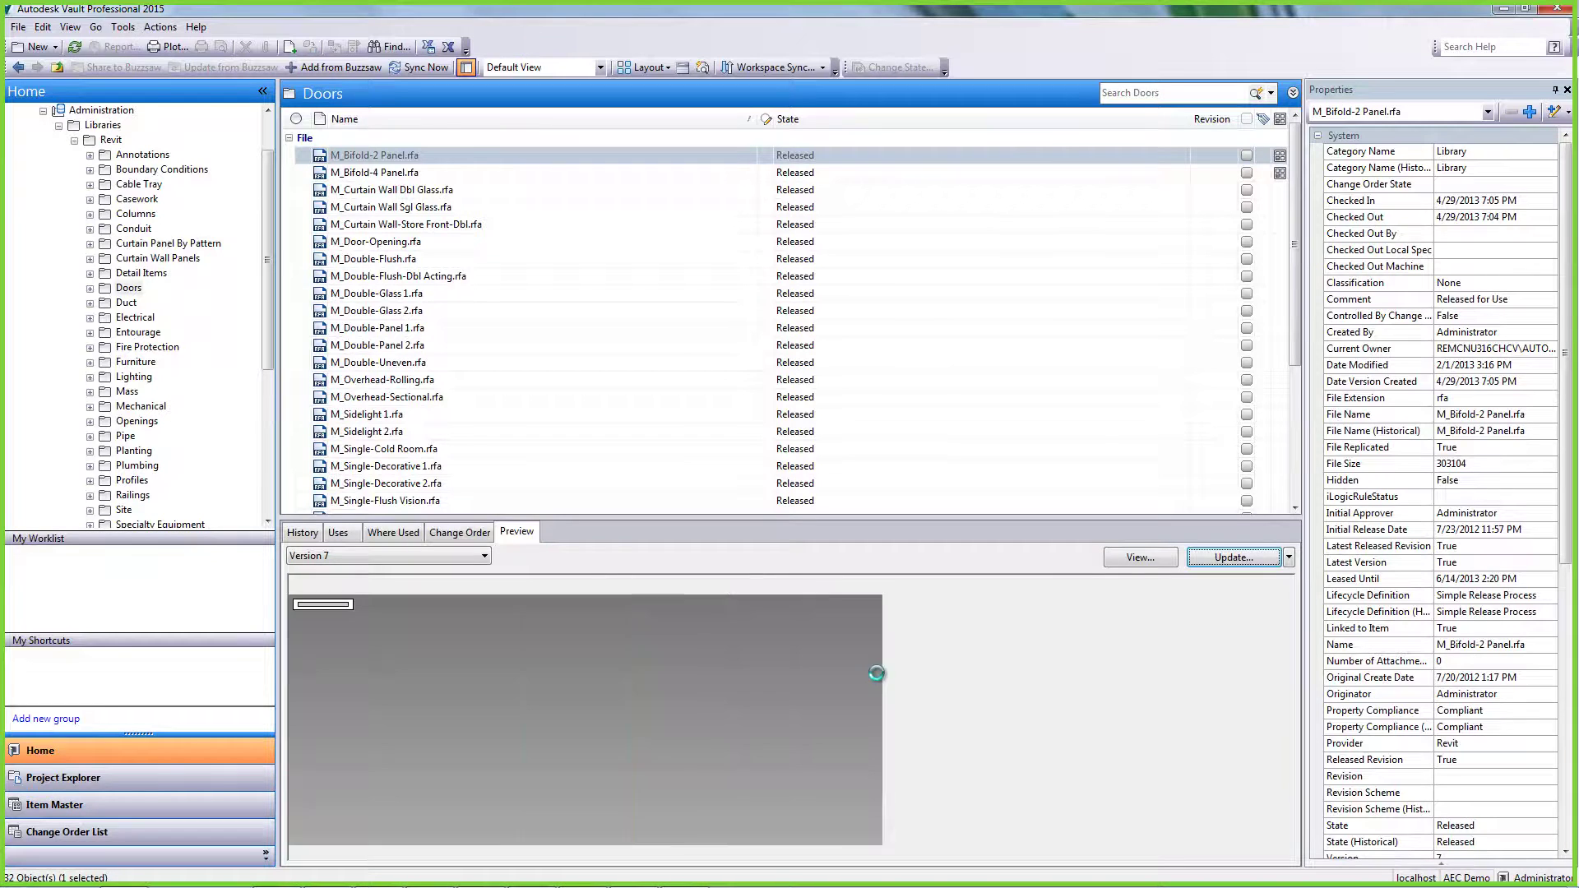
click(1256, 620)
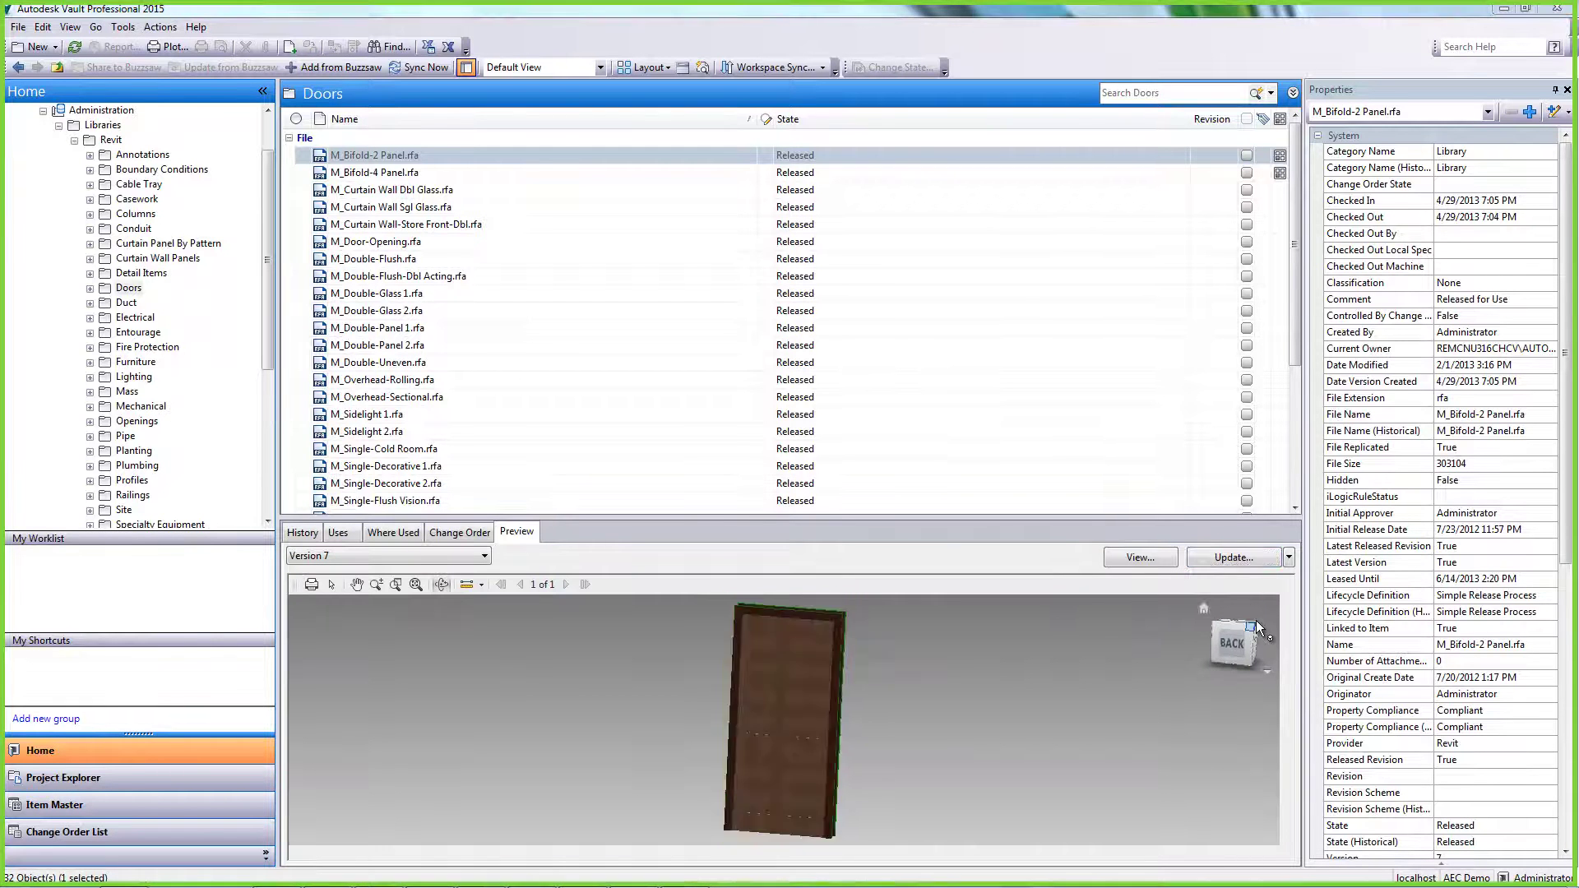
- Search the Item Master for 'chiller' and jump to the folder holding Chiller.rfa
click(43, 110)
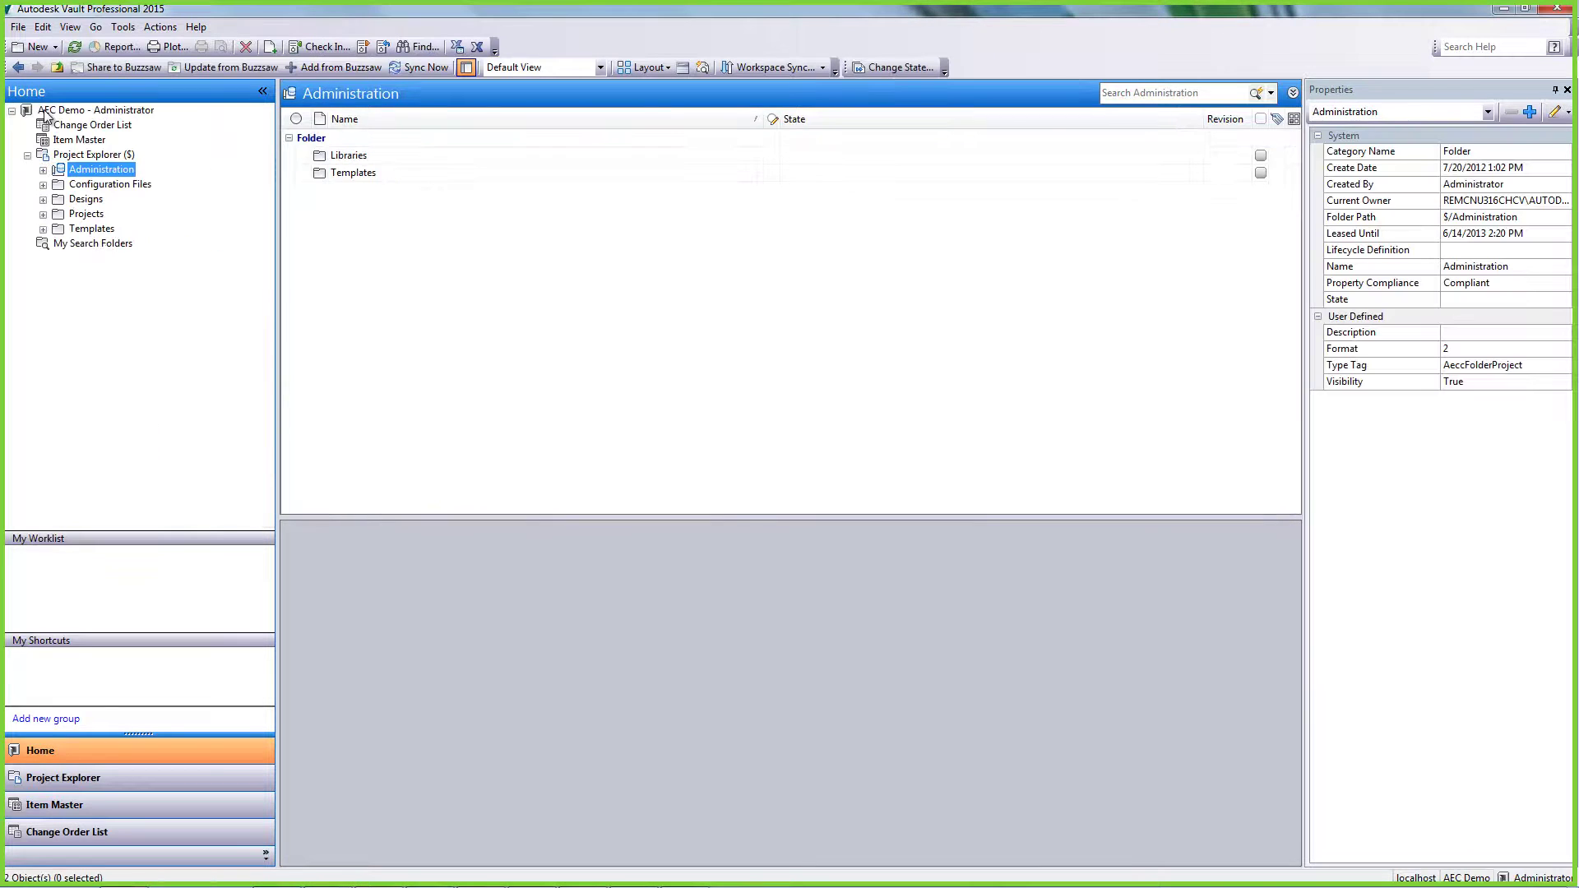
click(82, 140)
click(1174, 94)
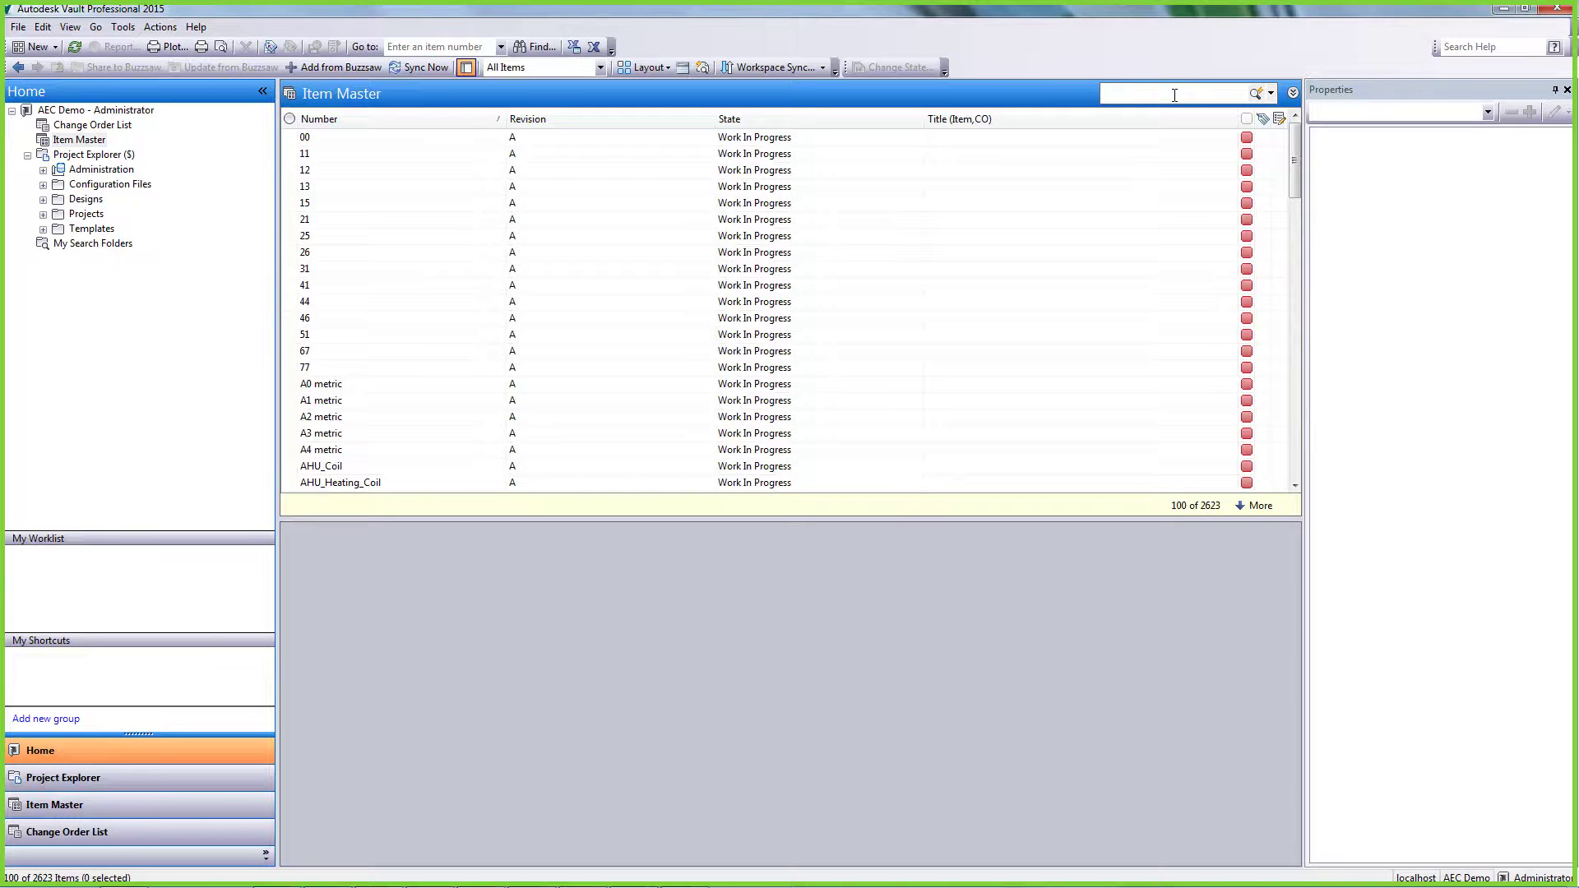
key(Return)
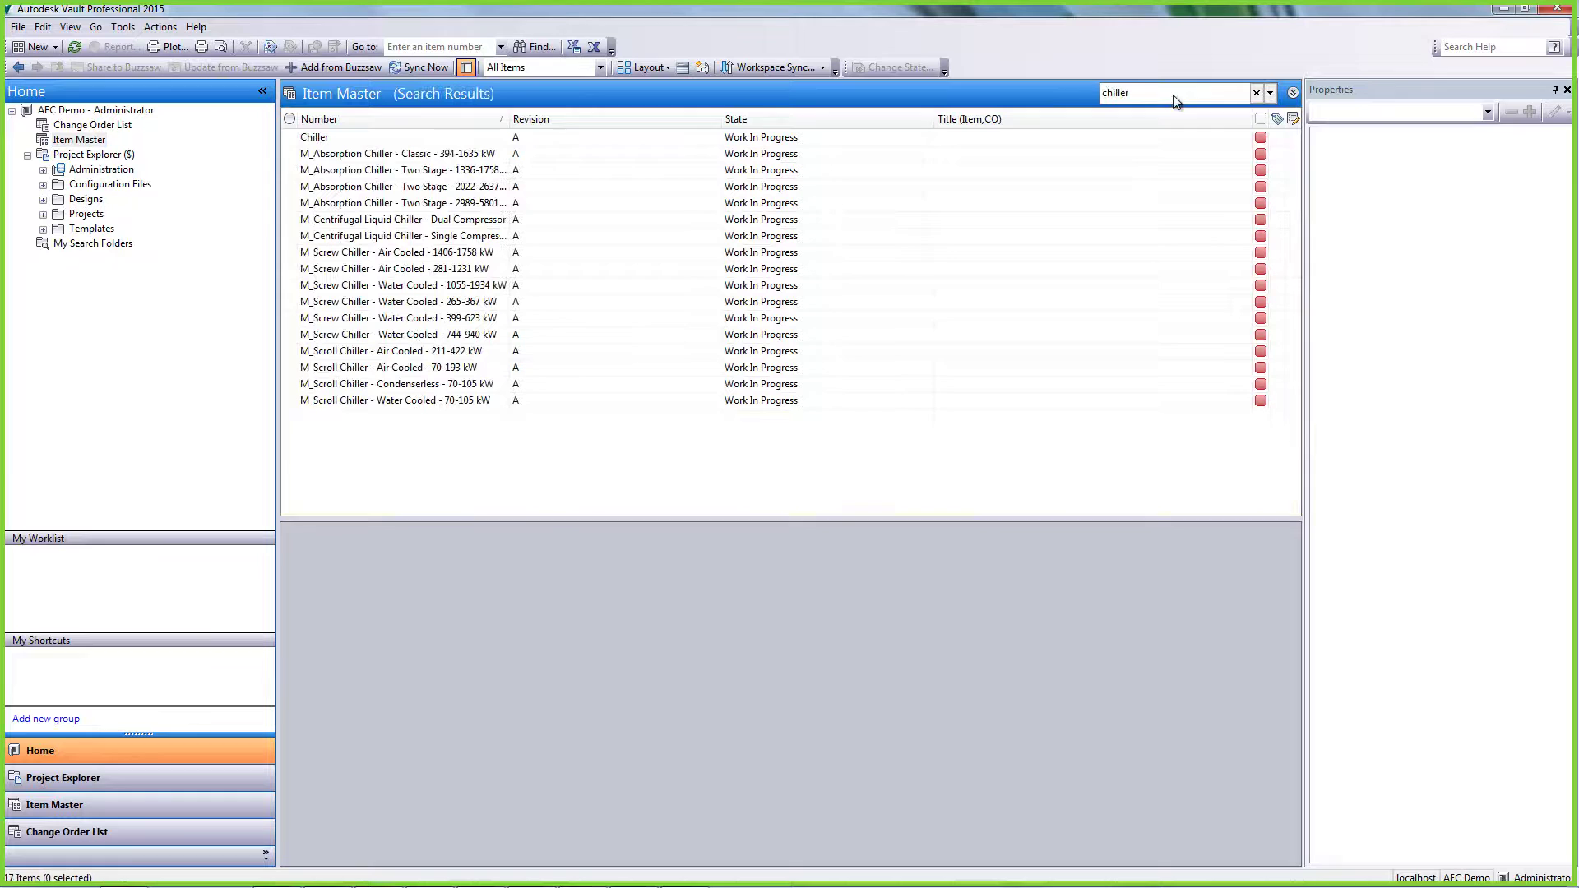
right_click(349, 136)
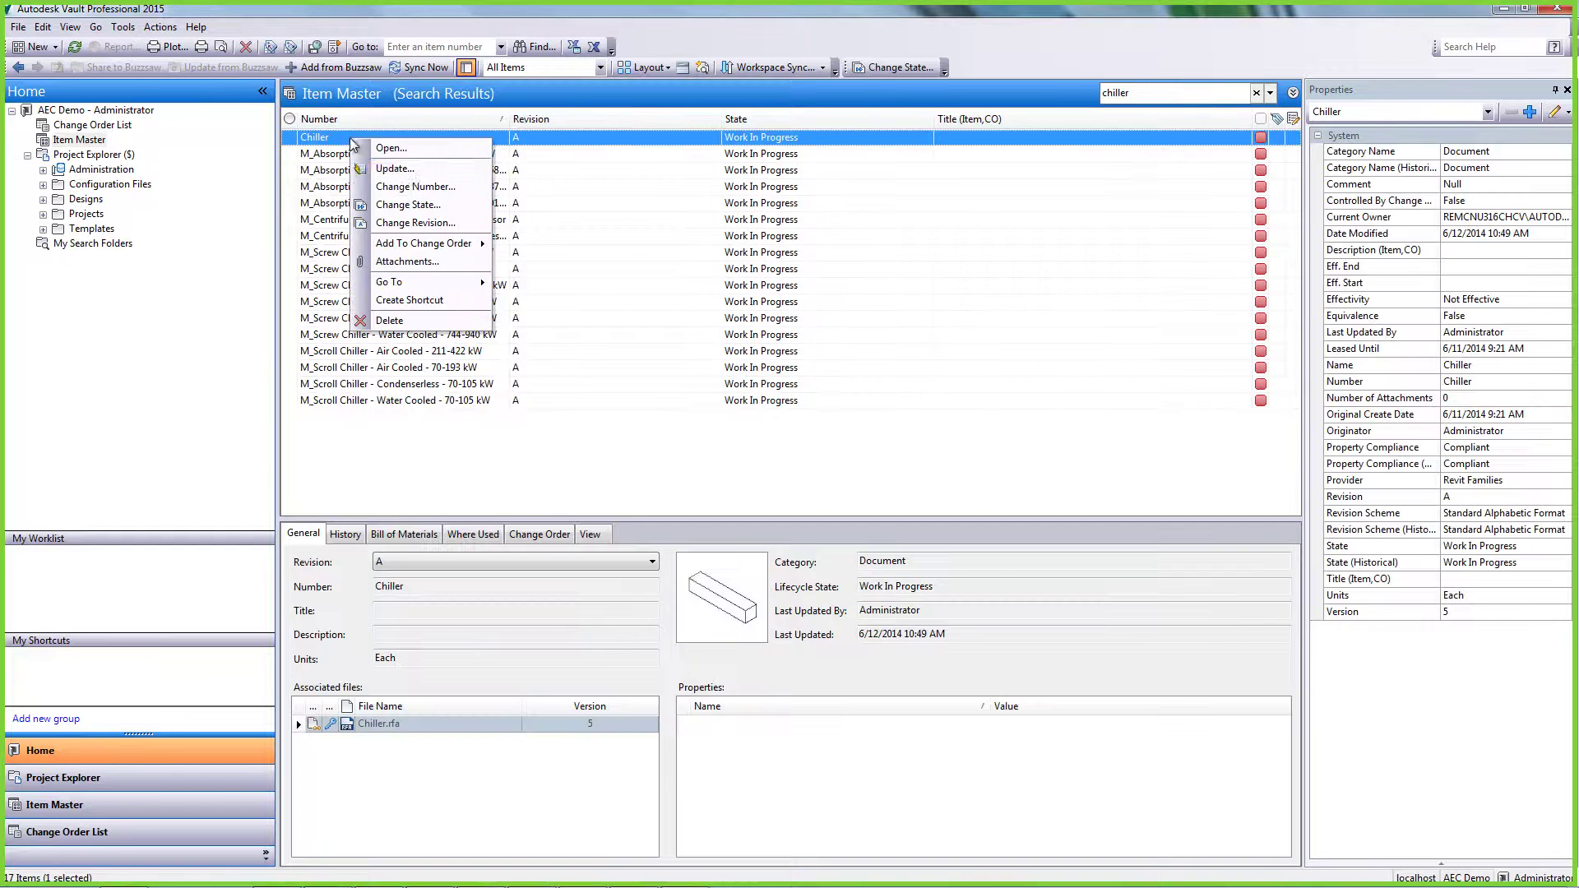
mouse_move(465, 283)
click(545, 301)
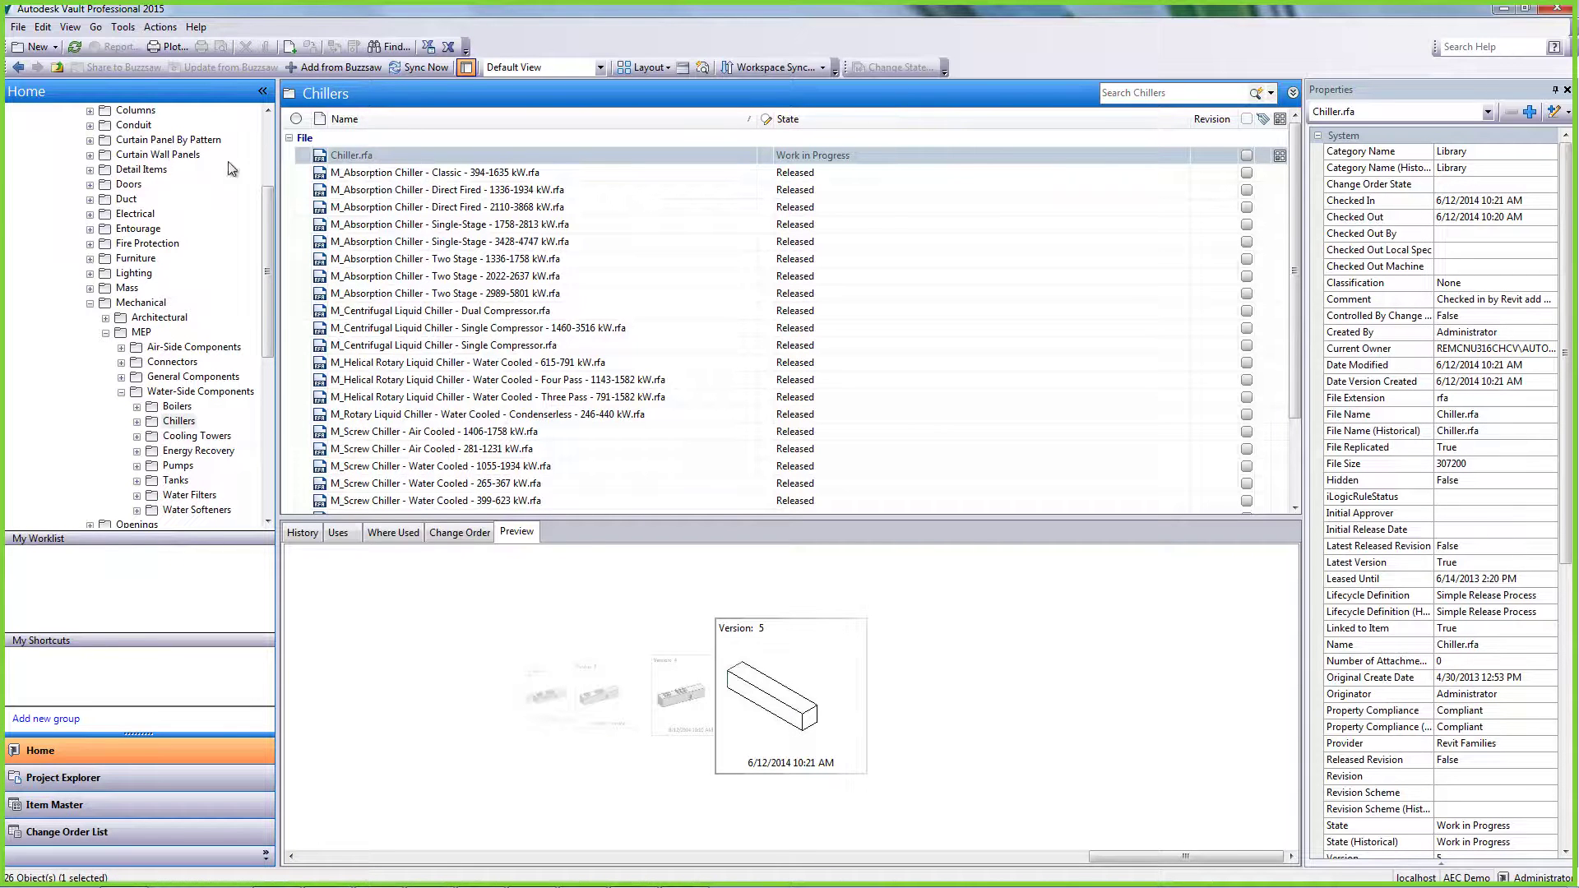
click(90, 303)
scroll(74, 246, up, 4)
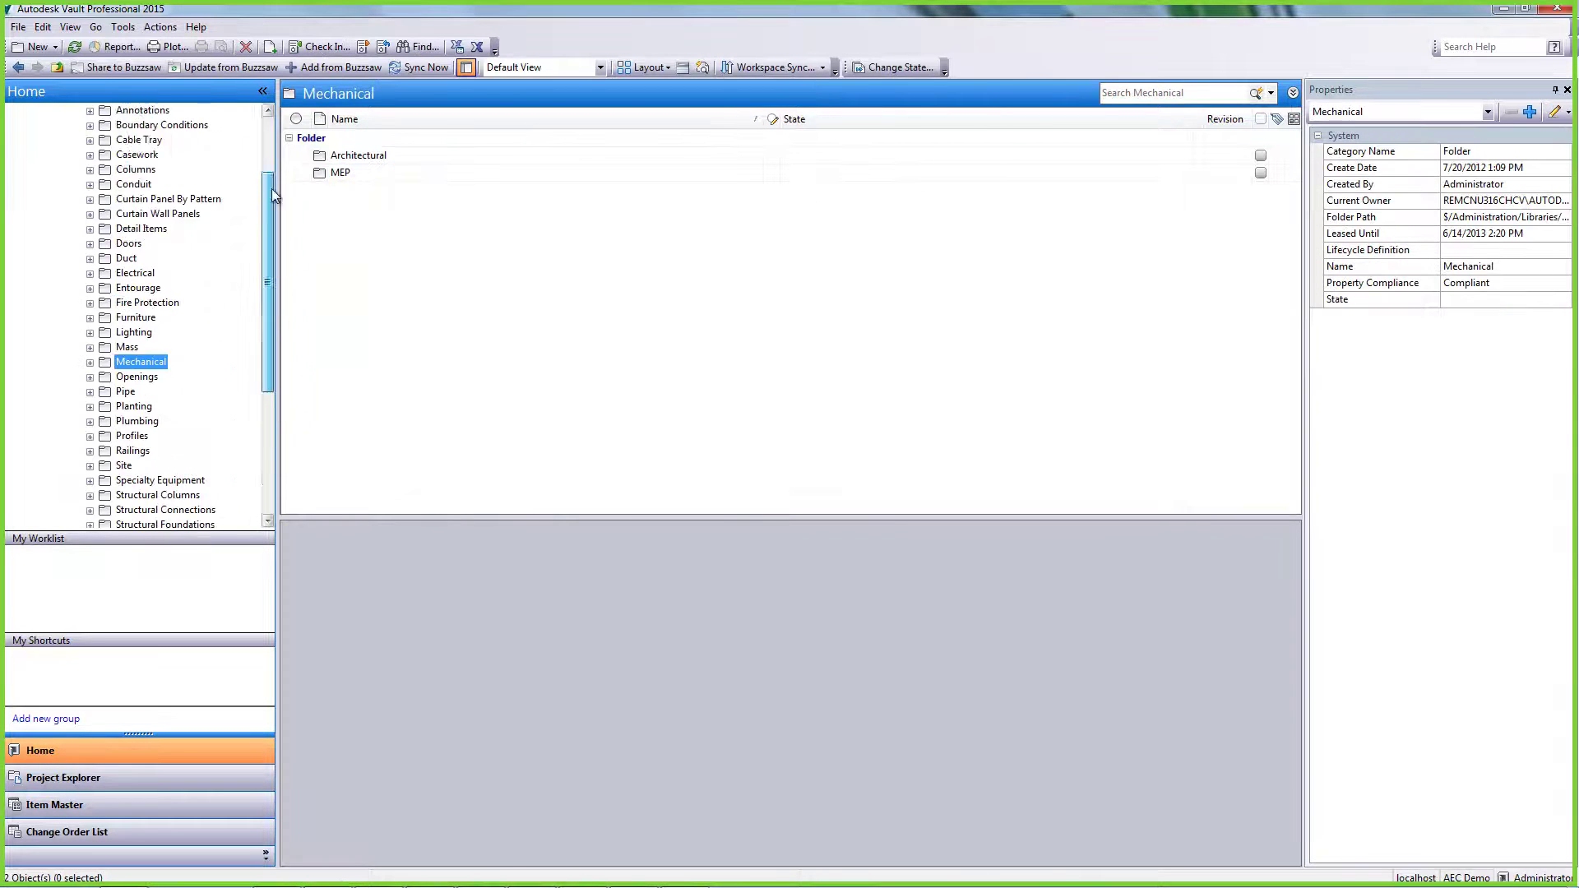
- Open Project Sync Settings and edit the Library mapping, highlighting Library in its Buzzsaw path
double_click(45, 157)
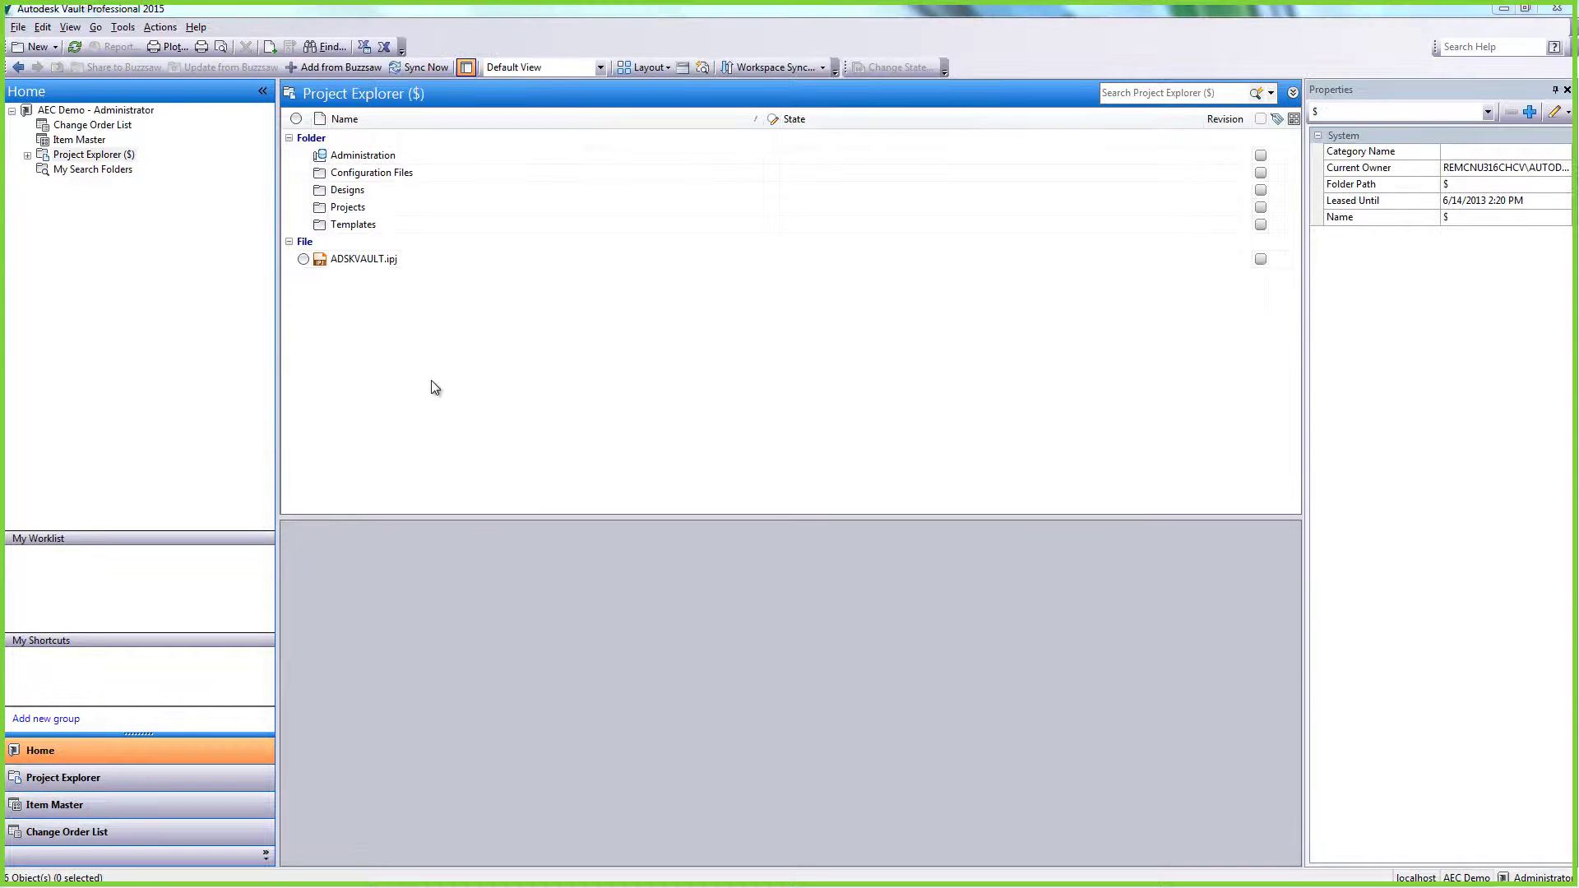
click(123, 27)
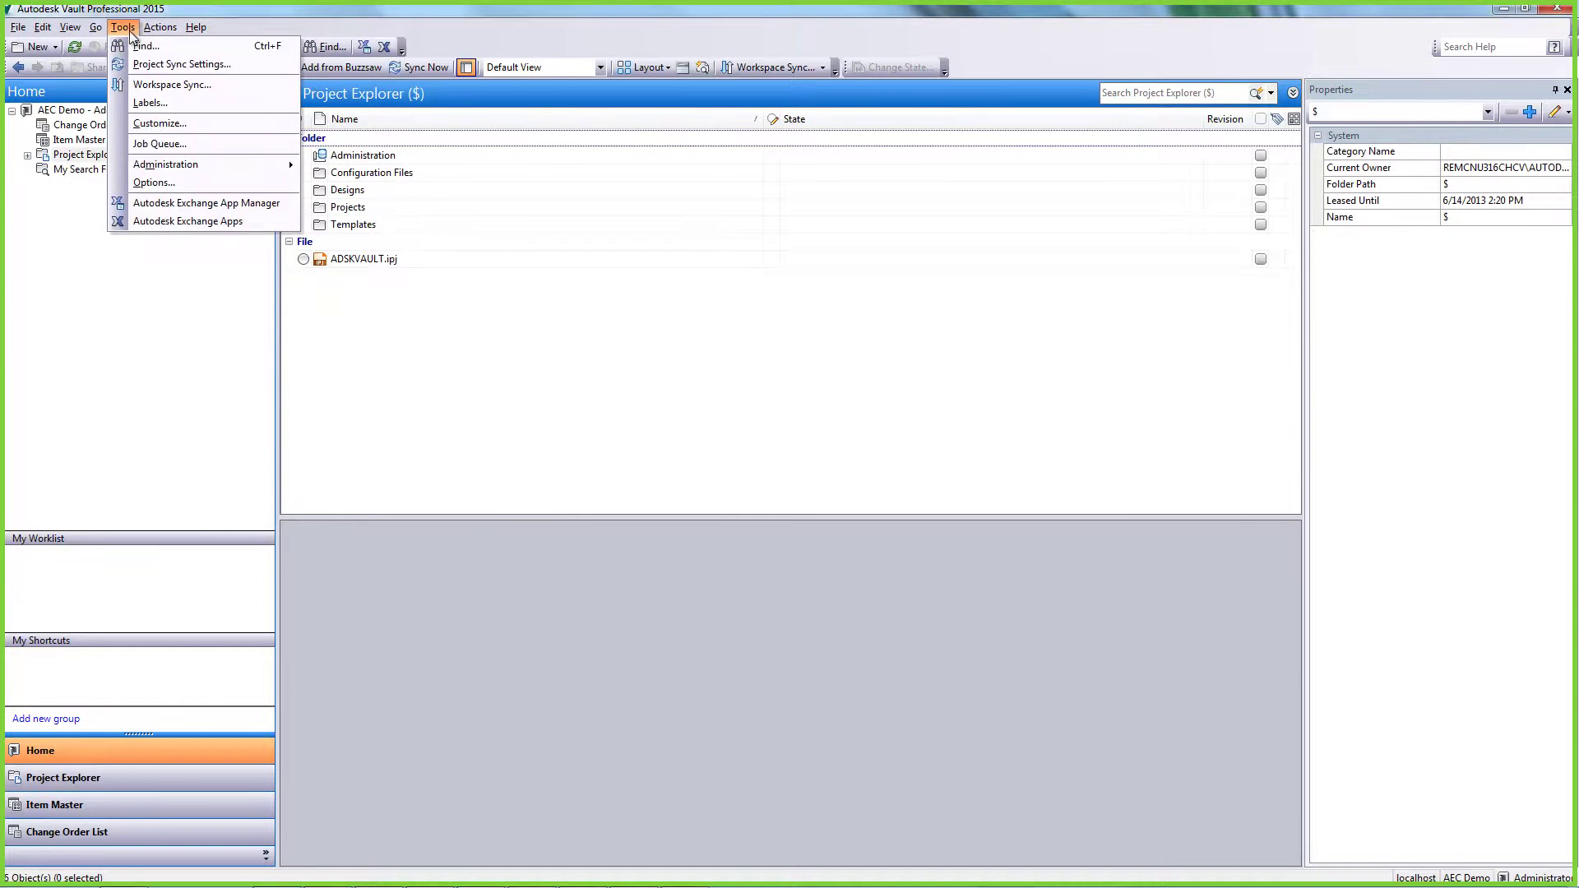
click(161, 65)
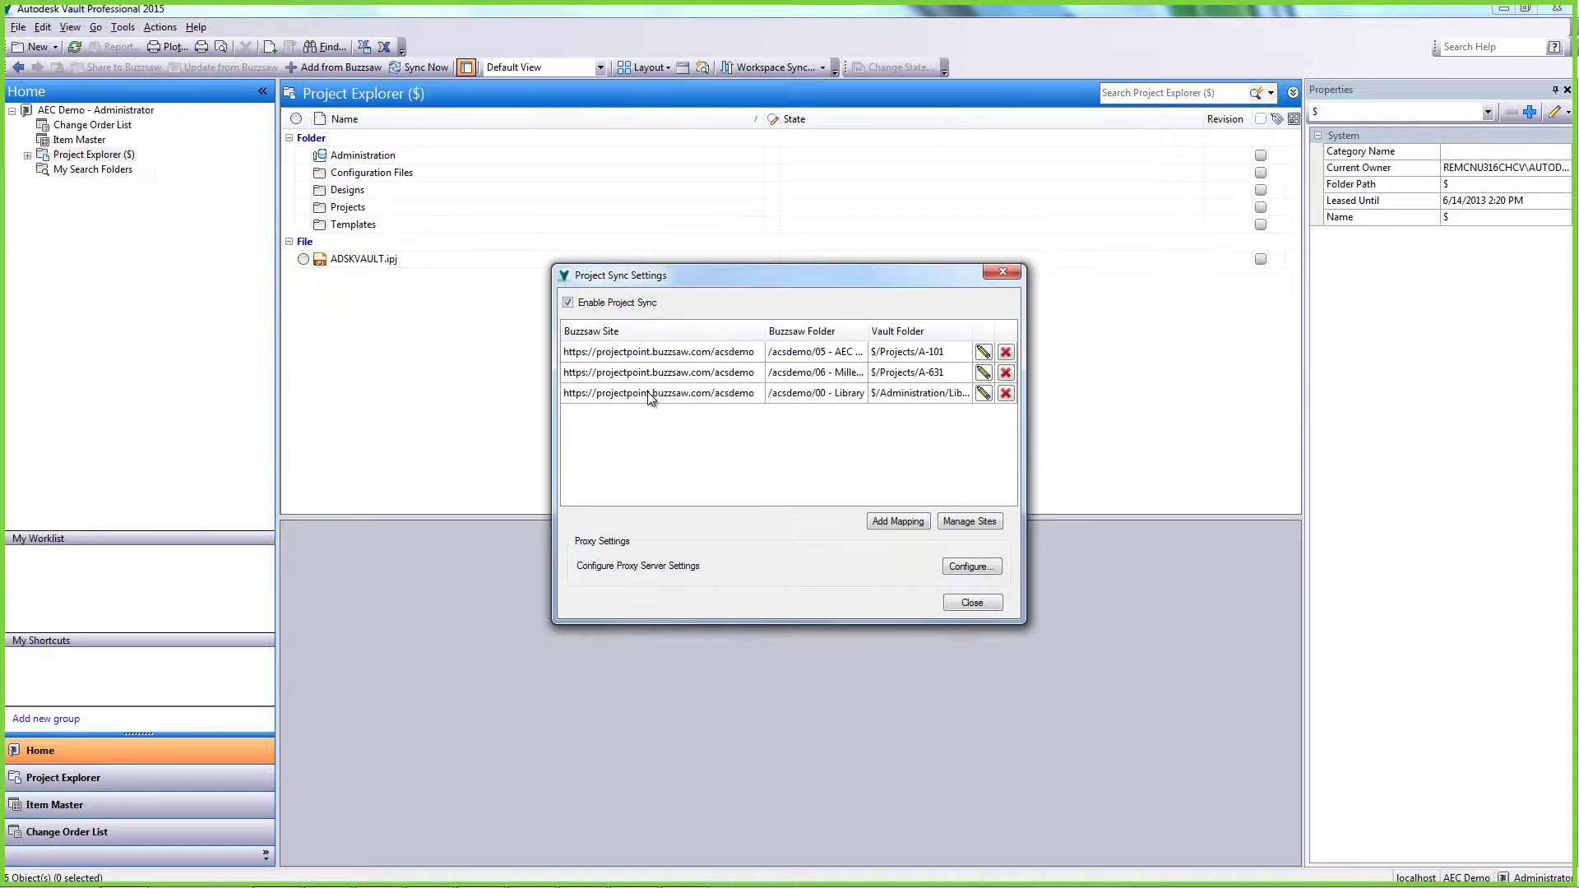
click(984, 394)
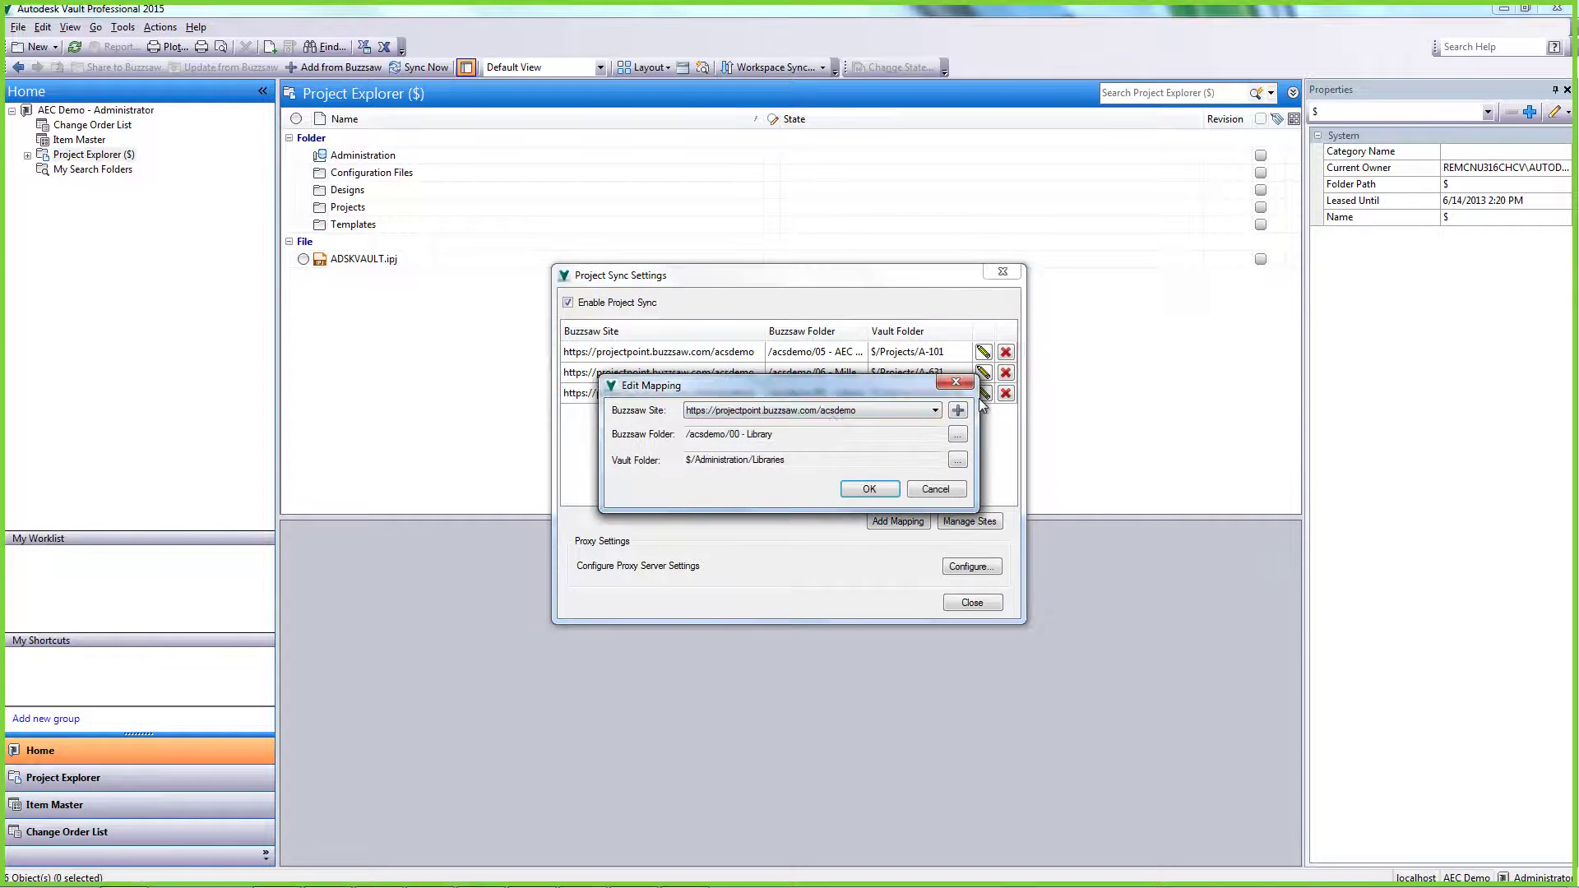
drag(808, 437, 670, 463)
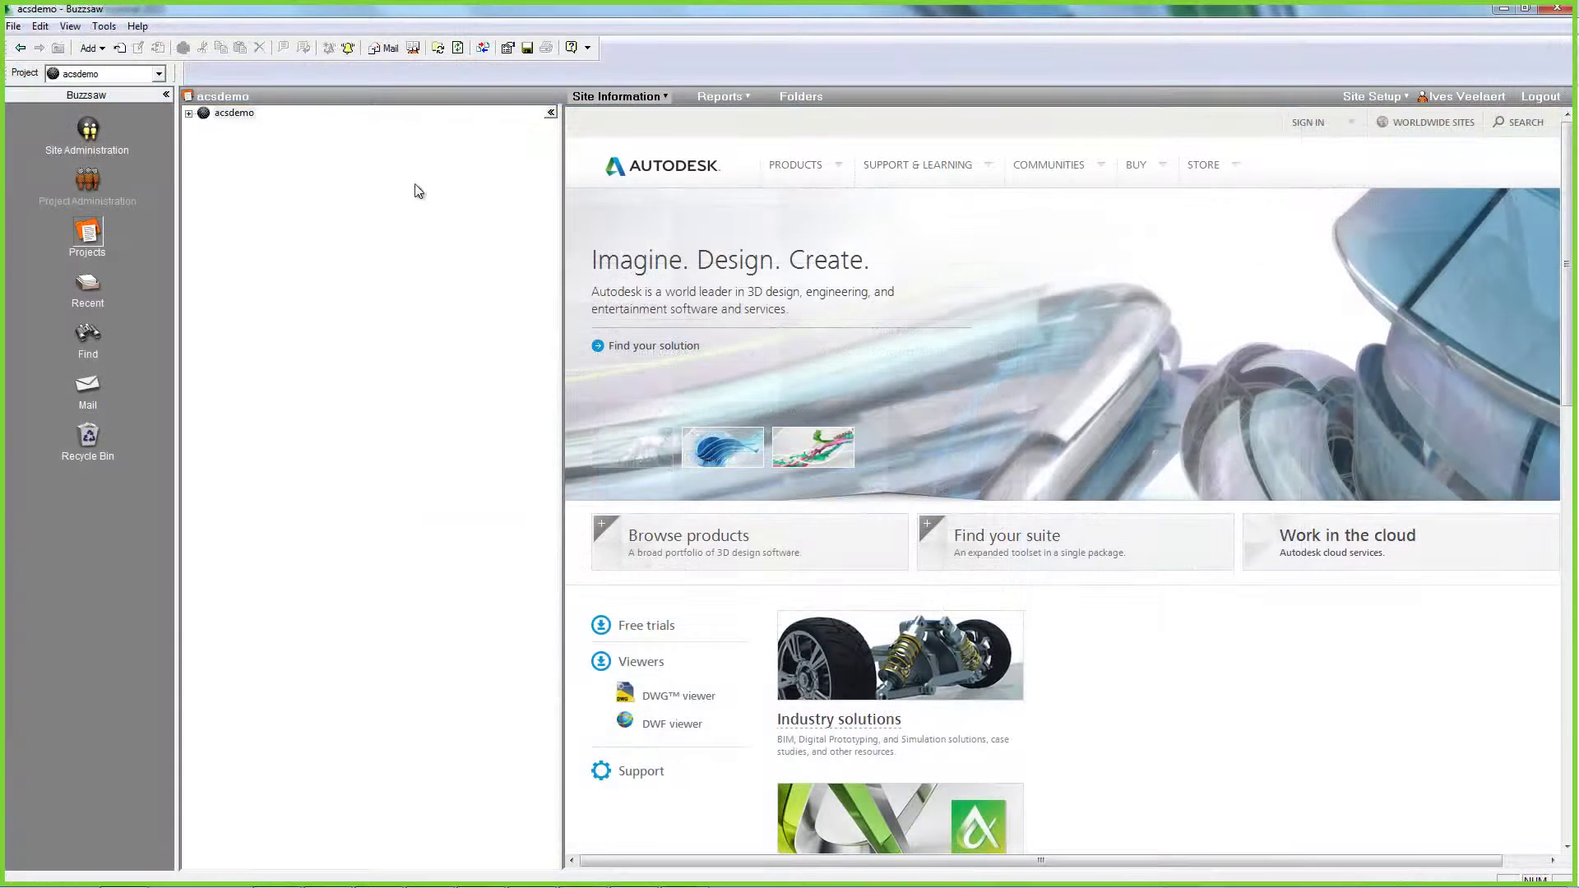
- View Buzzsaw's notification subscriptions and select the Chillers folder alert
click(352, 52)
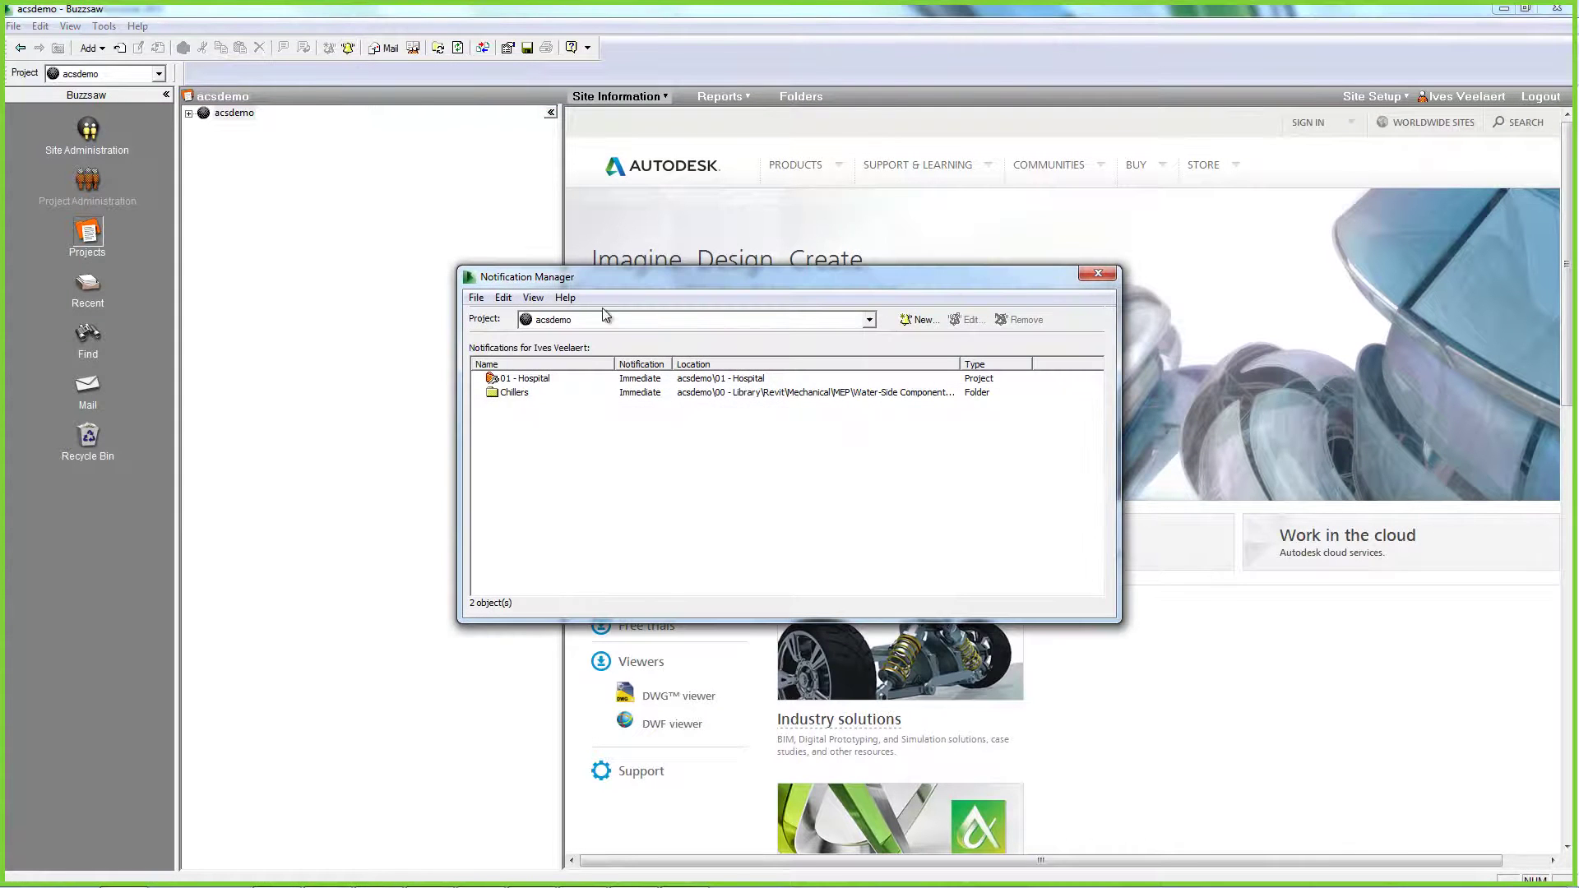
click(511, 396)
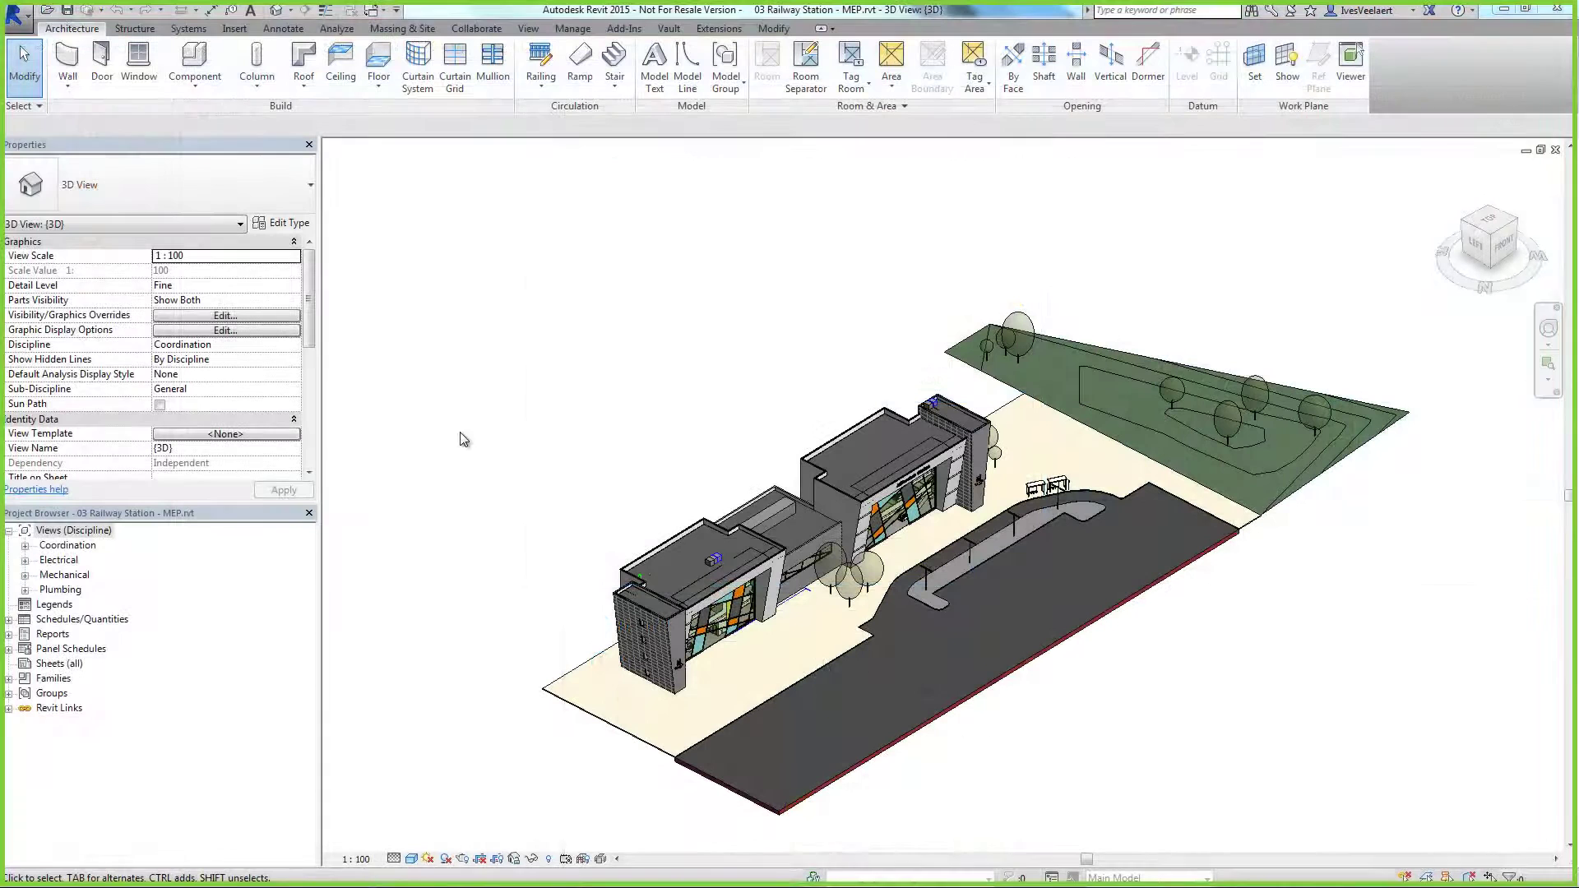
- Select every instance of the Chiller Standard type from the Mechanical Equipment families
click(9, 679)
click(25, 545)
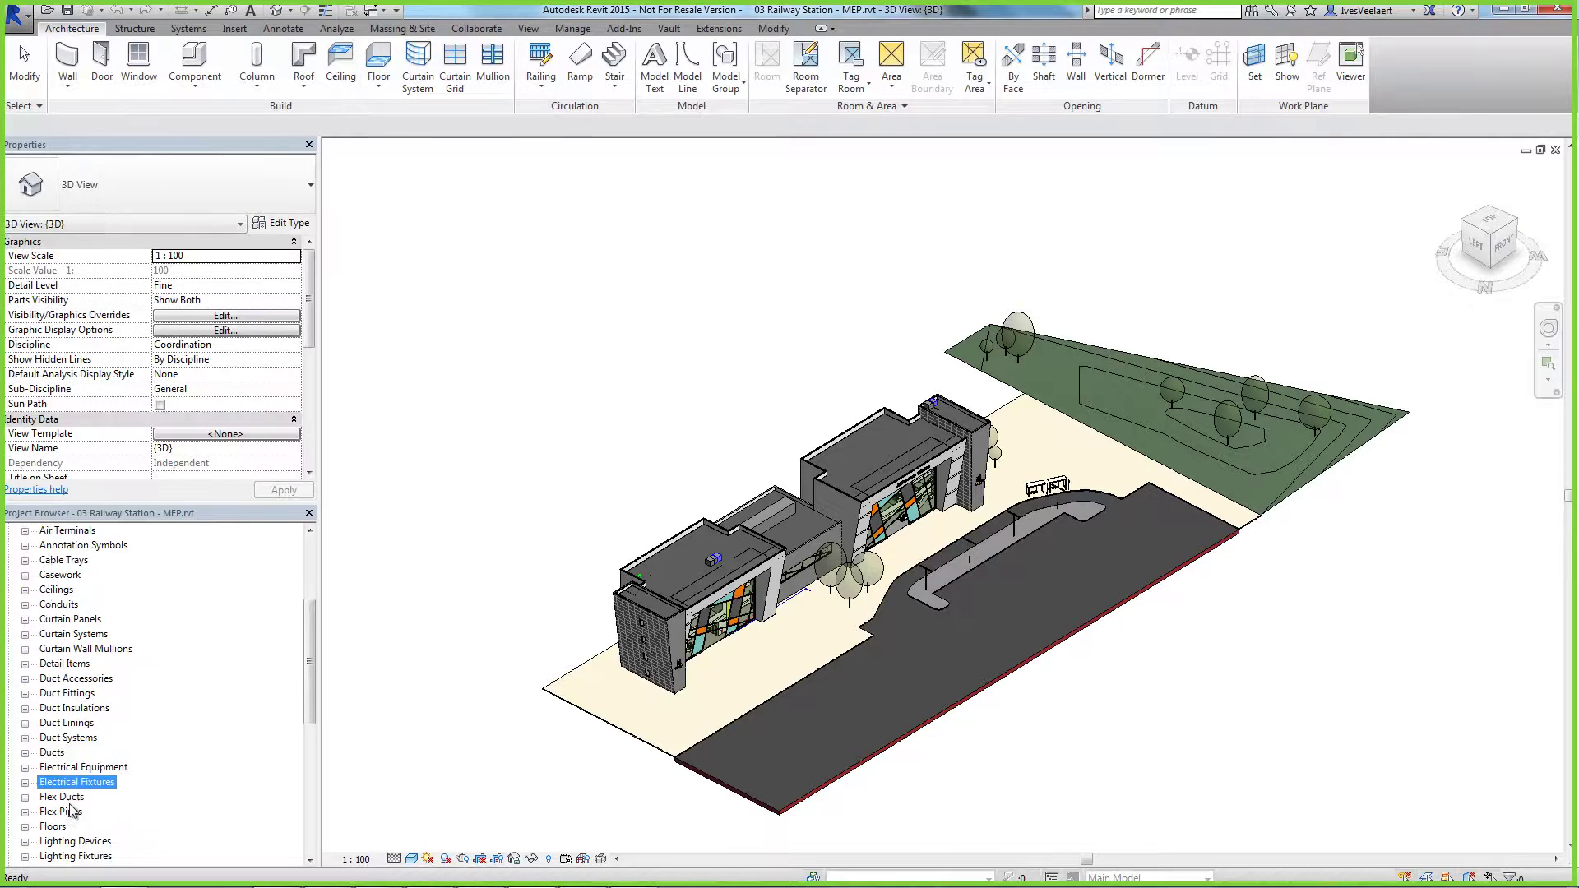
scroll(74, 806, down, 1)
click(88, 840)
click(25, 841)
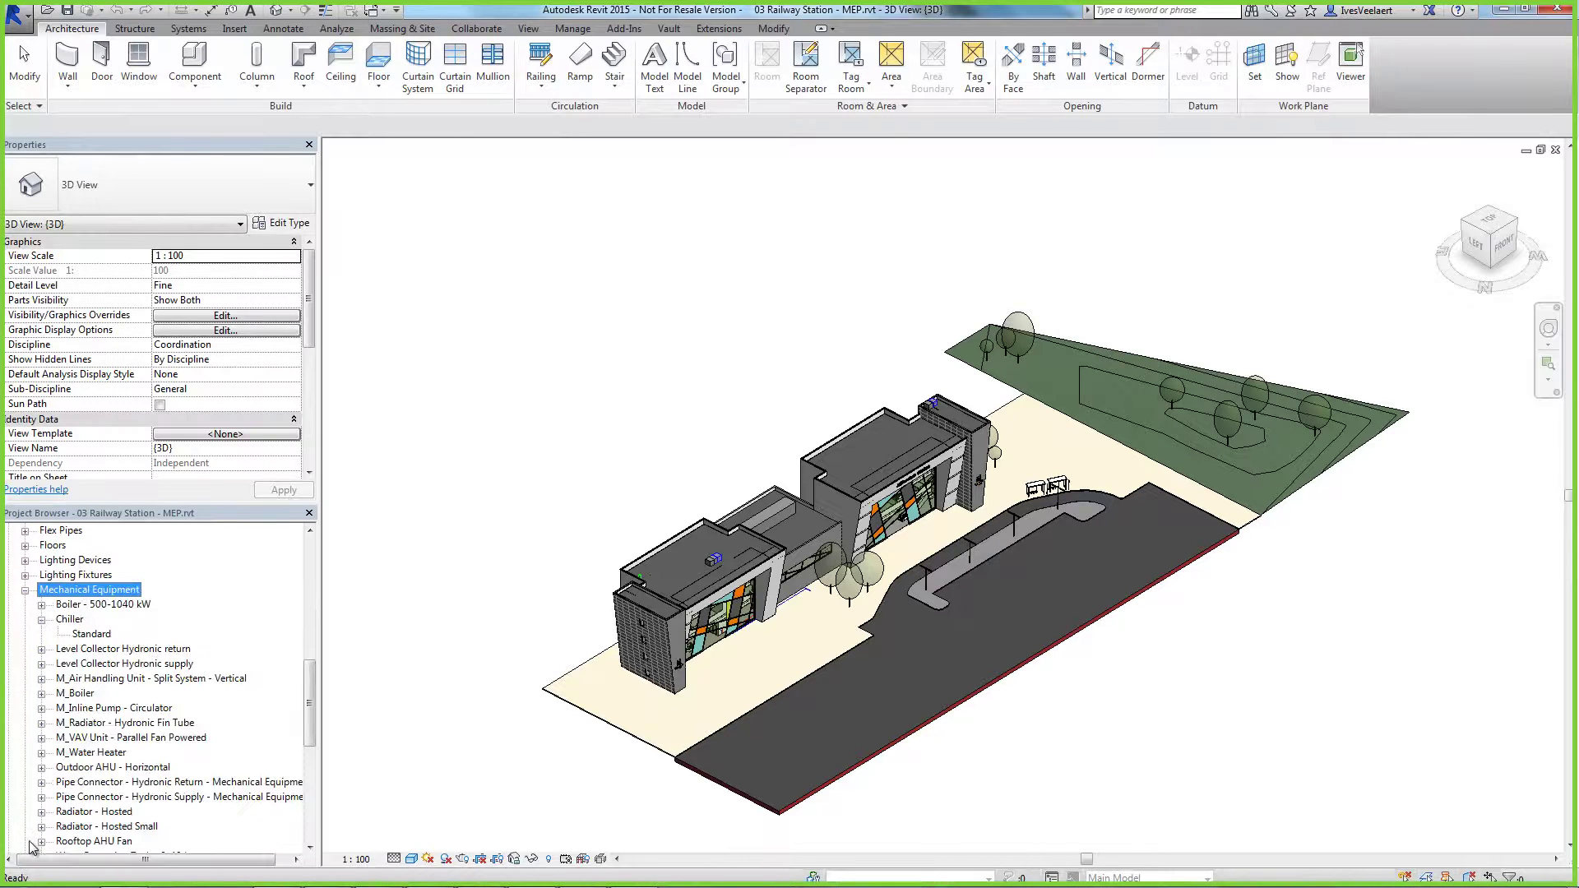
click(86, 634)
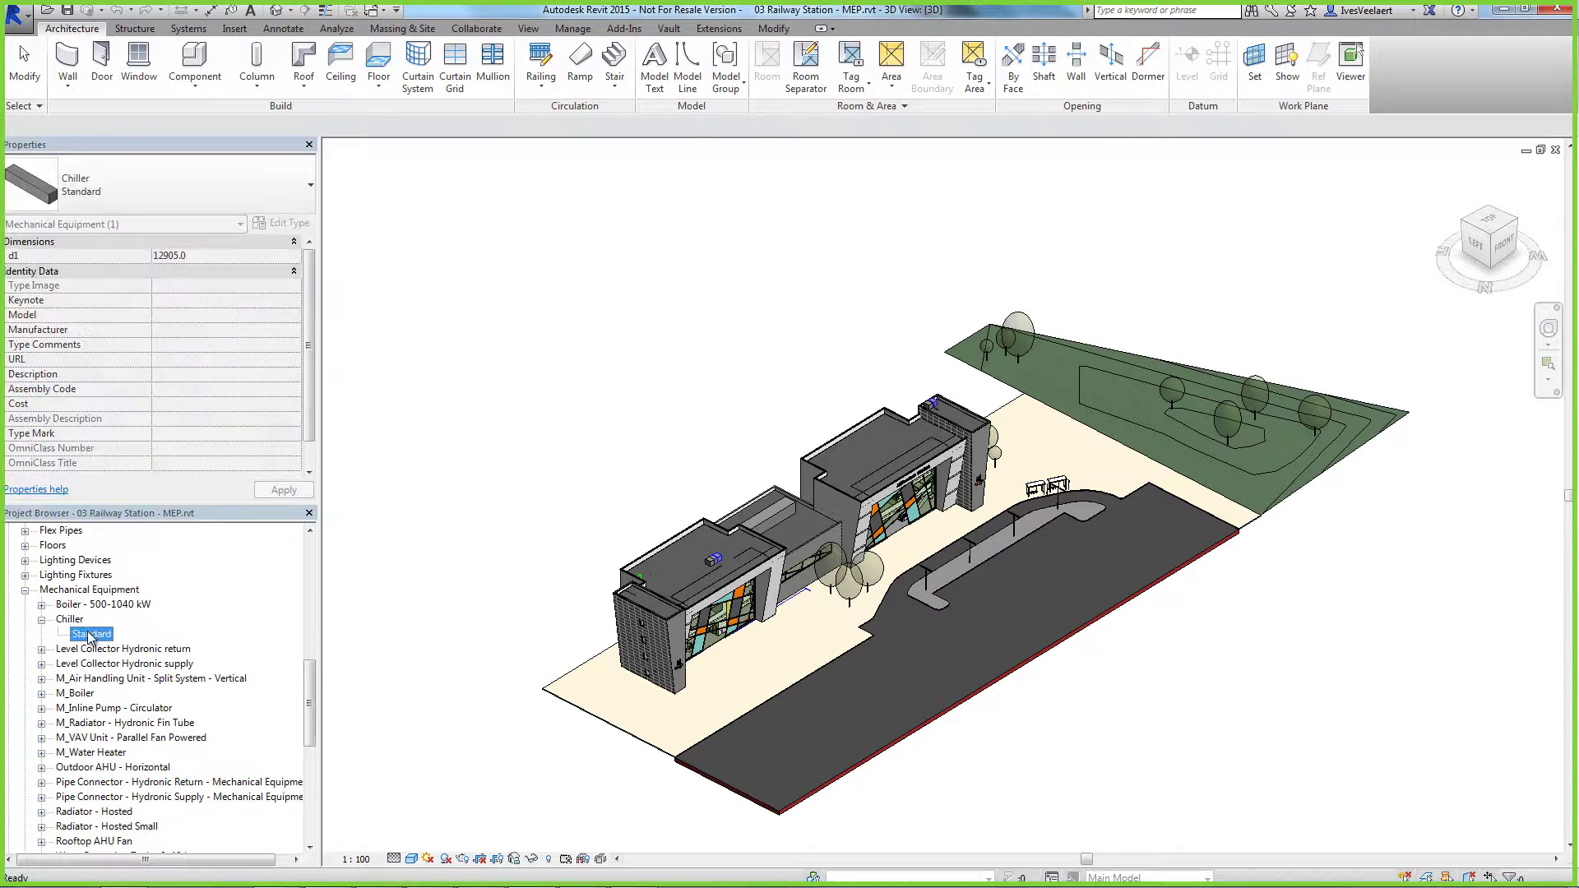
right_click(89, 634)
mouse_move(181, 716)
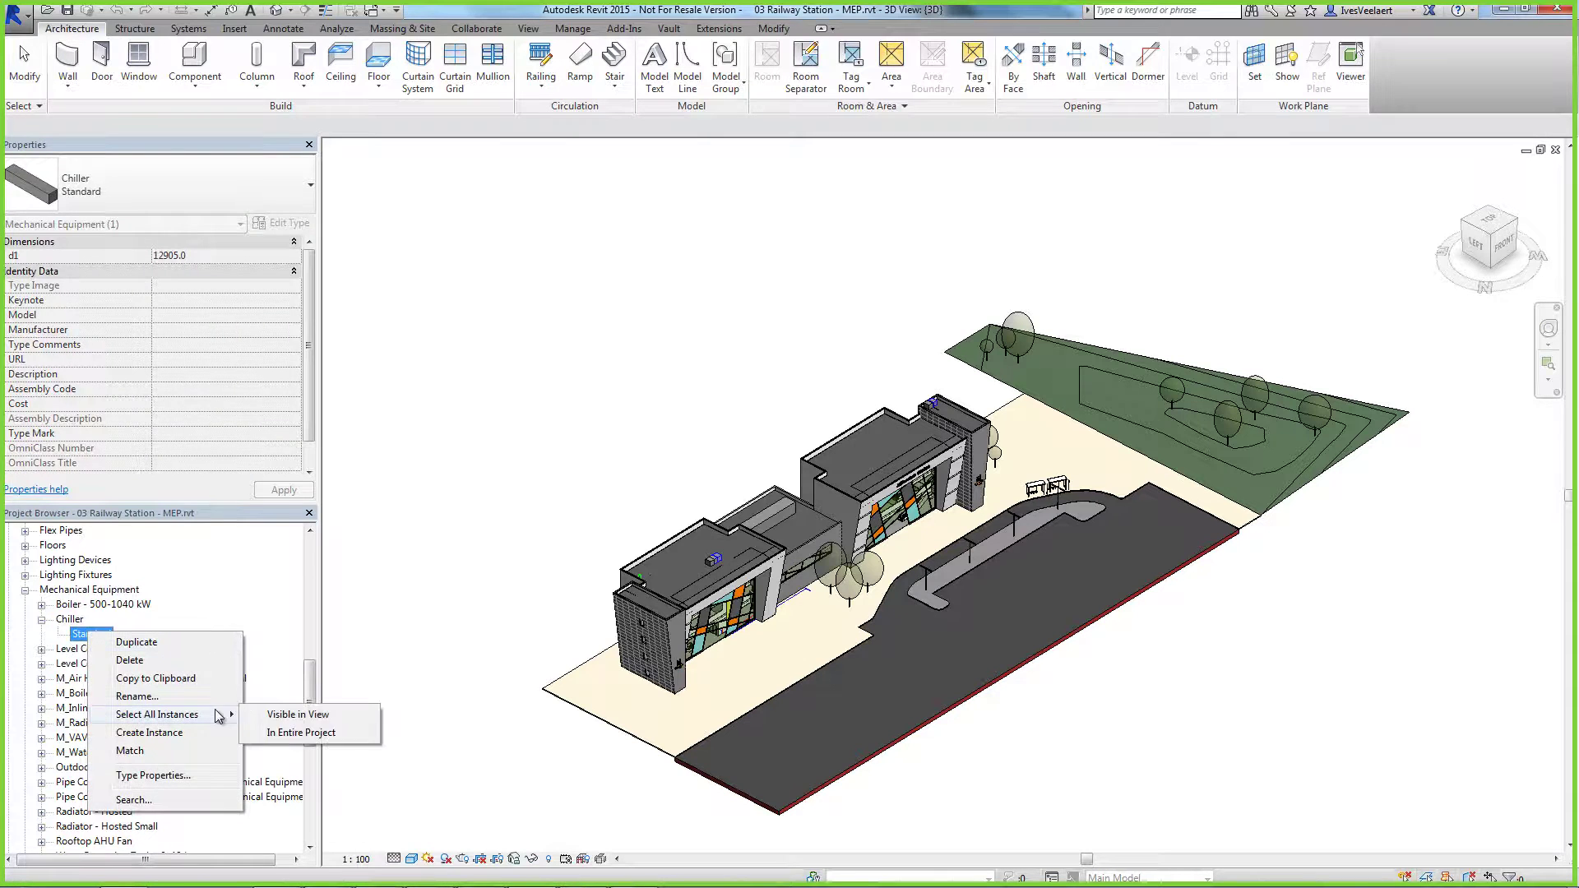
click(296, 734)
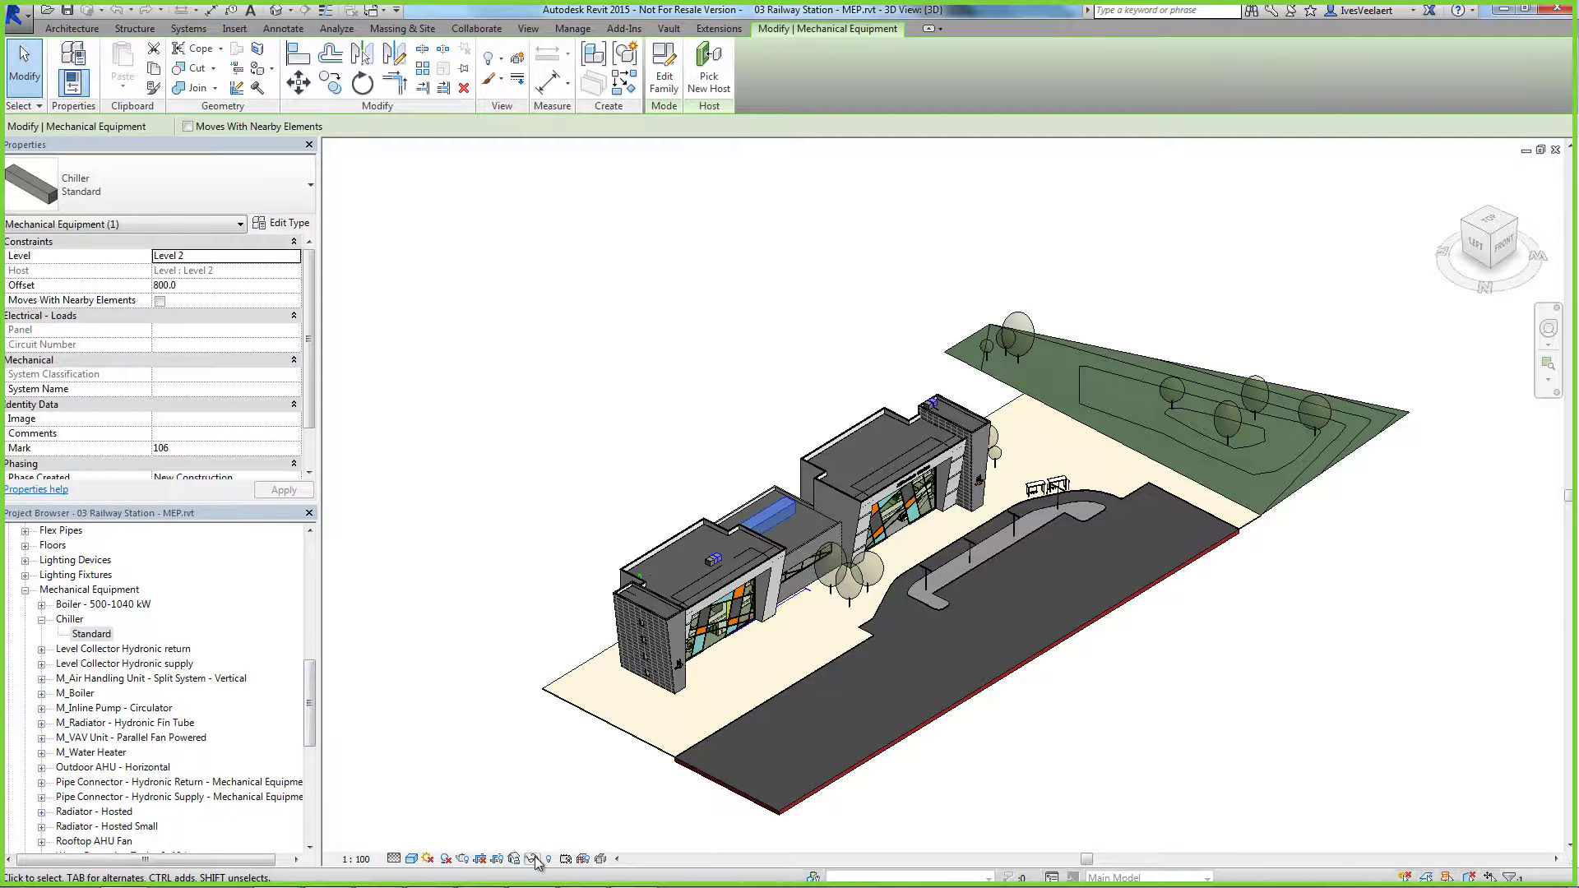
- Temporarily isolate the chiller, zoom to fit it, then restore the full model
click(536, 862)
click(621, 800)
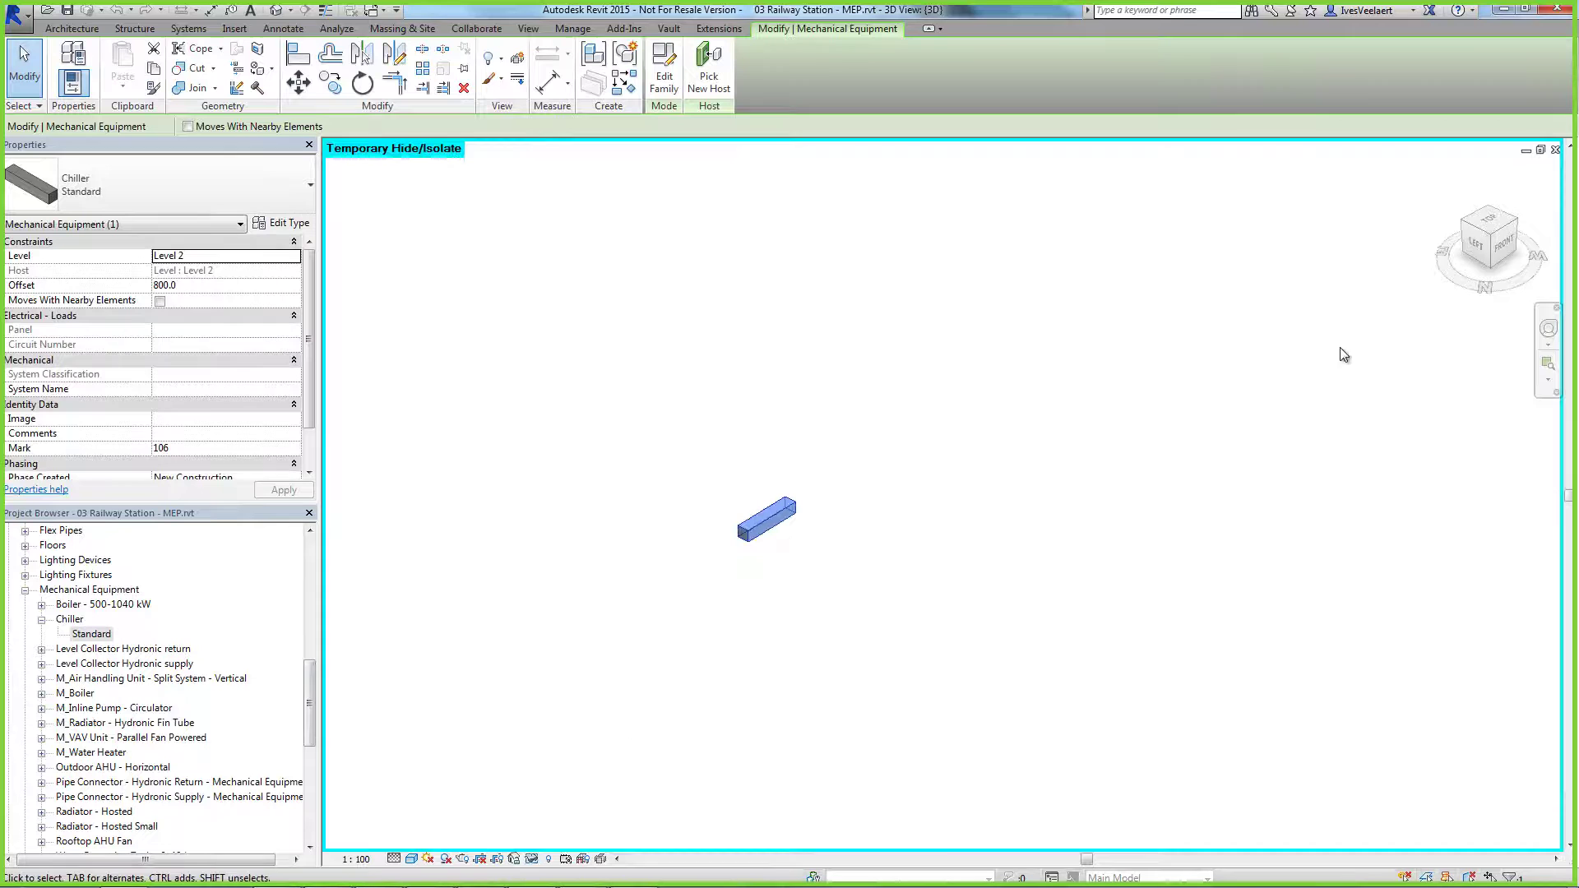
click(1495, 244)
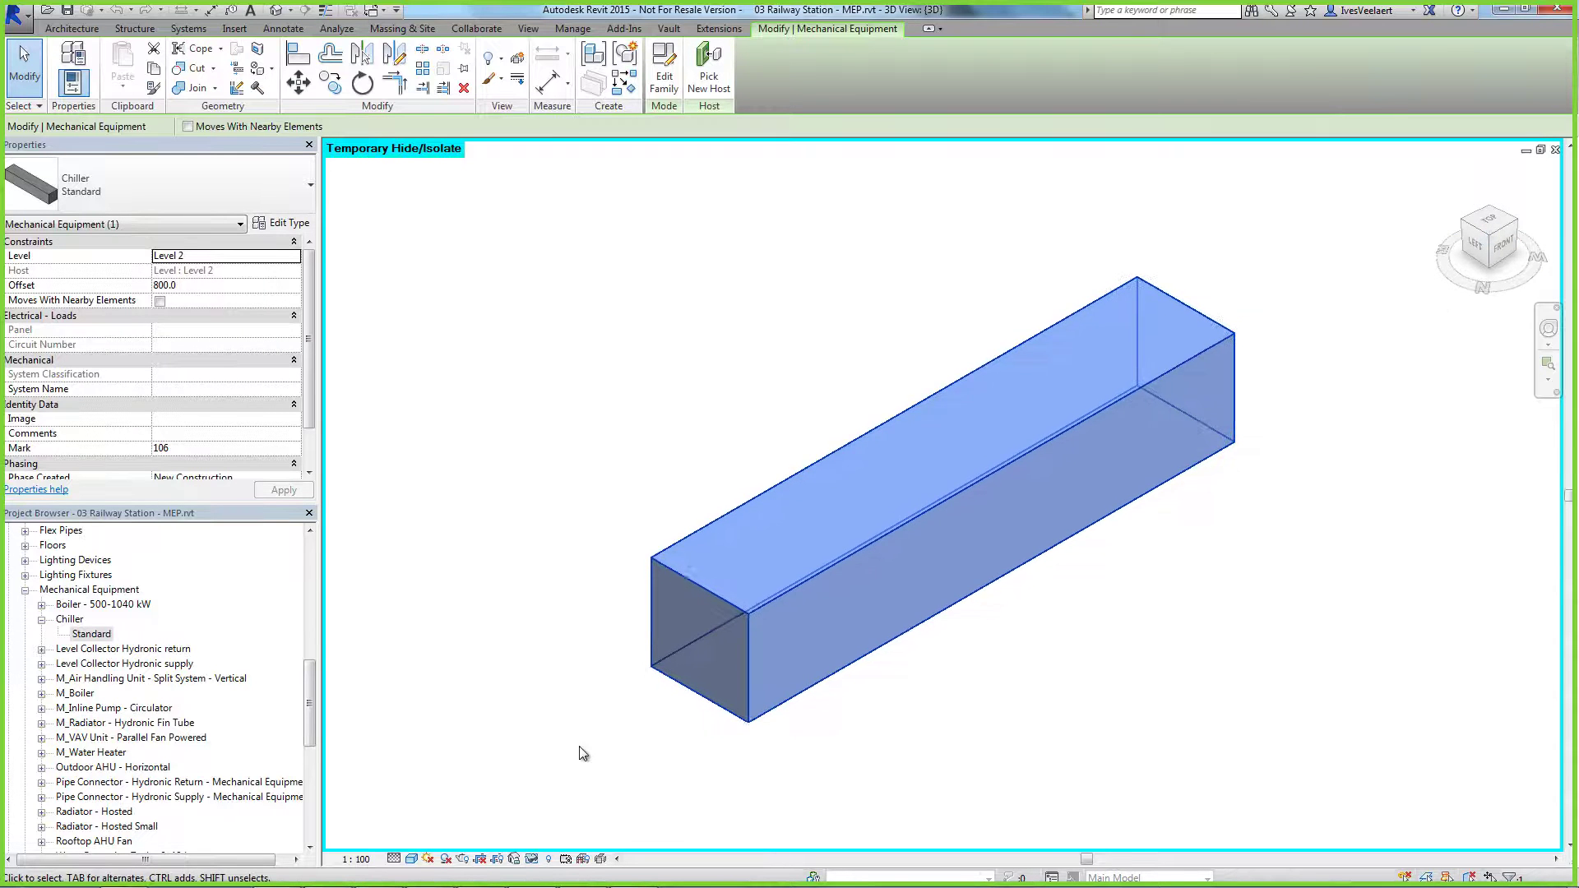
click(534, 859)
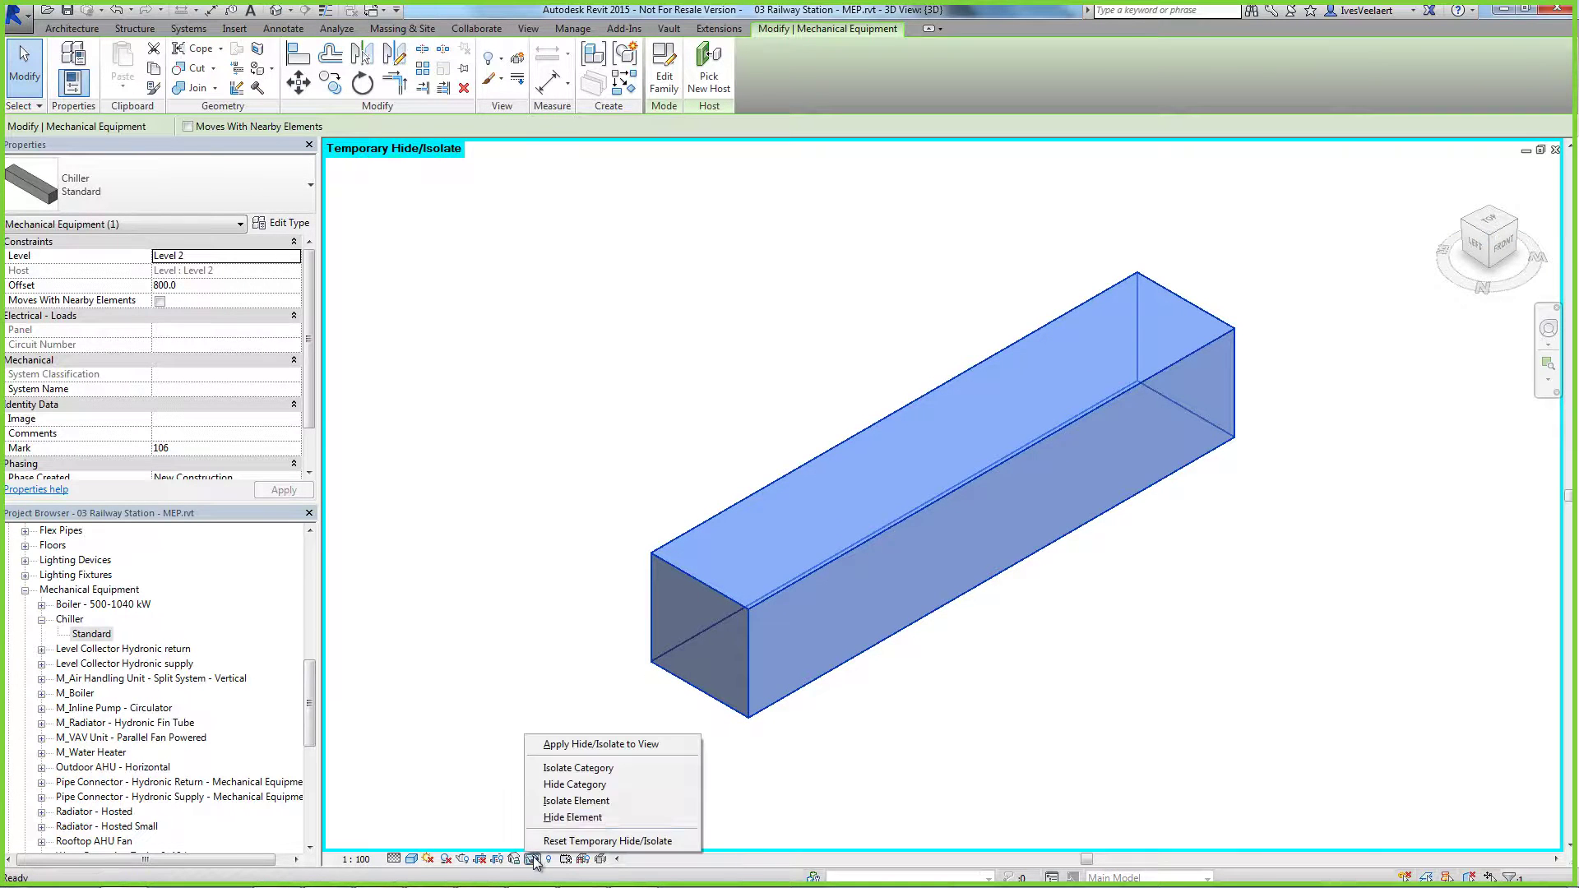
click(617, 839)
- Orbit around the chiller on the station roof, then return to the home site view
key(Escape)
shift+middle_drag(680, 395, 936, 461)
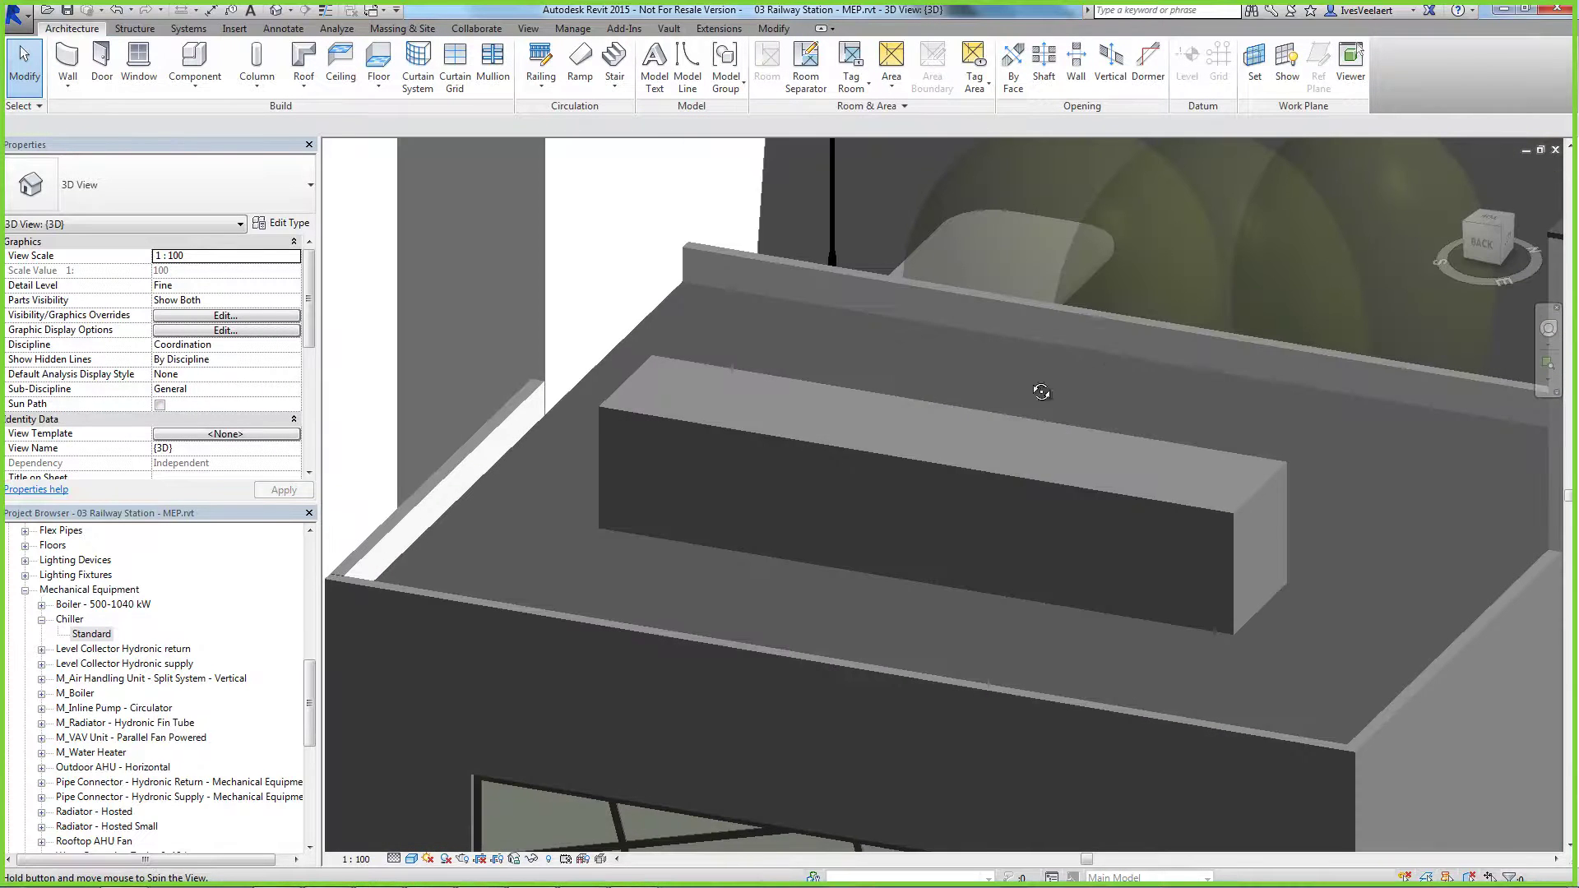
click(936, 462)
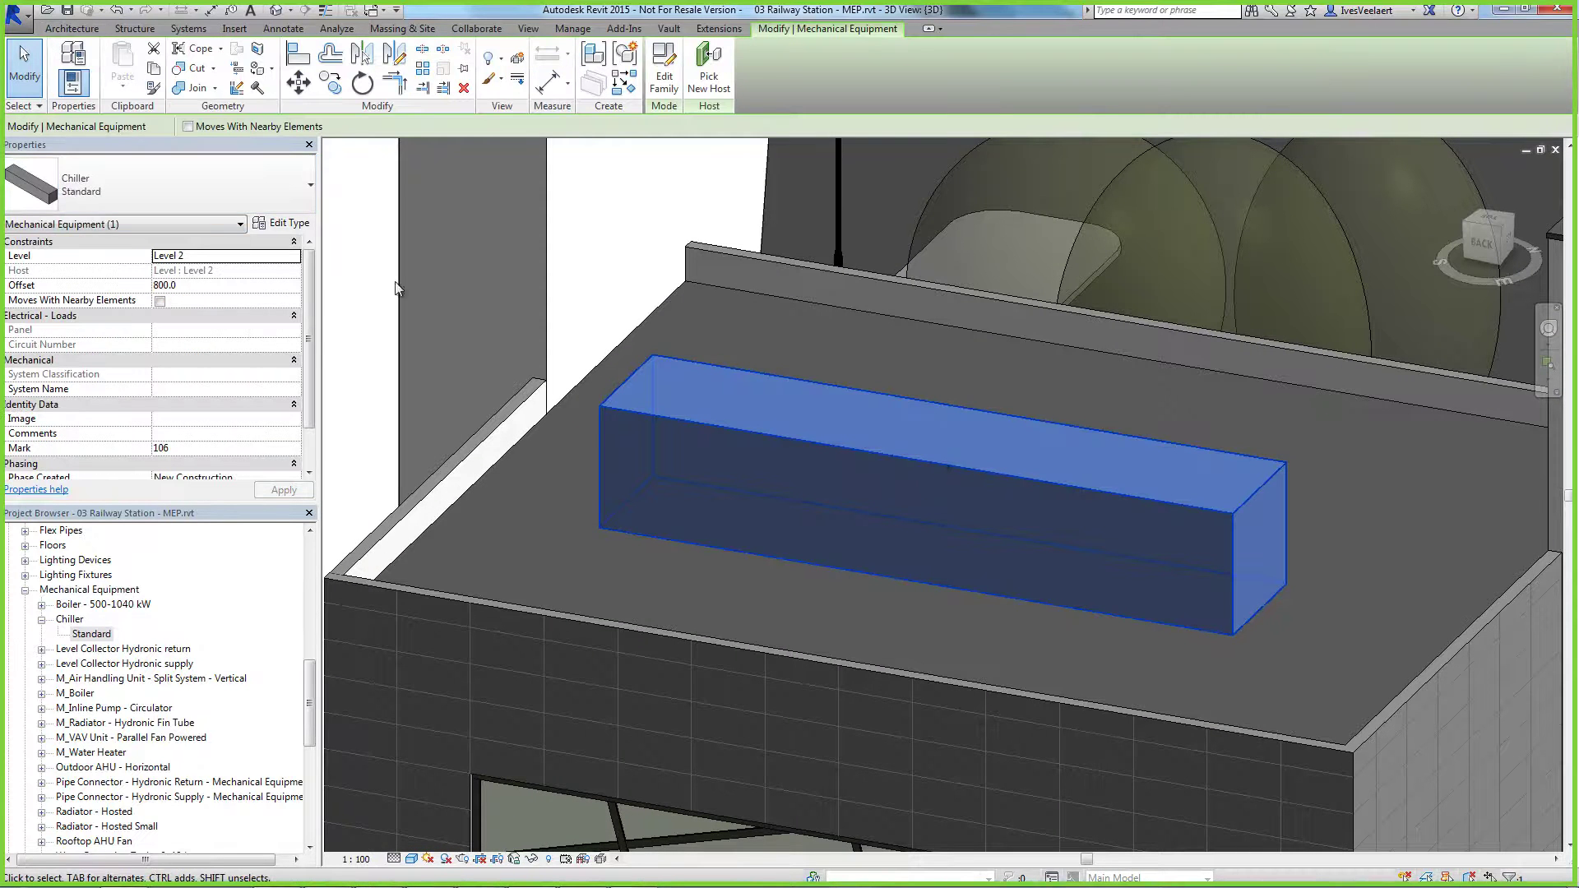
shift+middle_drag(829, 385, 733, 395)
key(Escape)
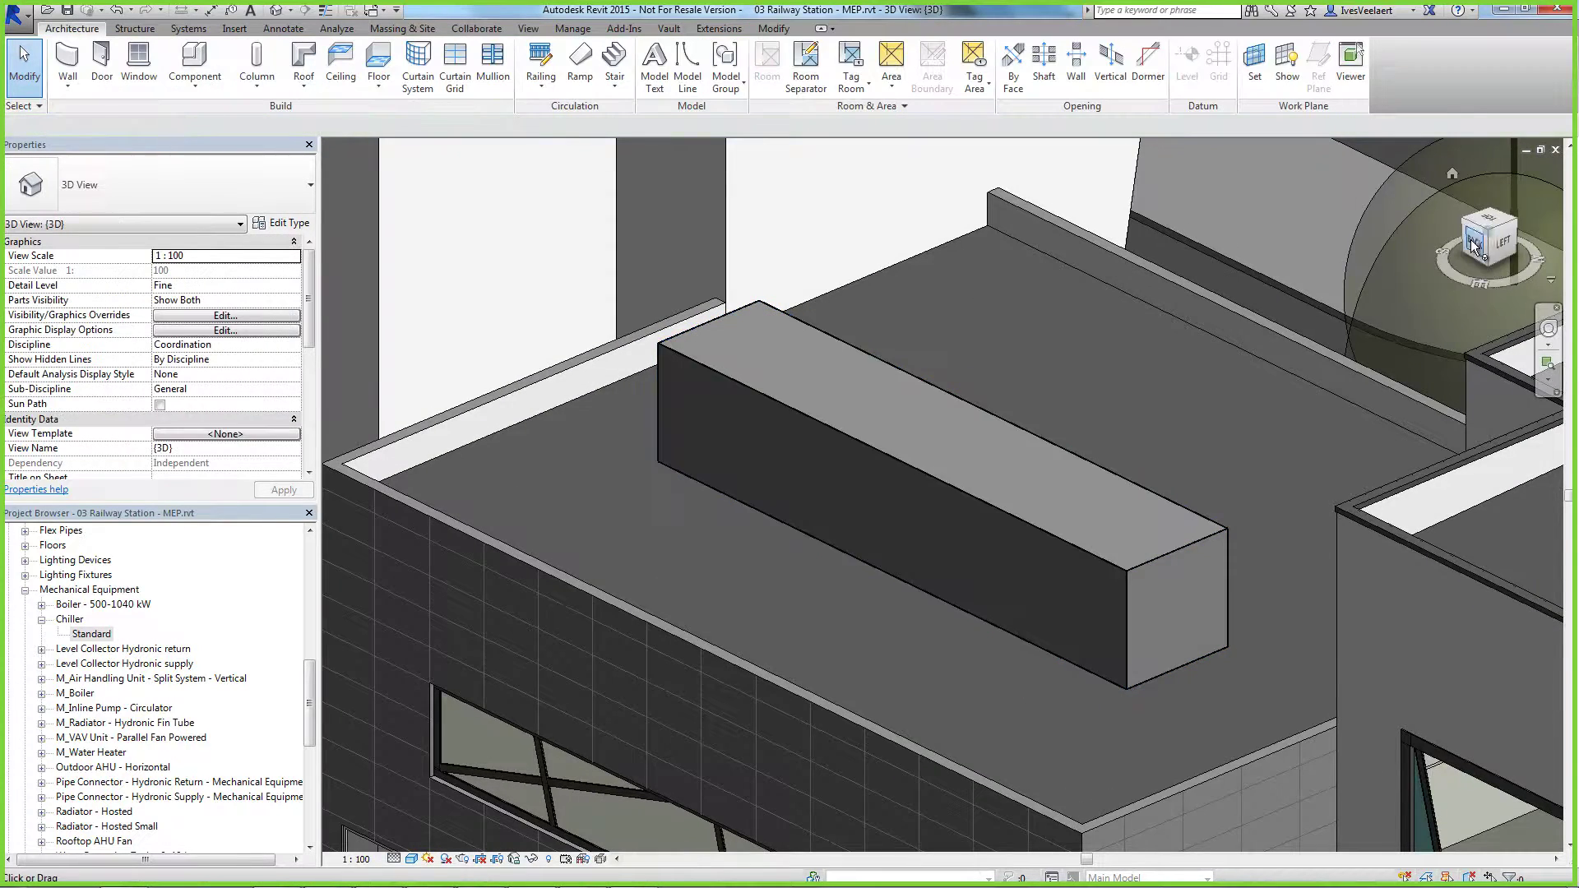
click(1459, 174)
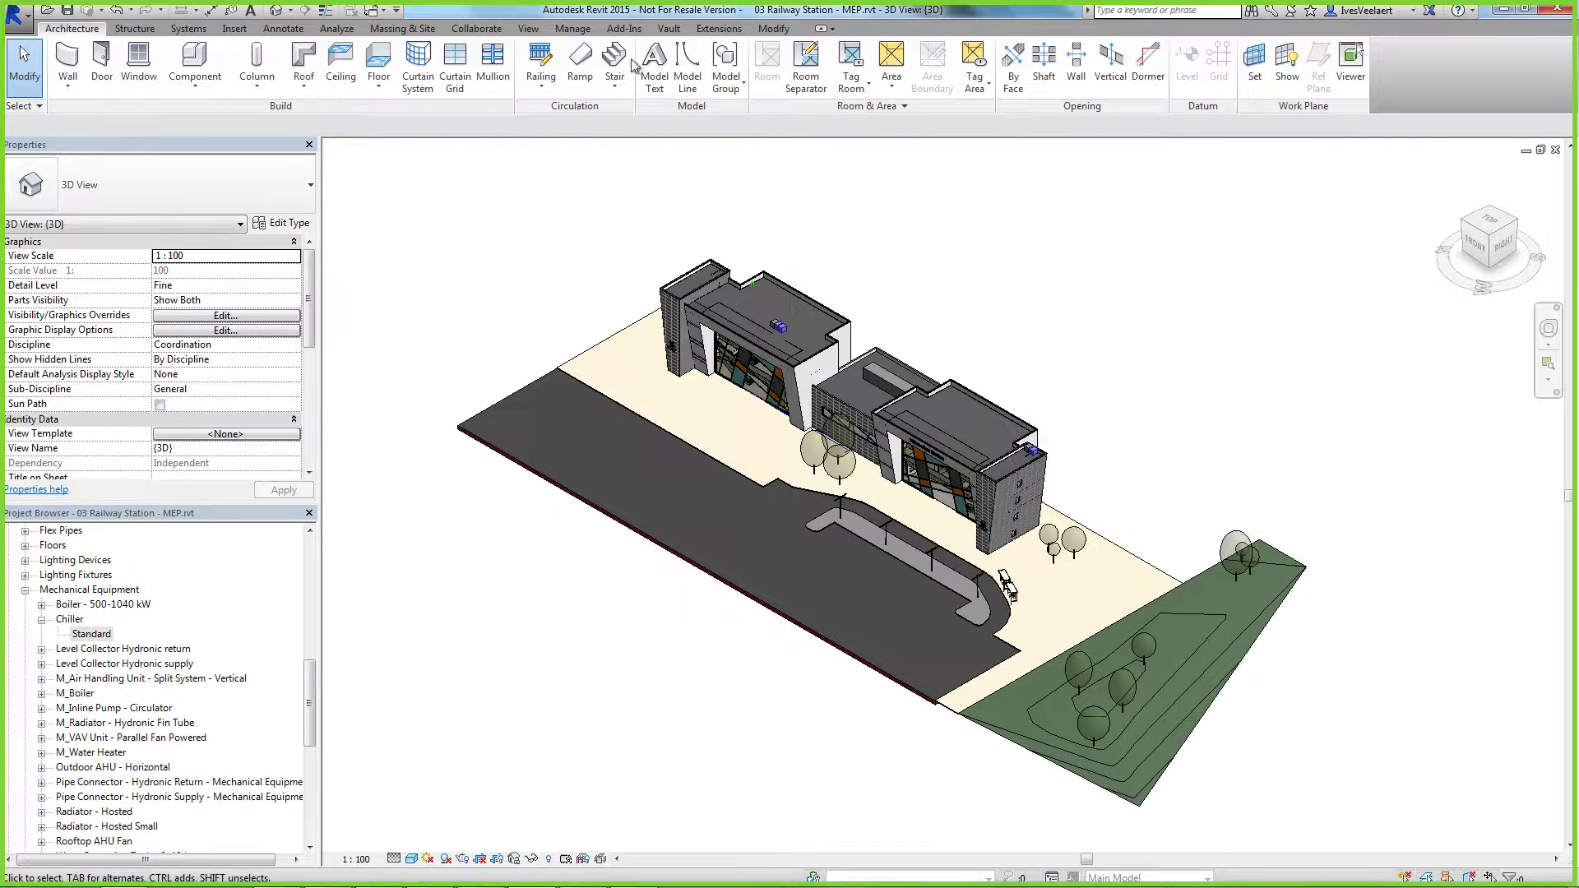
- Export the model data through Revit DB Link to the G:\EDM\RVT DB export\rvt.mdb connection
click(624, 28)
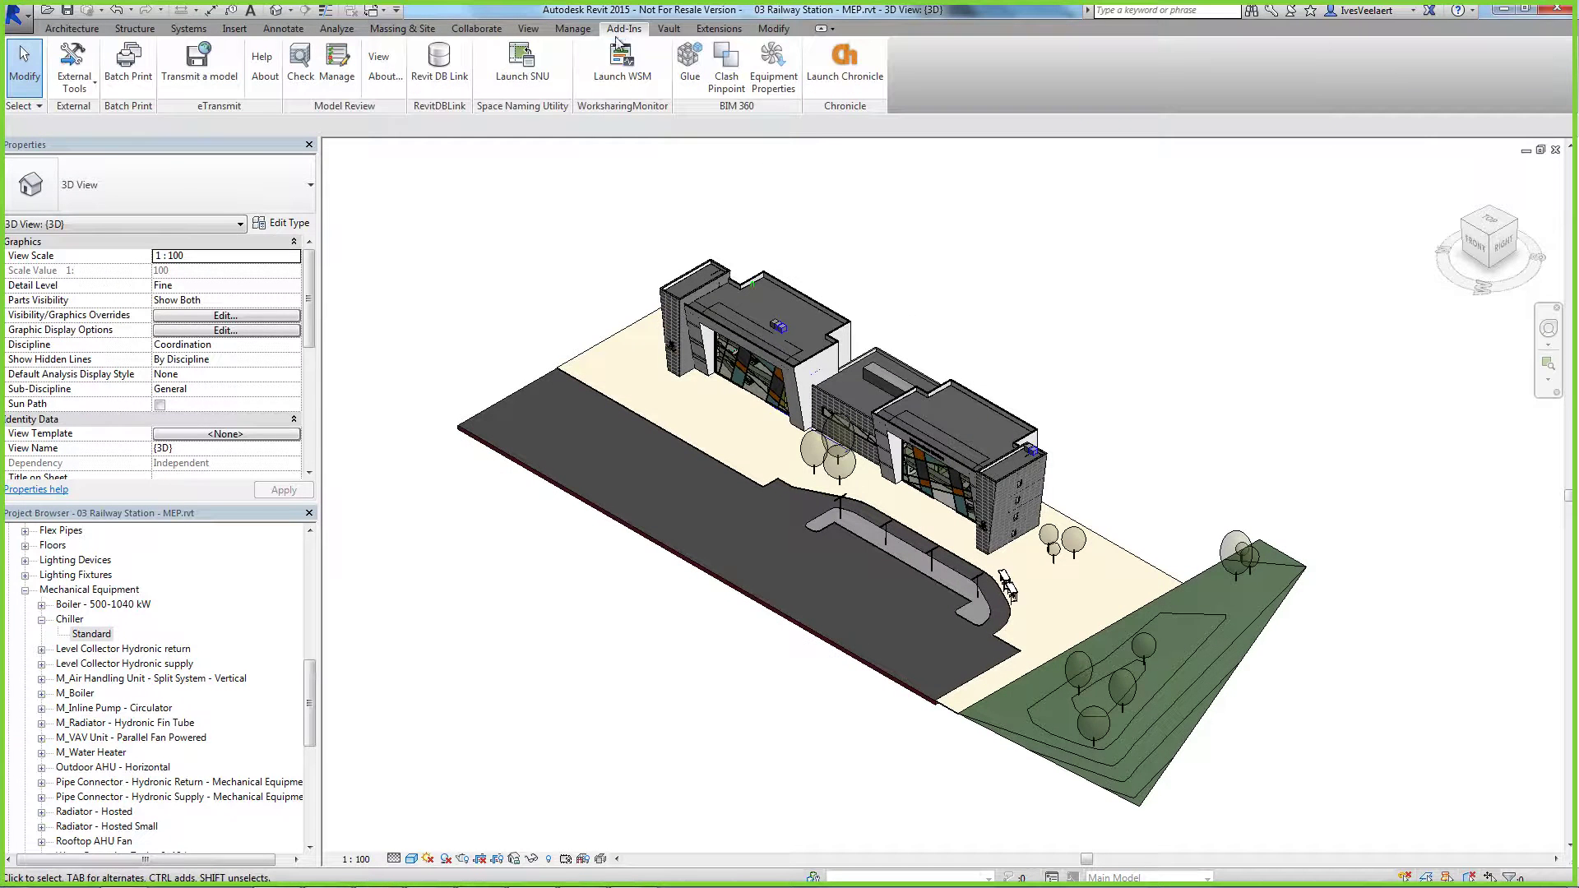
click(462, 84)
click(705, 433)
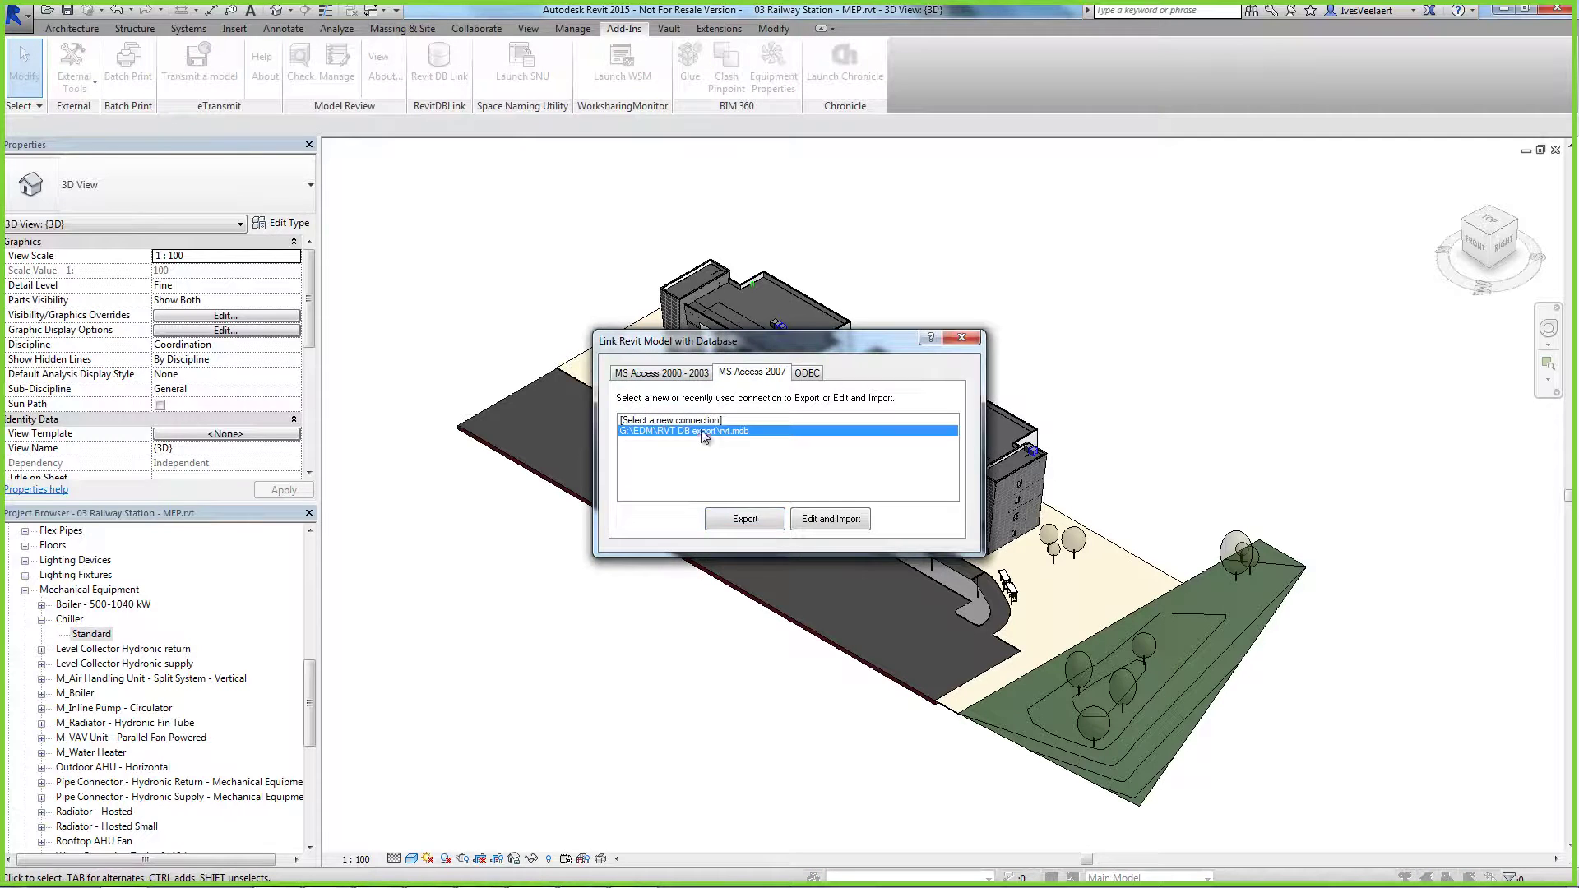
click(757, 524)
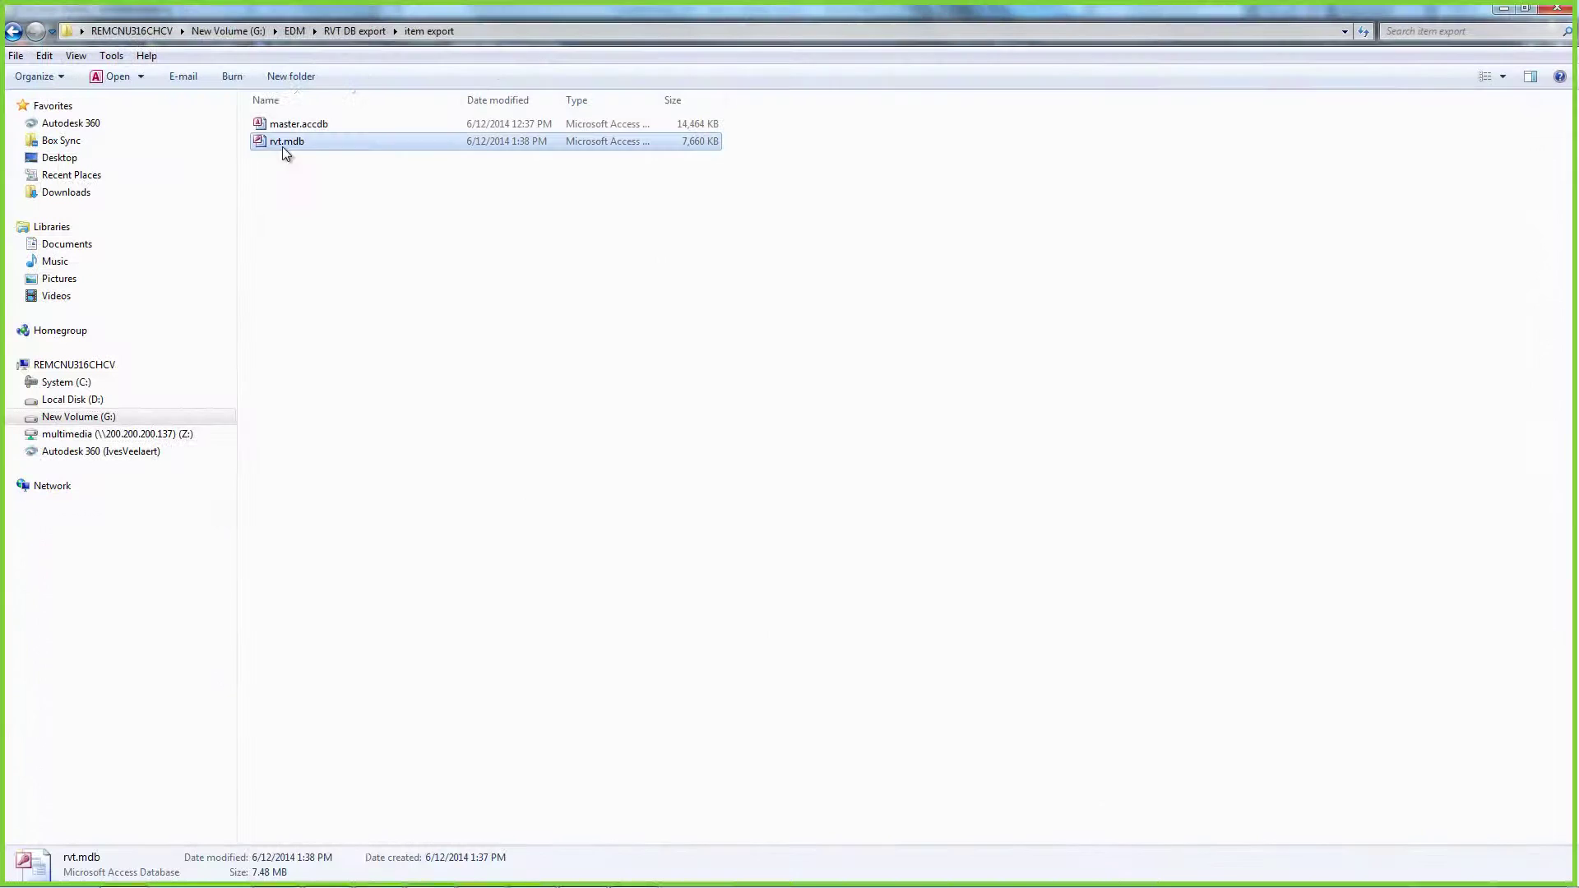
- Open master.accdb and run the EndResult query from Design View, moving to the Chiller record
click(282, 130)
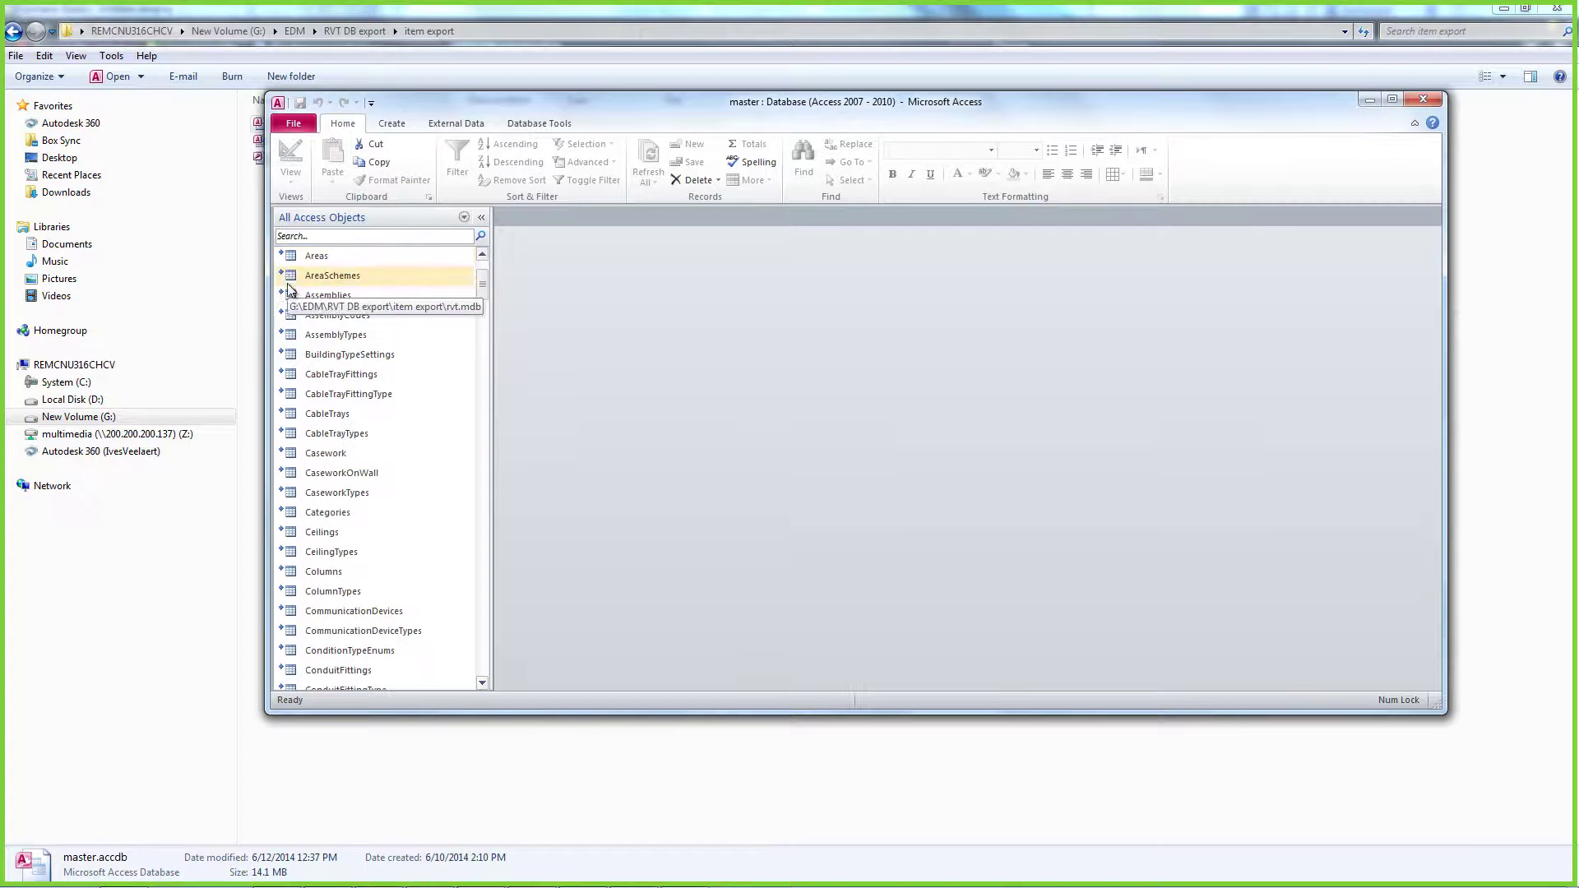
scroll(378, 493, down, 15)
right_click(322, 681)
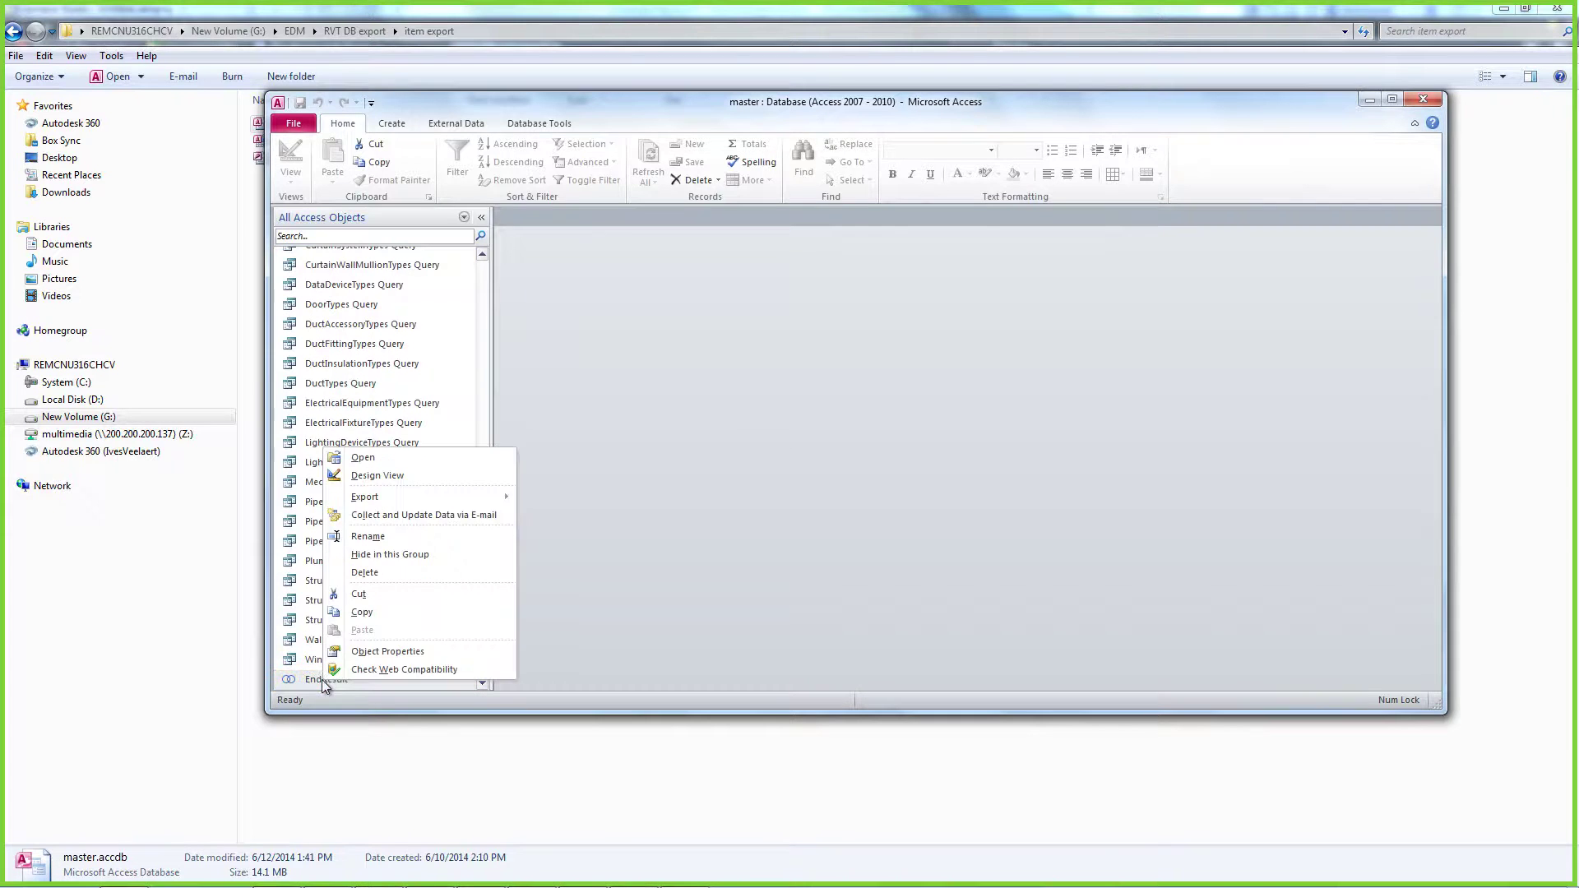
click(354, 477)
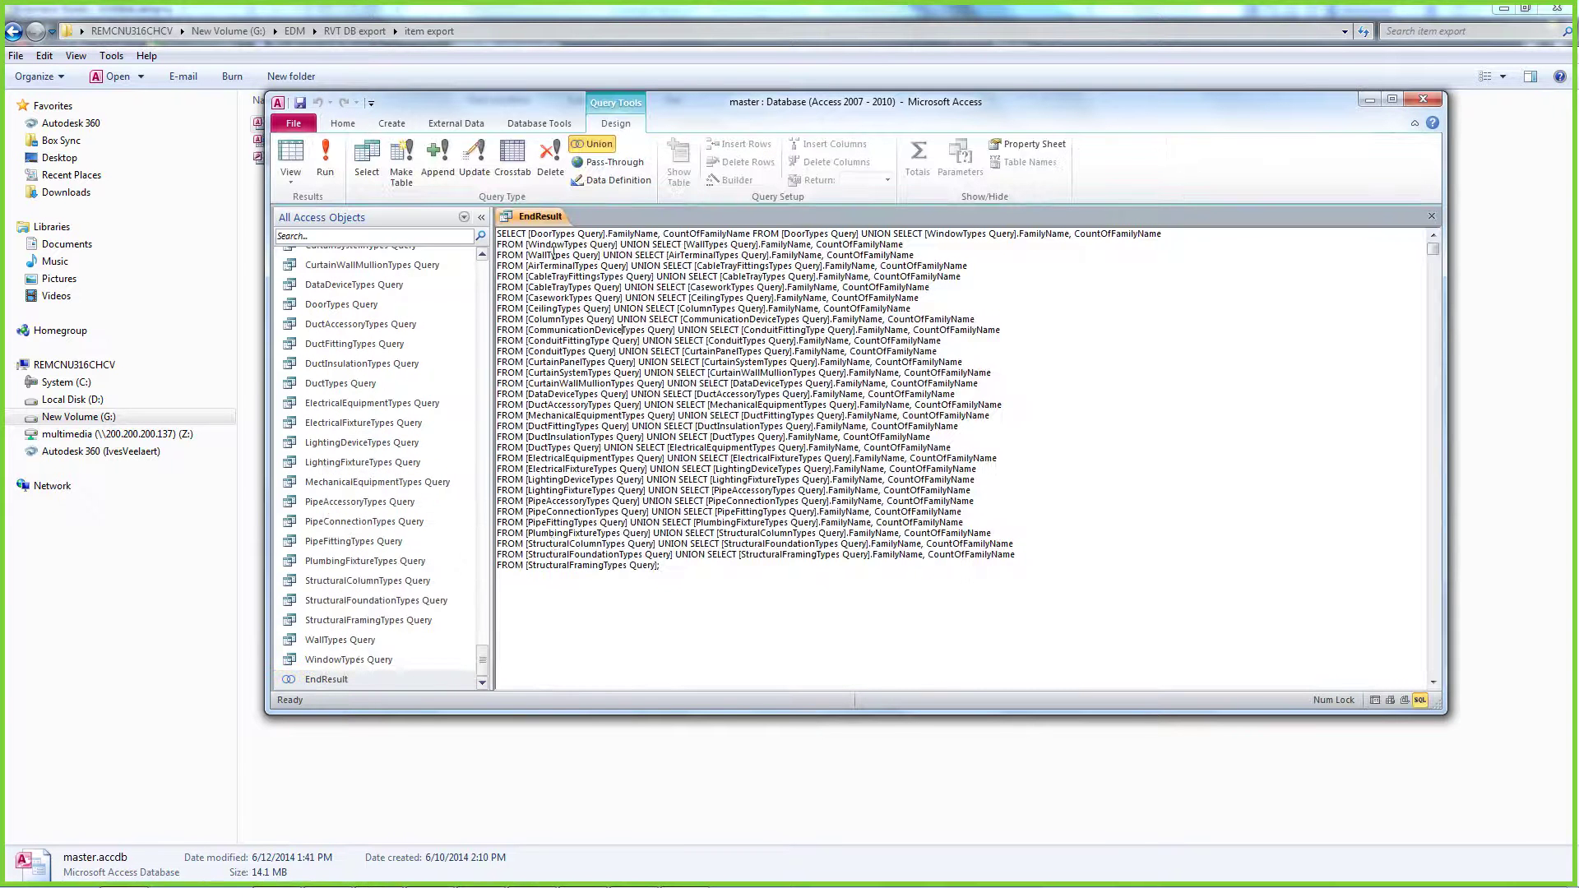
click(325, 157)
click(575, 304)
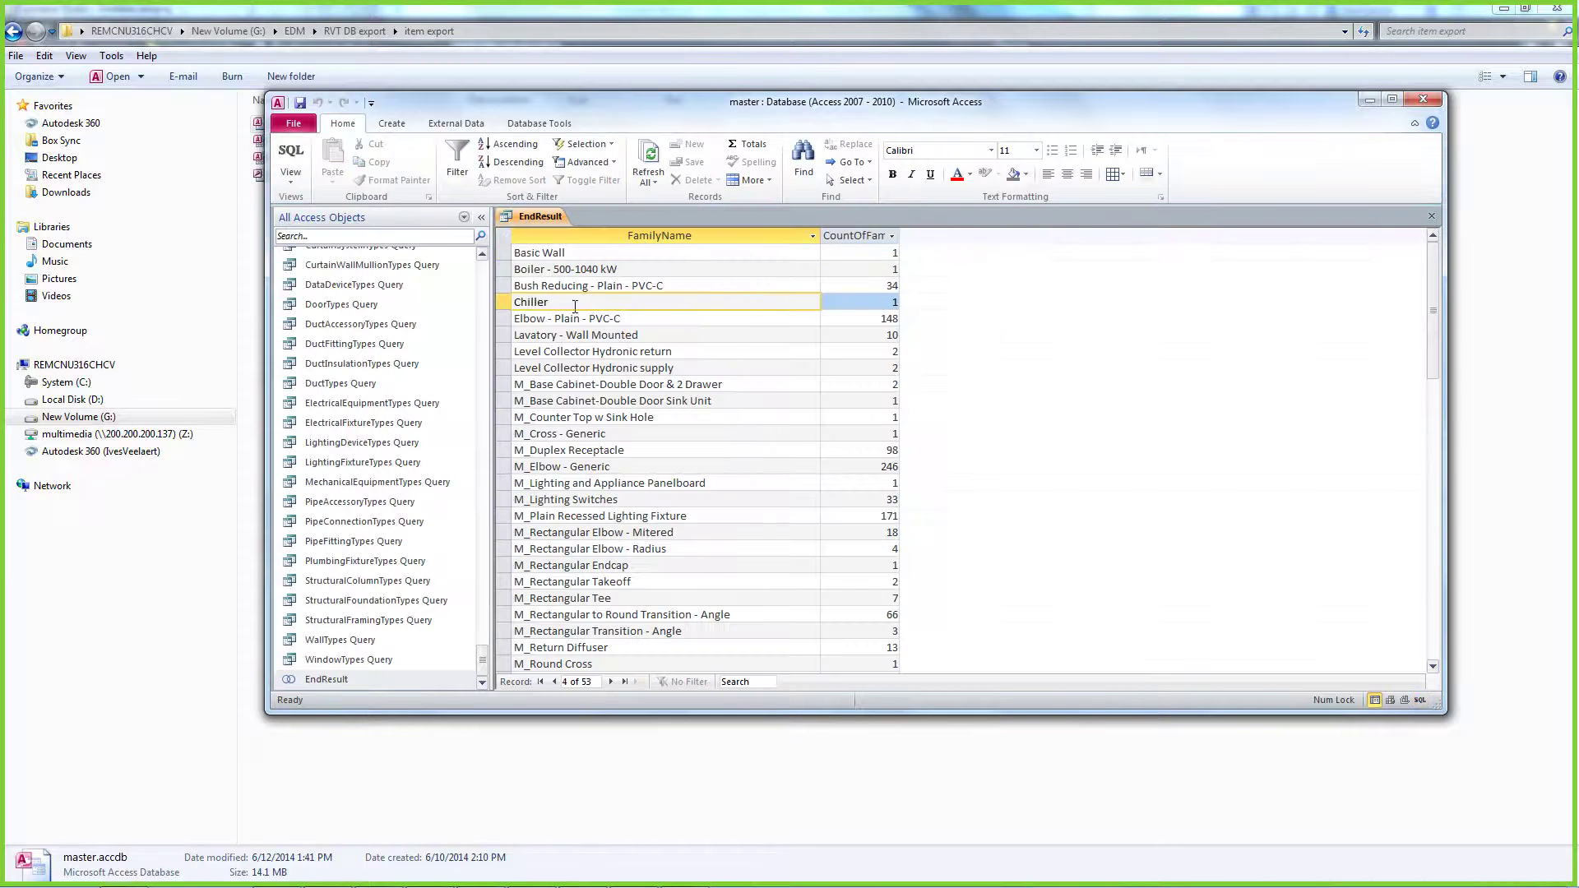
- Export the query results to EndResult.xlsx and select the Chiller row in the sheet
click(453, 124)
click(595, 156)
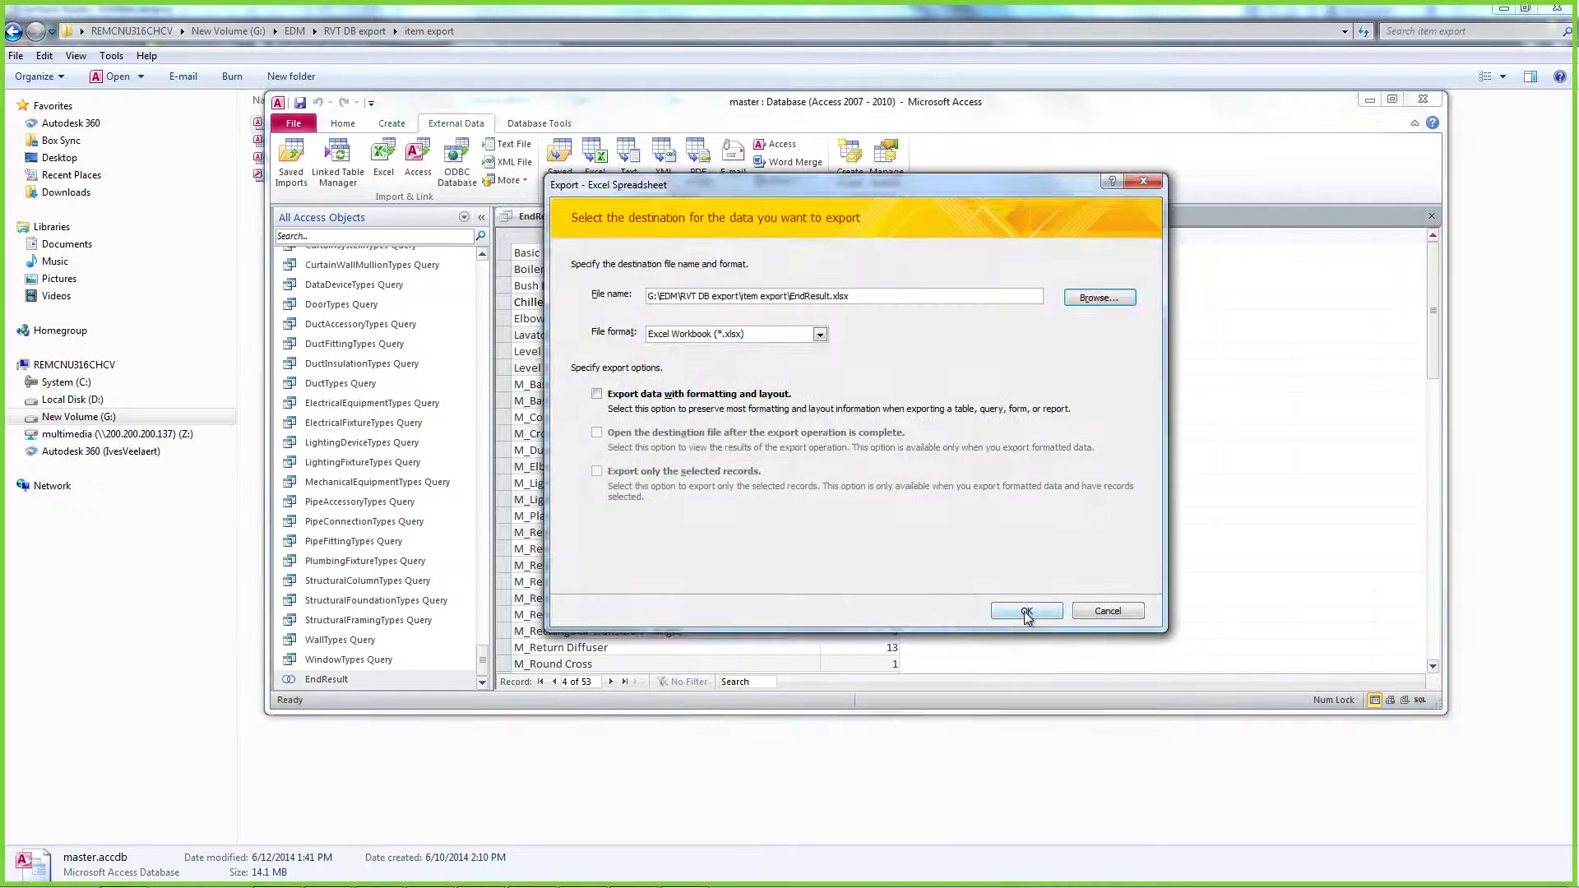
click(1025, 608)
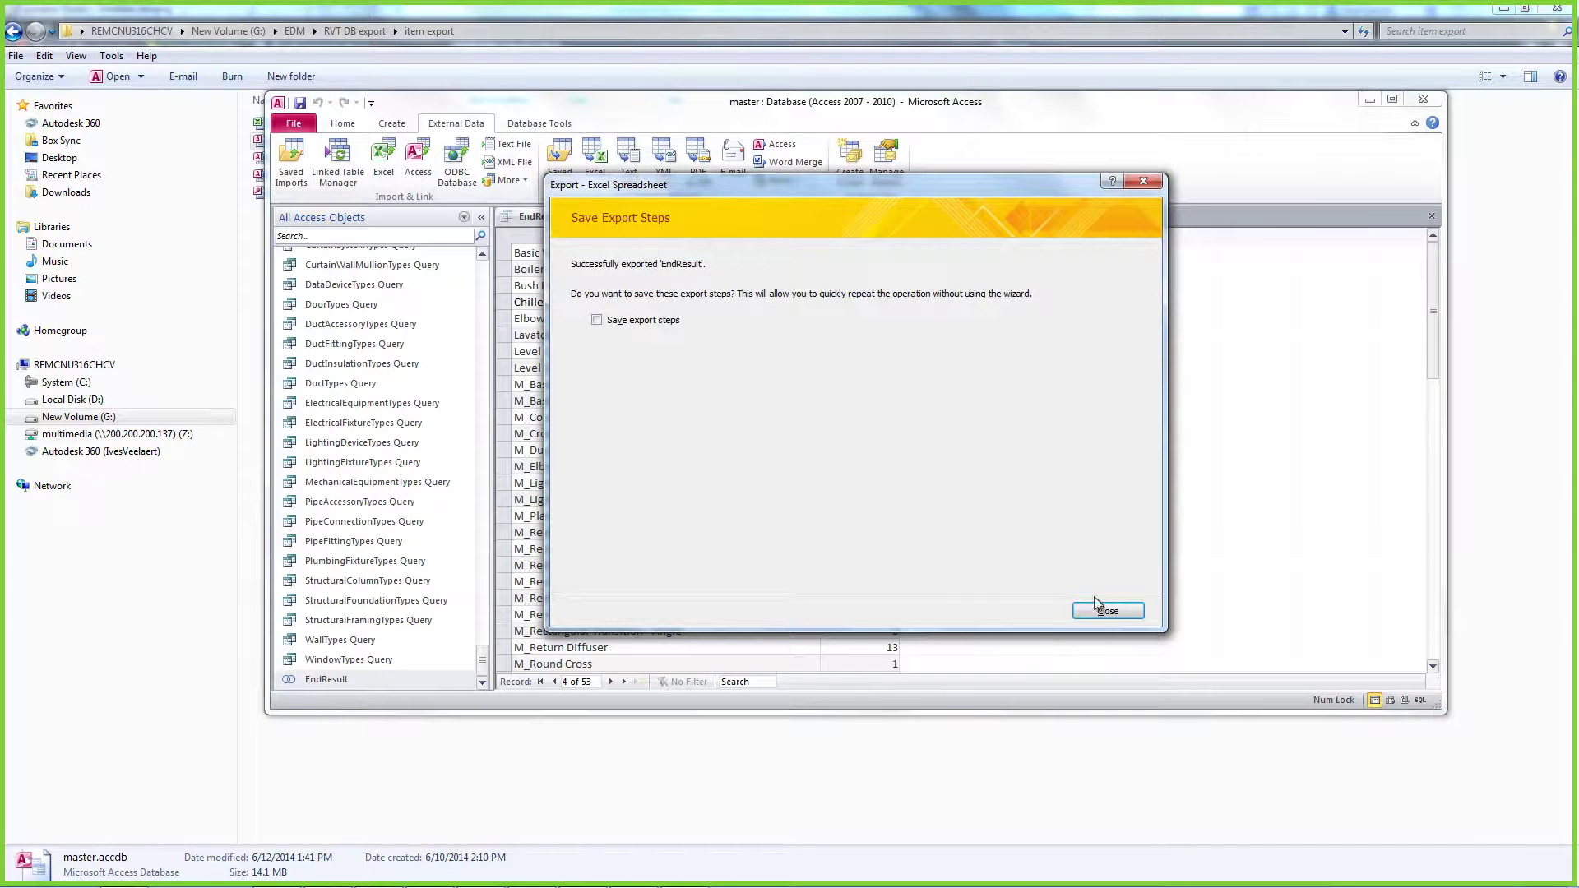
click(1097, 607)
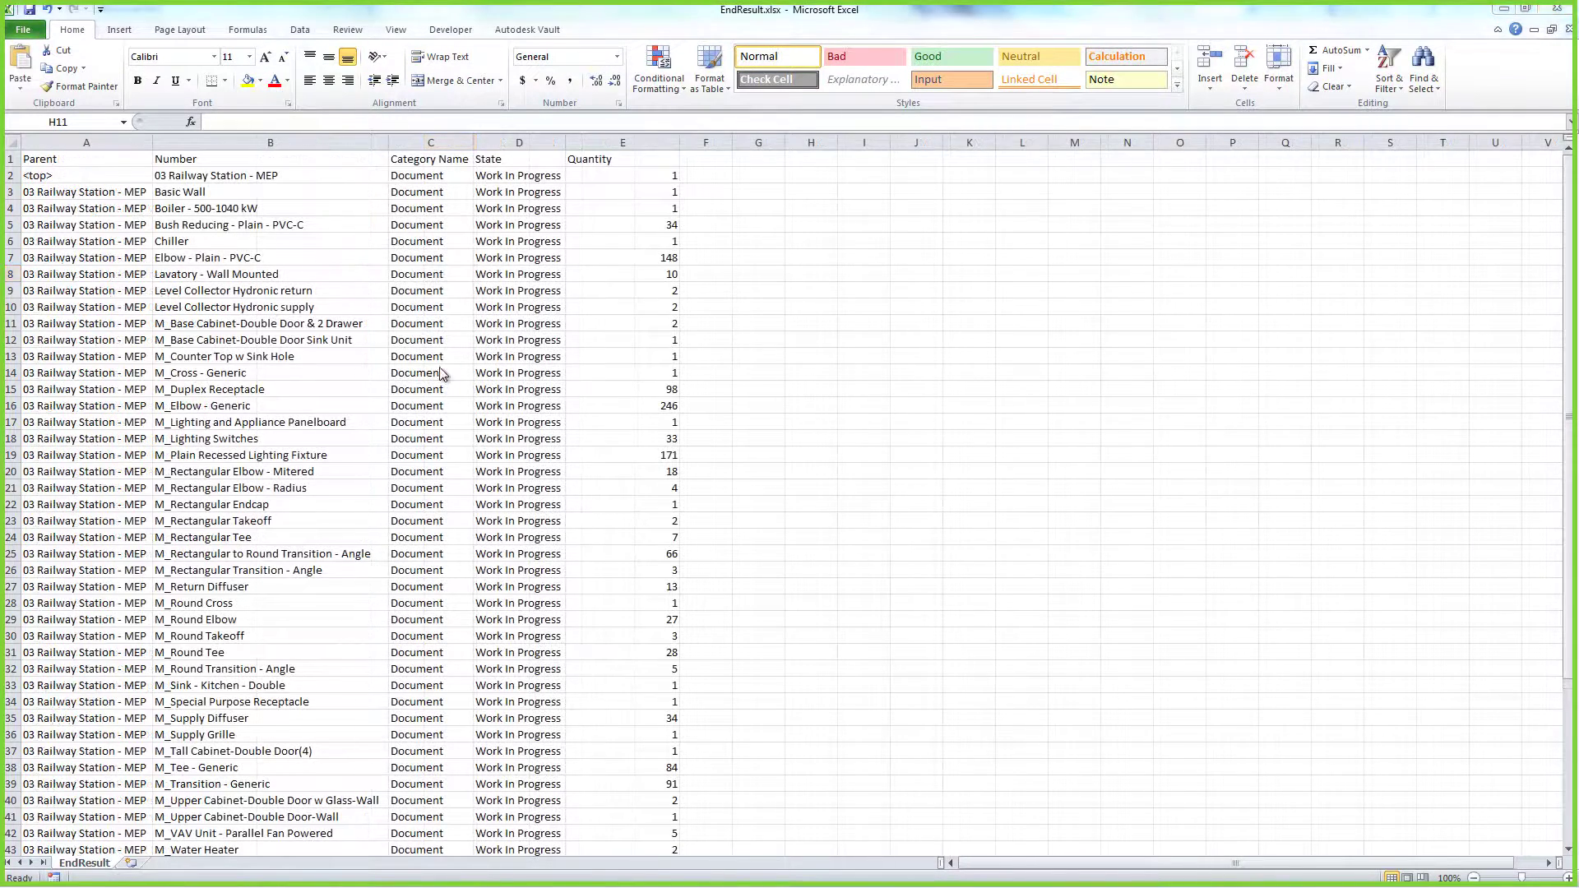
click(82, 244)
key(shift+space)
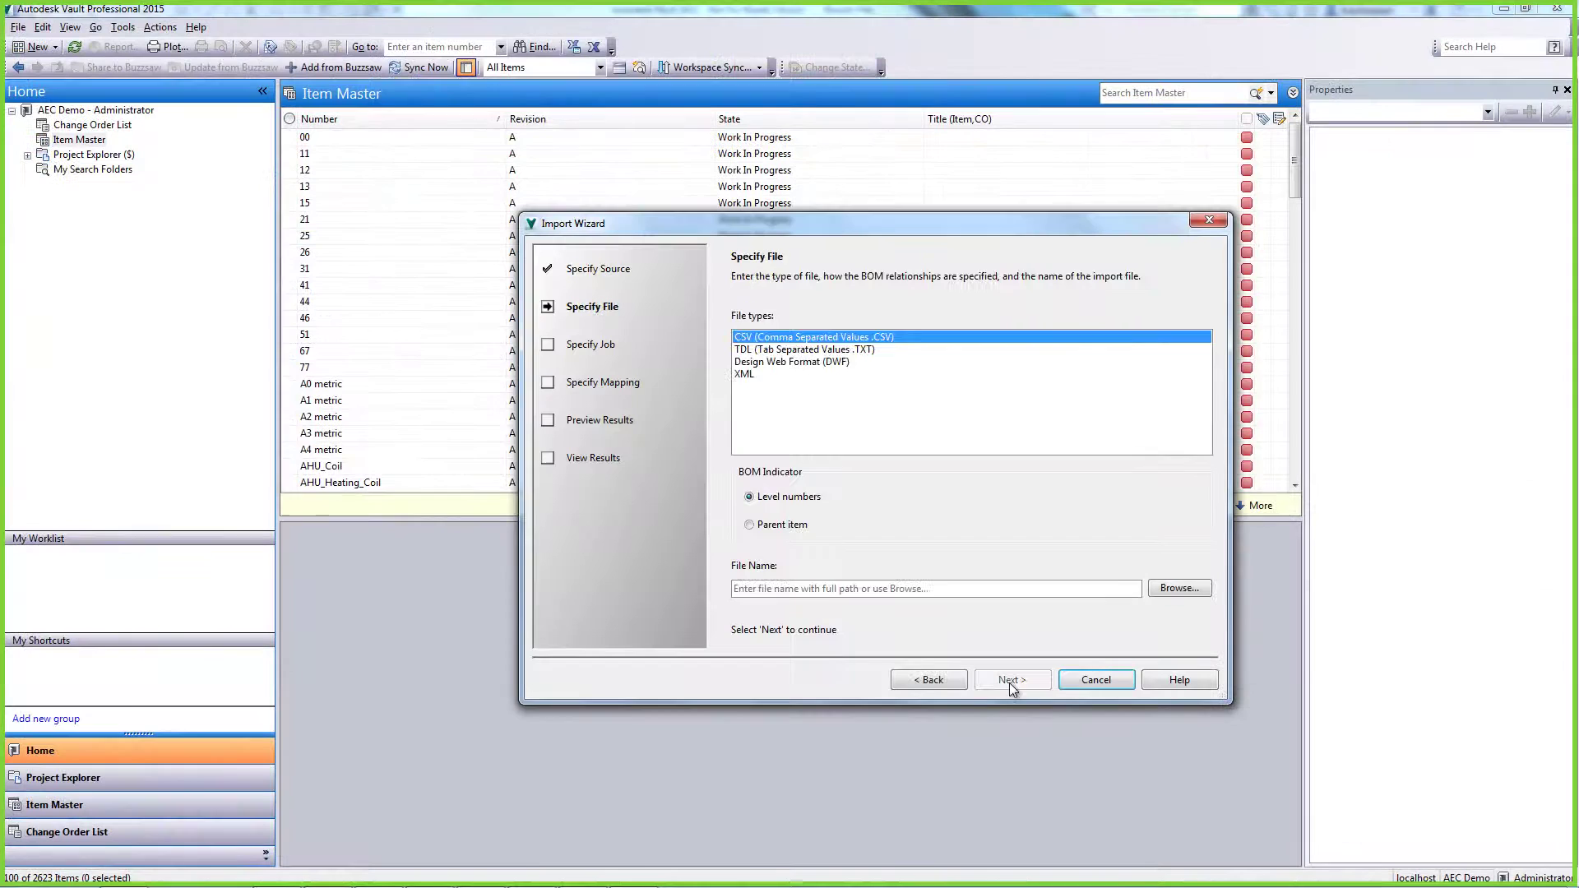
- Import project item import.csv as parent items, mapping Quantity to the Vault Quantity attribute
click(749, 525)
click(1178, 588)
double_click(767, 355)
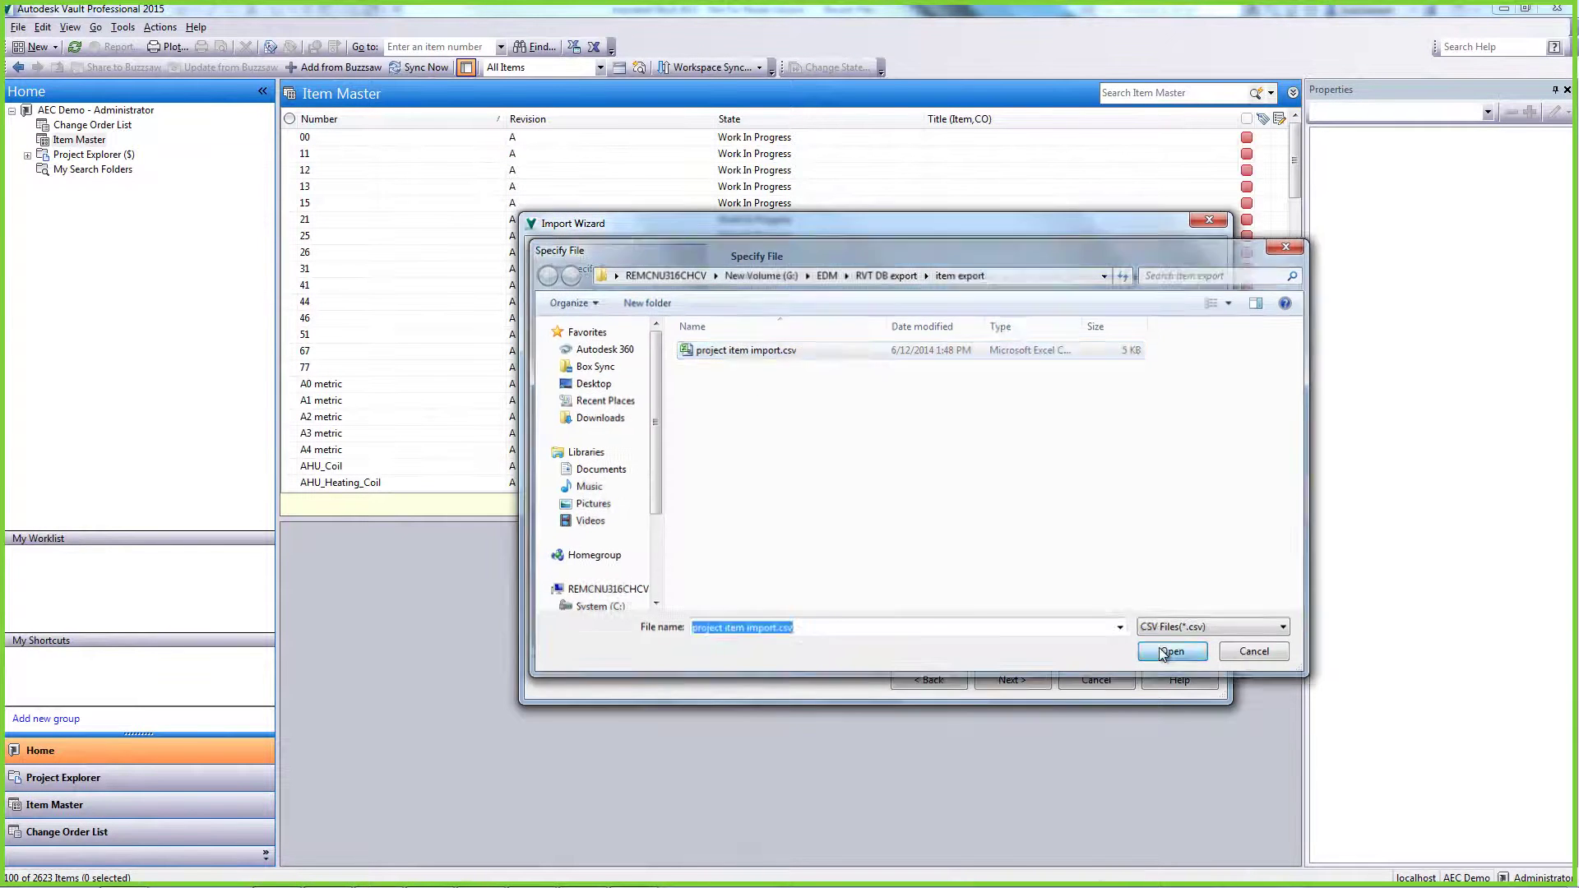
click(1011, 681)
drag(763, 429, 1003, 432)
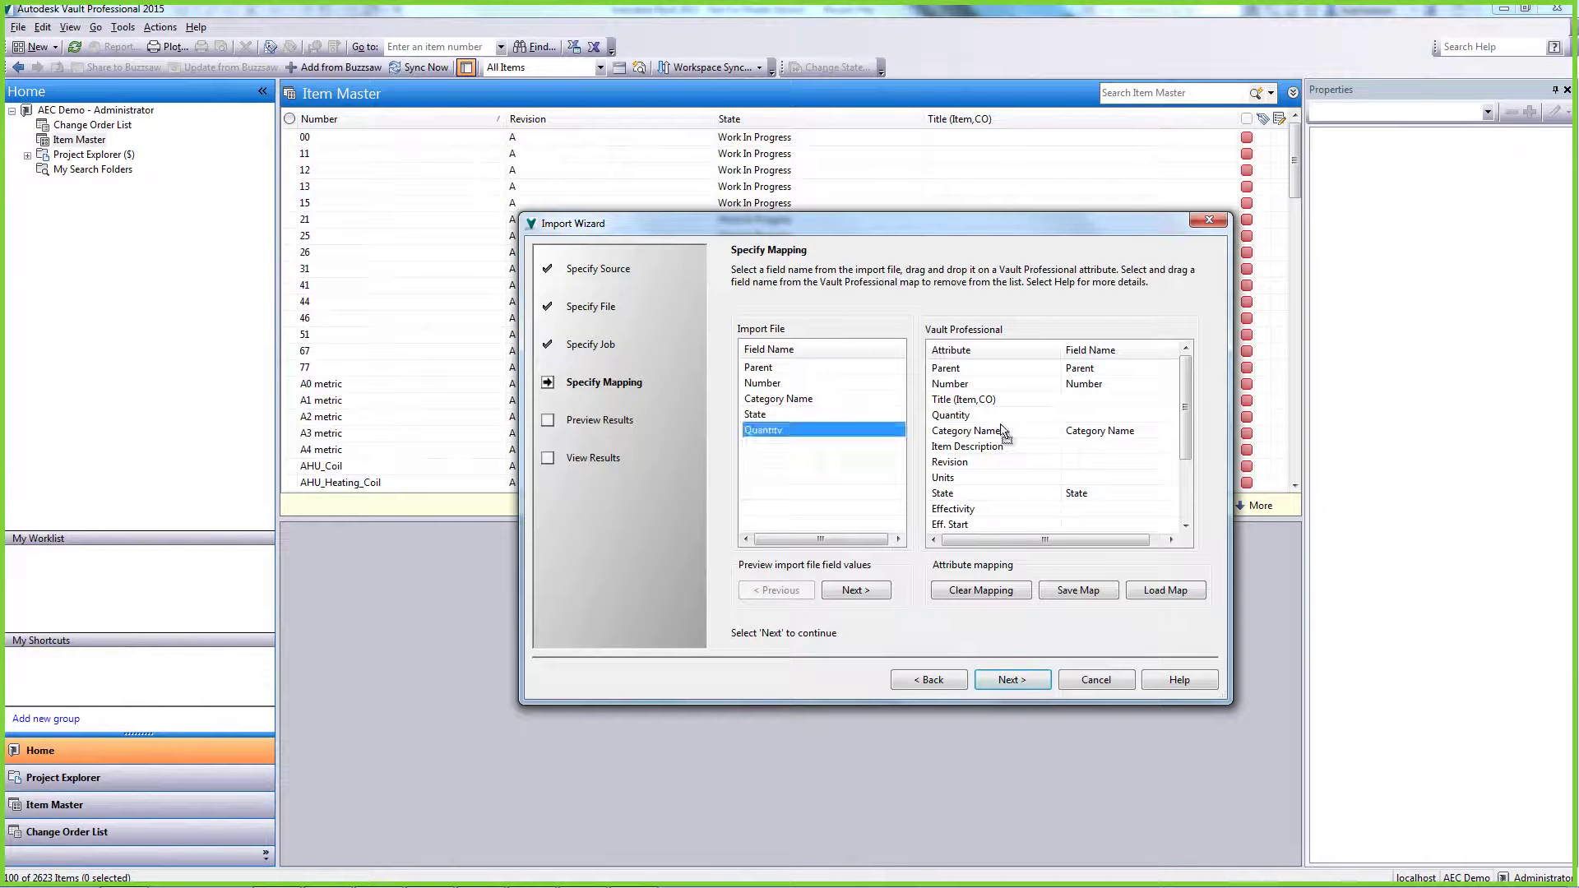
click(1011, 679)
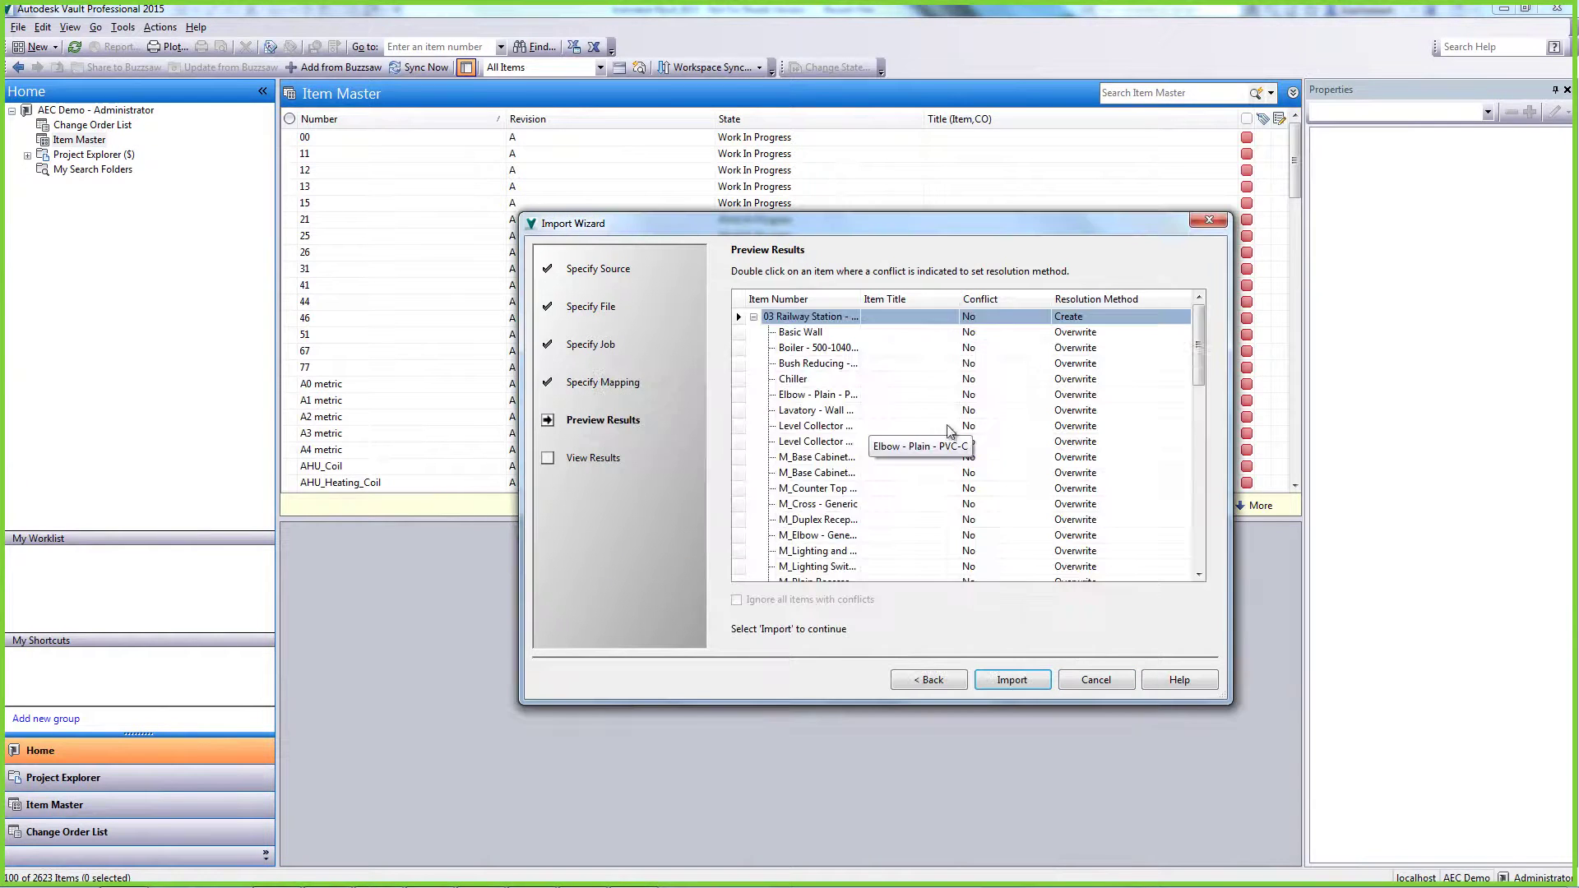
mouse_move(1197, 337)
mouse_down()
mouse_move(1197, 412)
mouse_move(1198, 339)
mouse_up()
click(1012, 679)
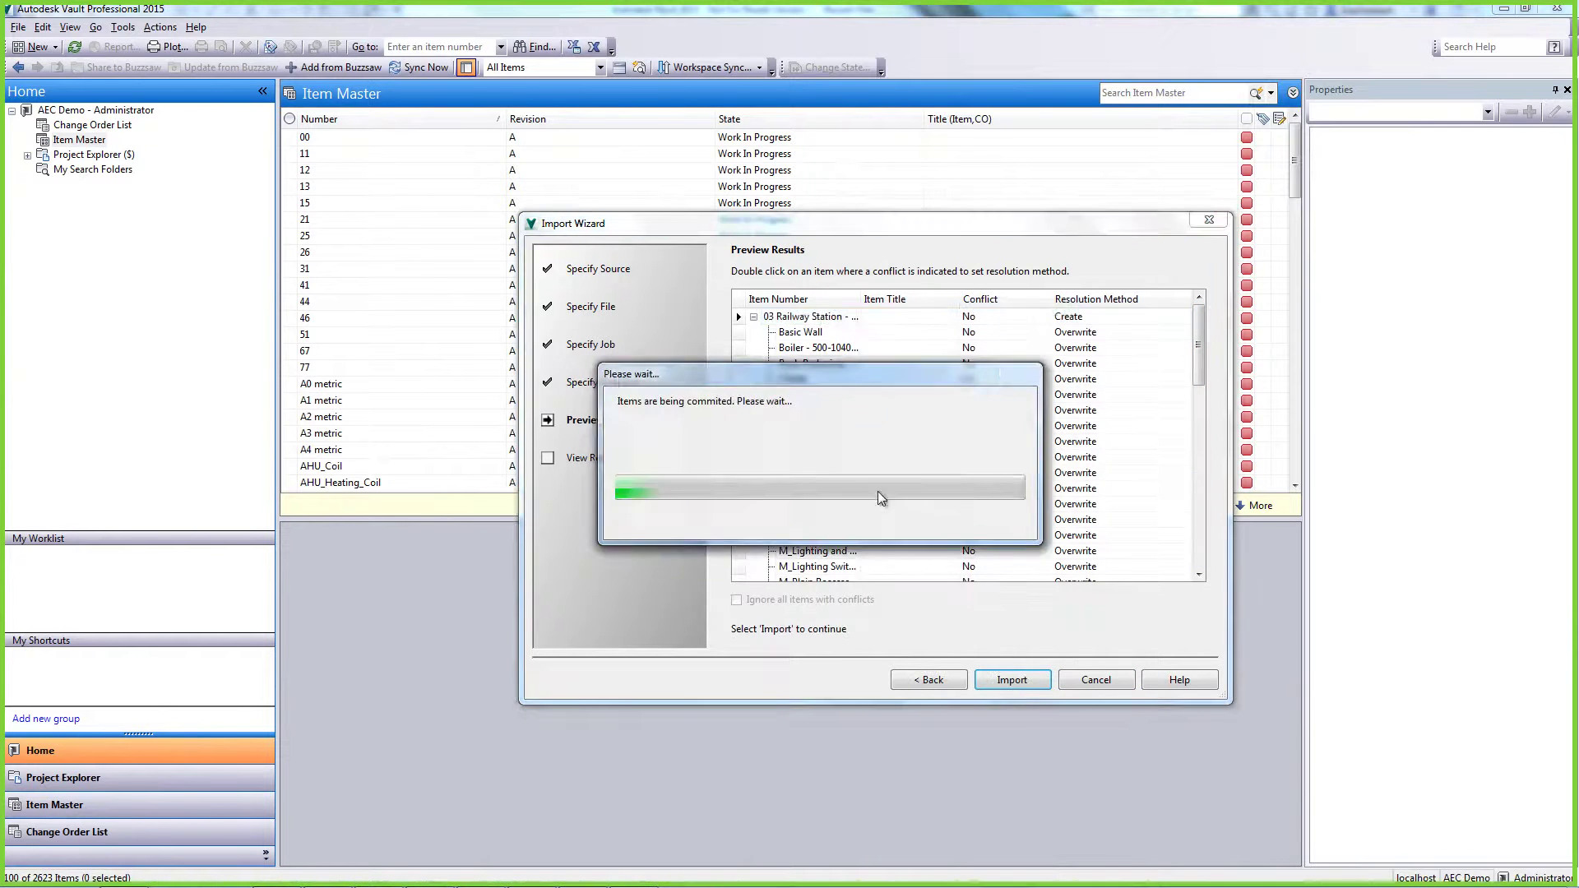
- Finish the import and link 03 Railway Station - MEP.rvt, found via 'railway mep', to its item
click(1095, 678)
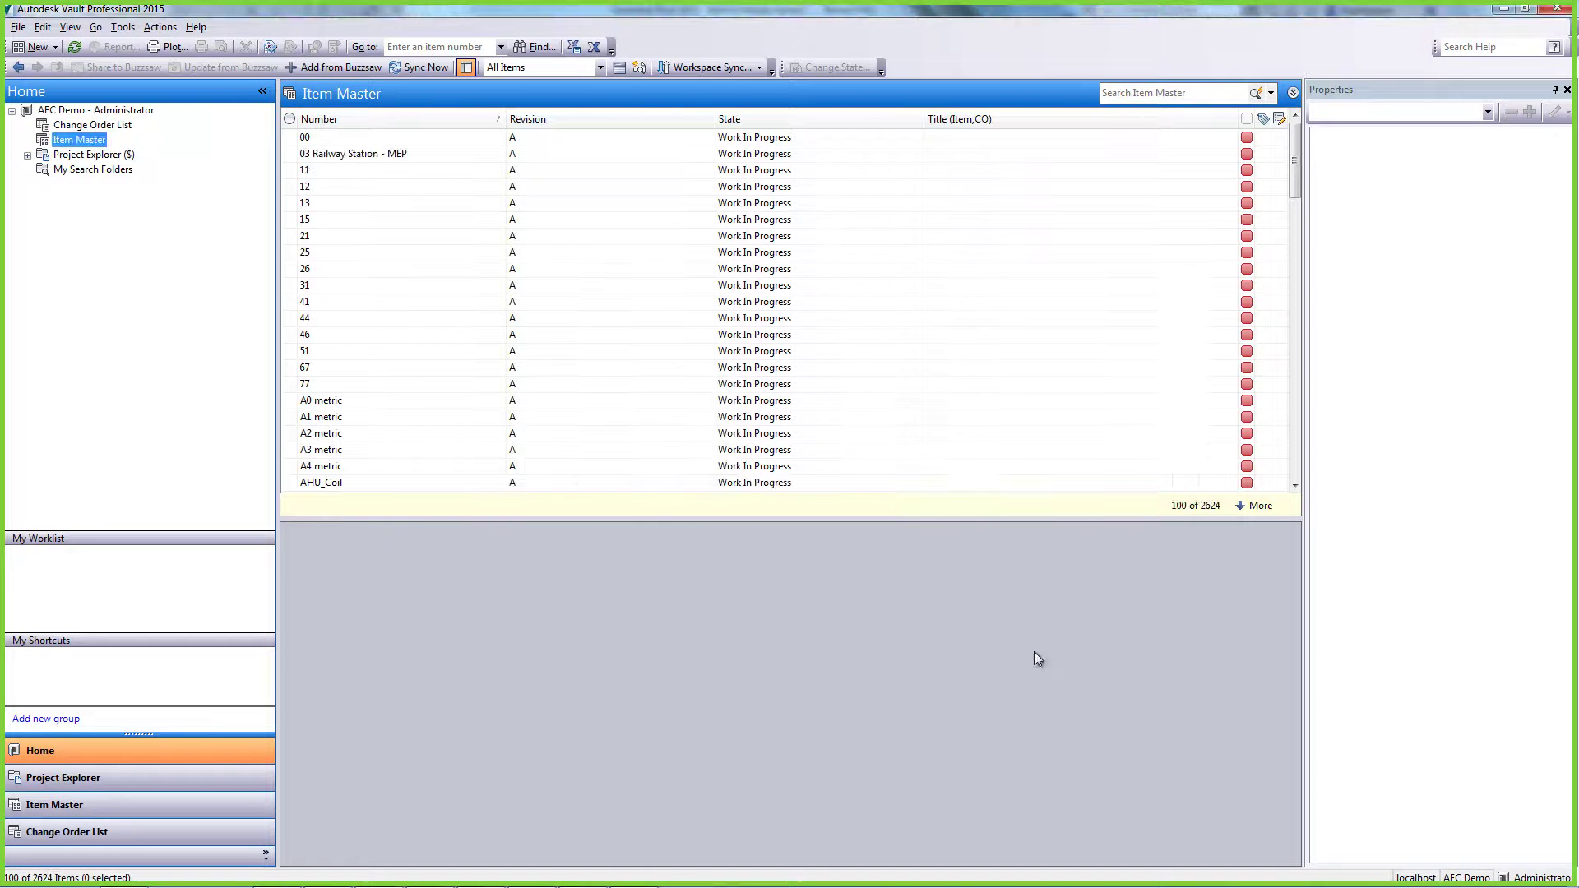
right_click(424, 155)
click(480, 185)
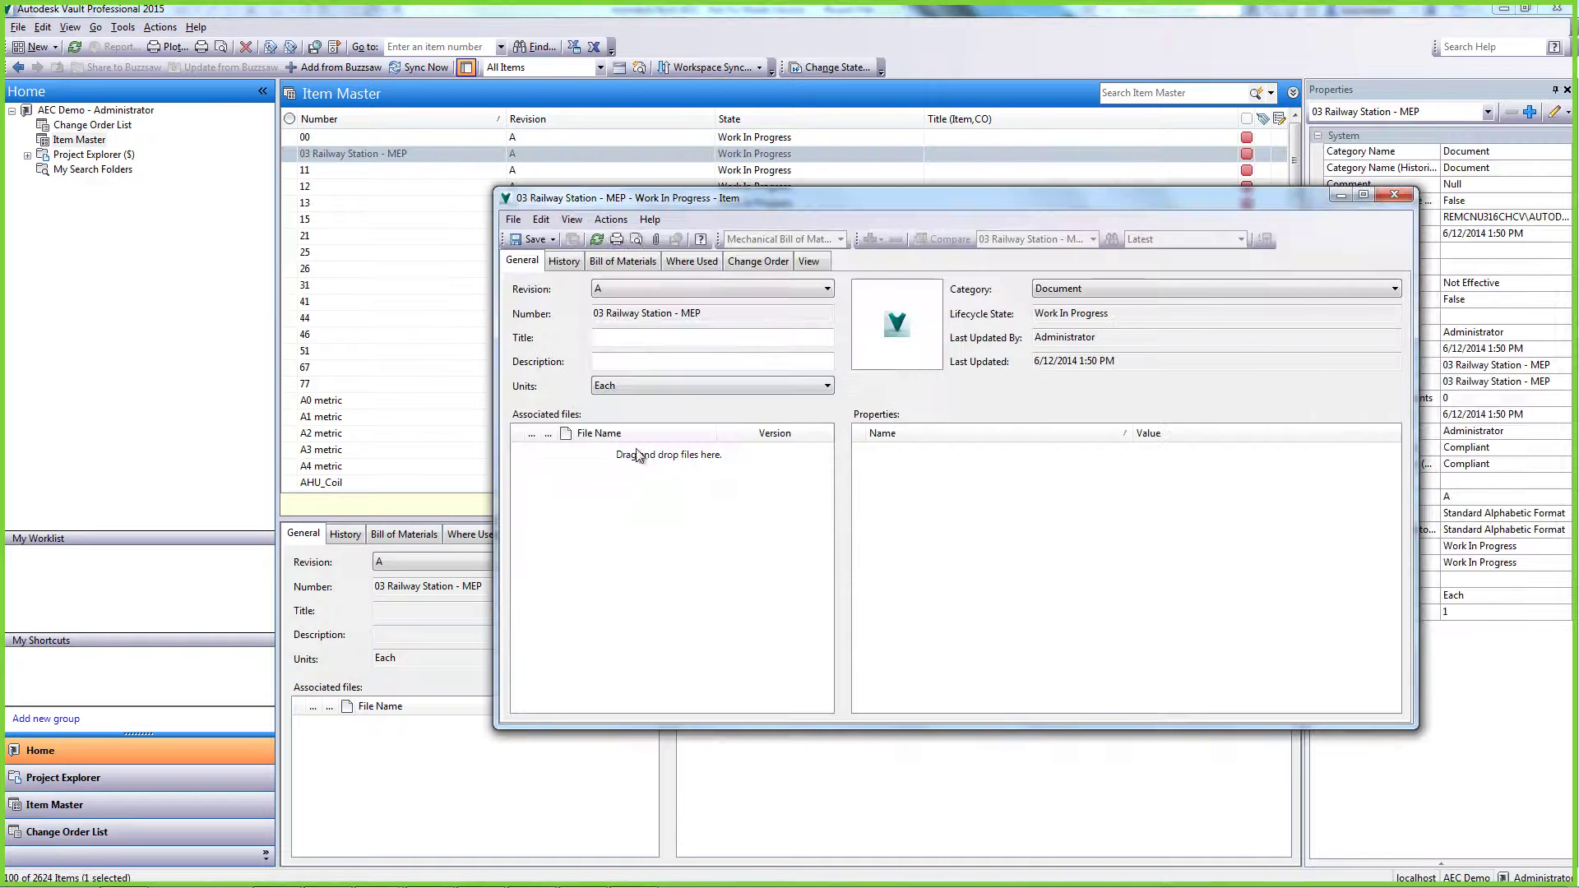
right_click(649, 502)
click(695, 513)
click(1181, 243)
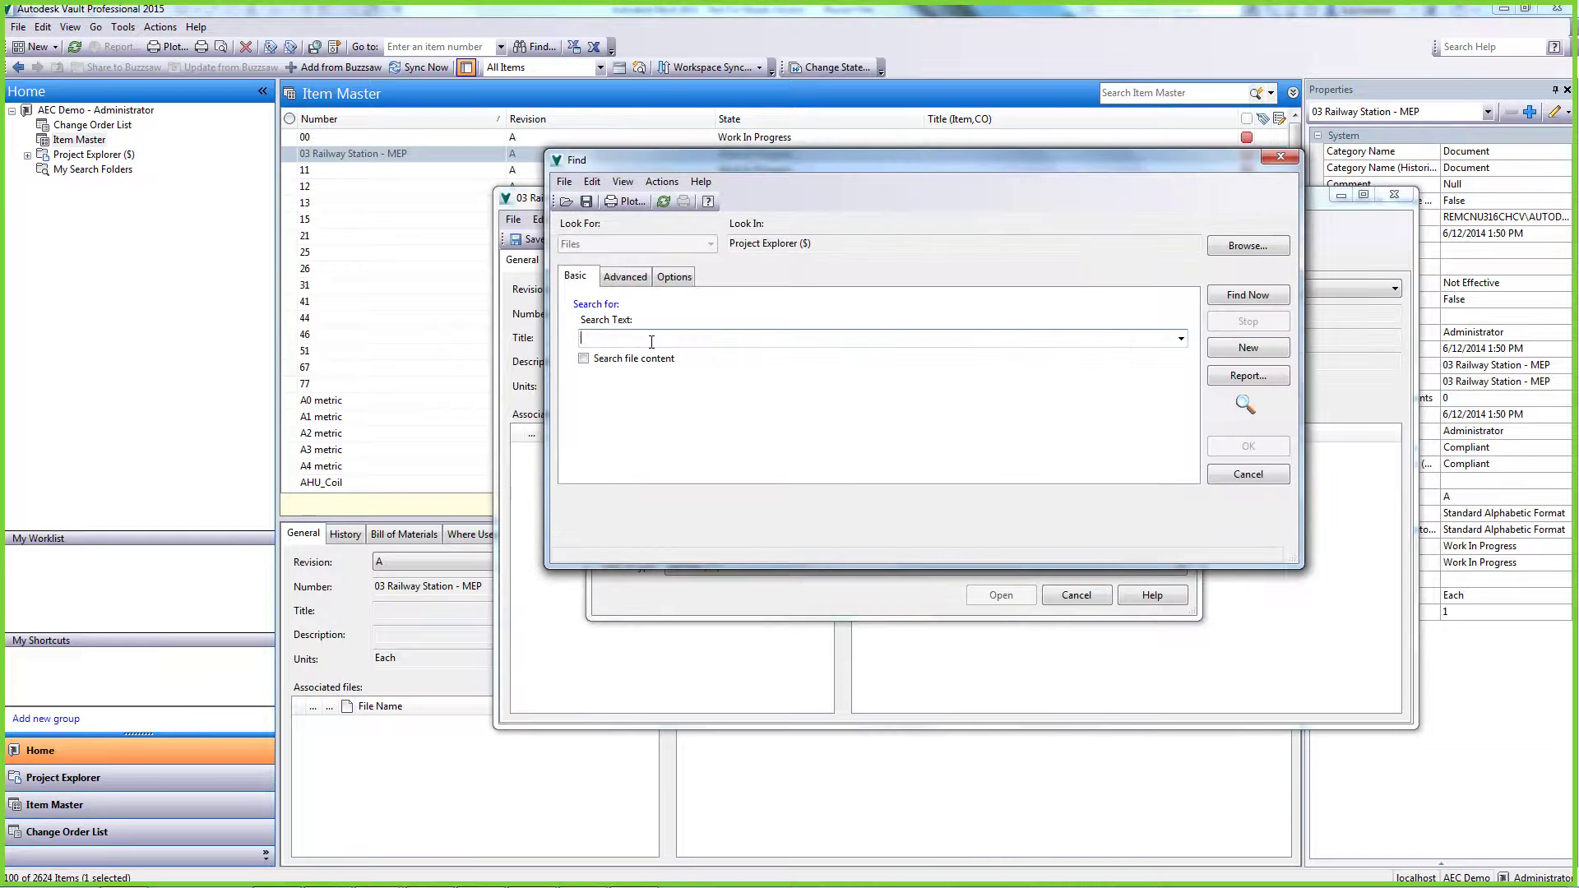
text(railway mep)
key(Return)
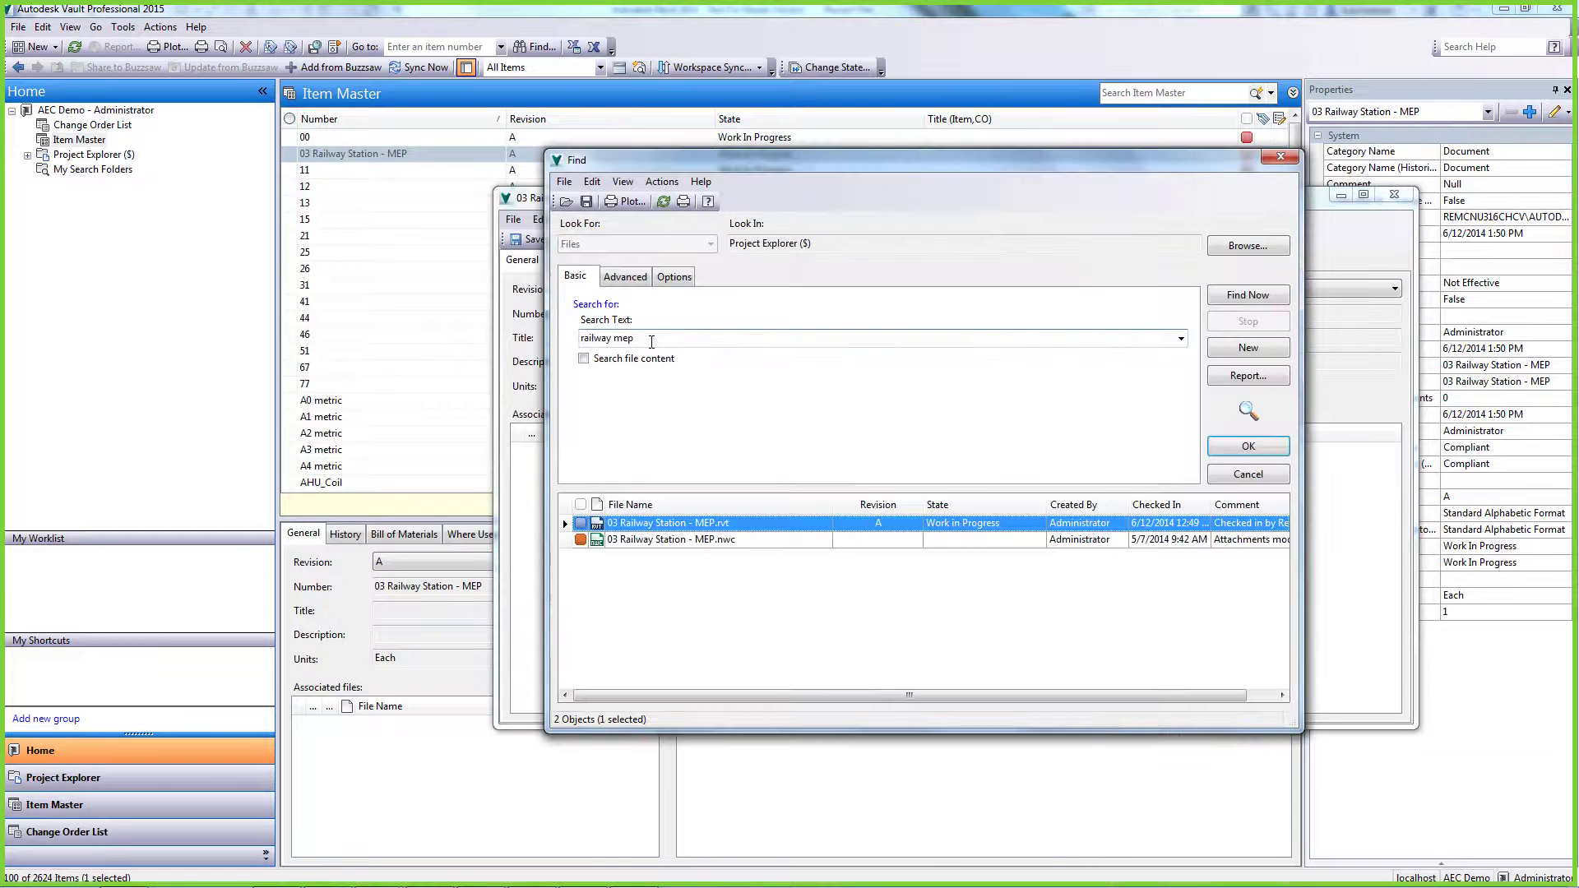
double_click(693, 524)
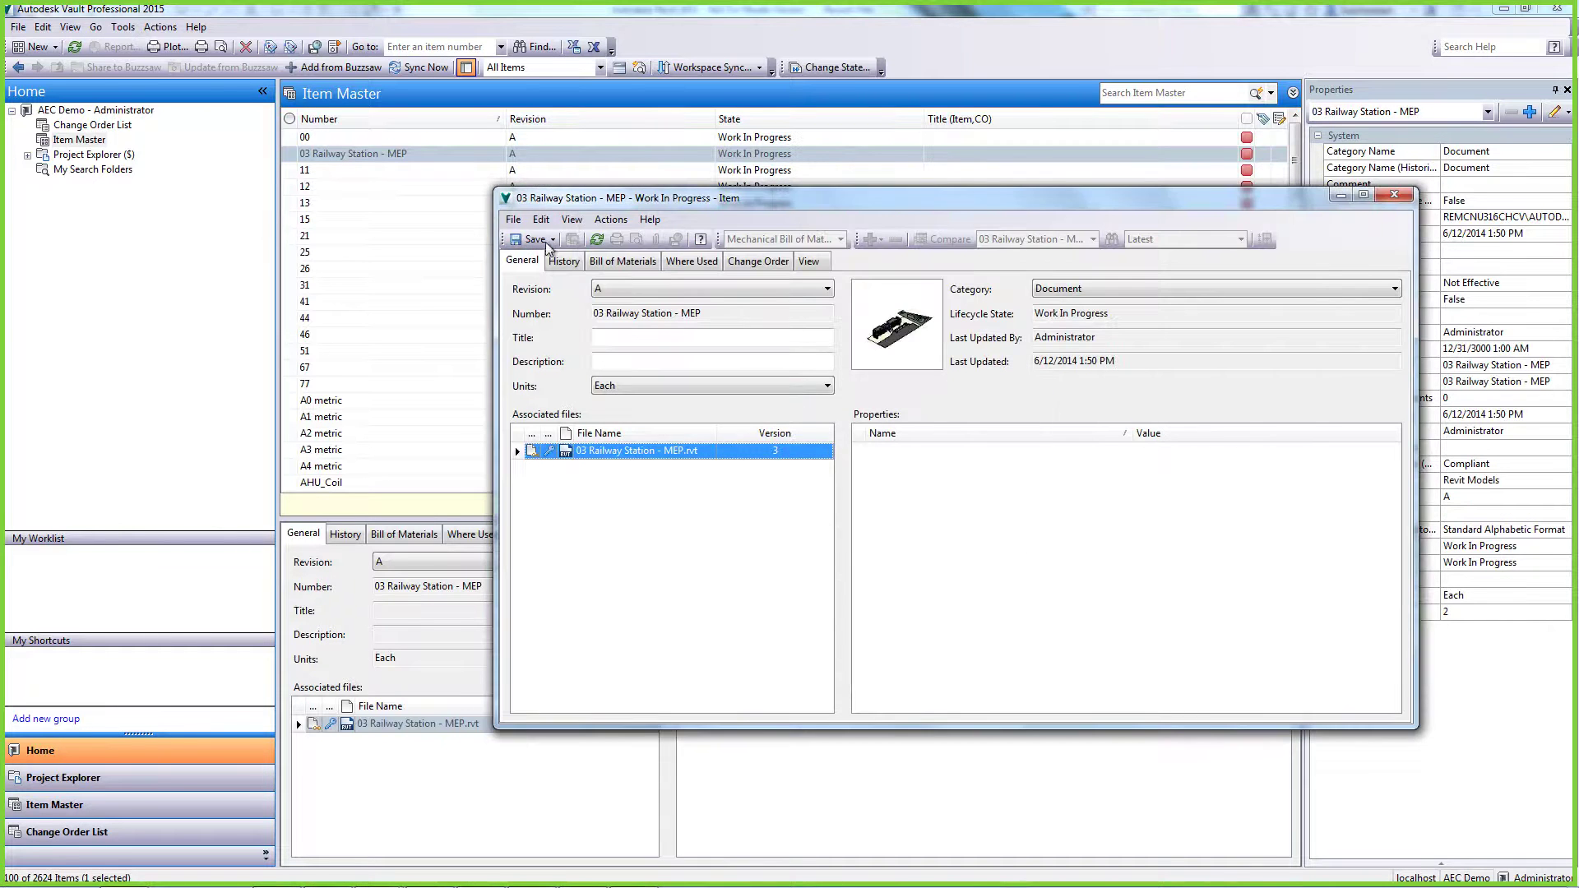
click(545, 242)
- From the item's bill of materials, go to the Chiller item and then to Supermarket-MEP
click(405, 534)
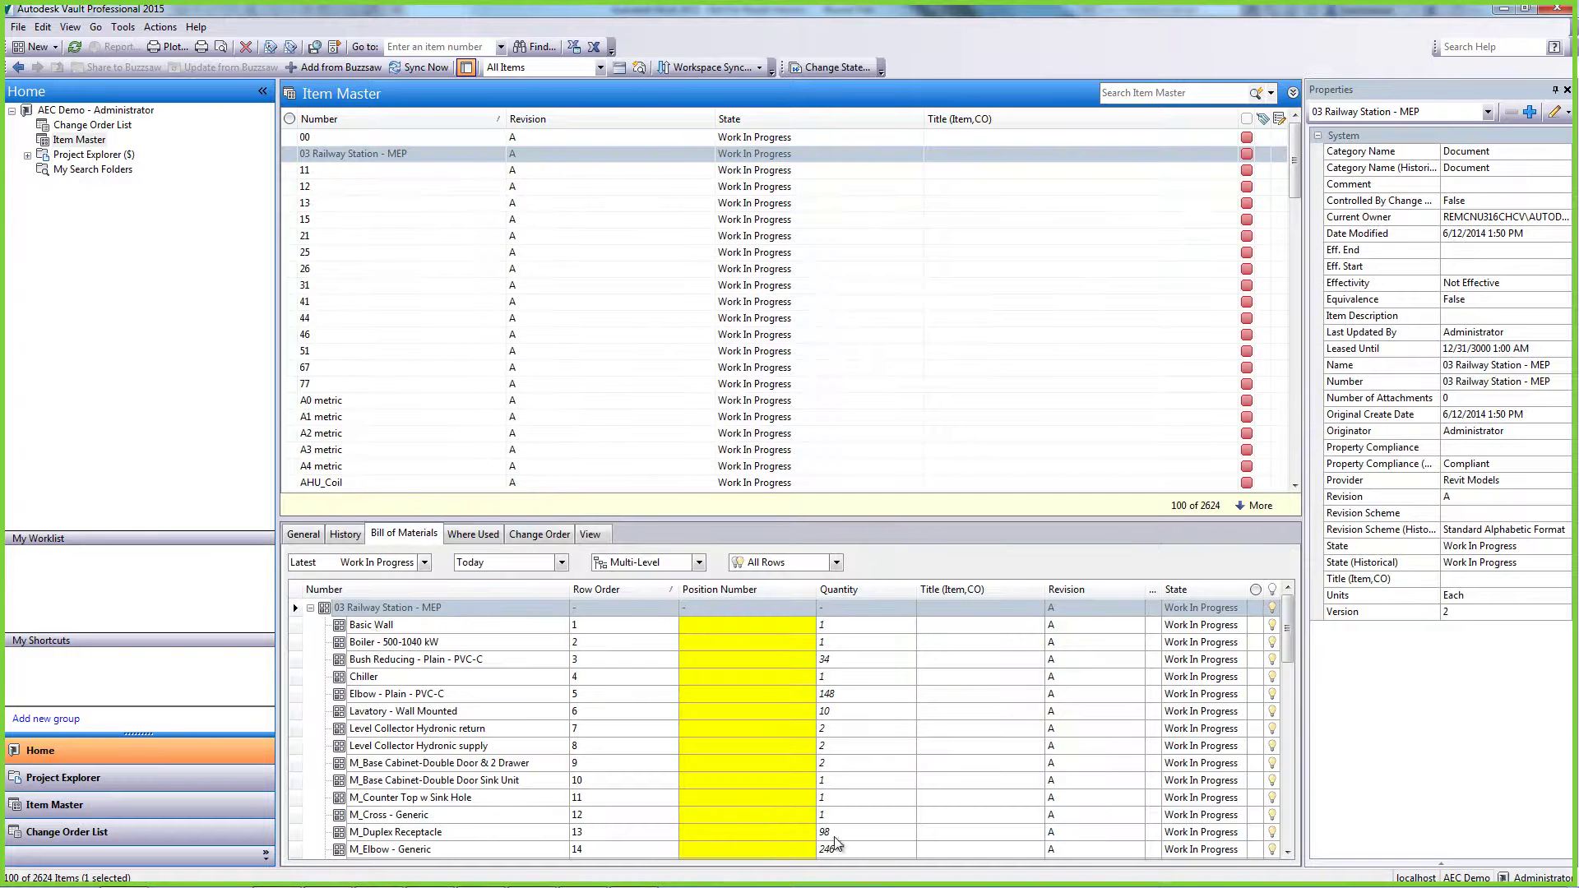
right_click(409, 676)
mouse_move(458, 606)
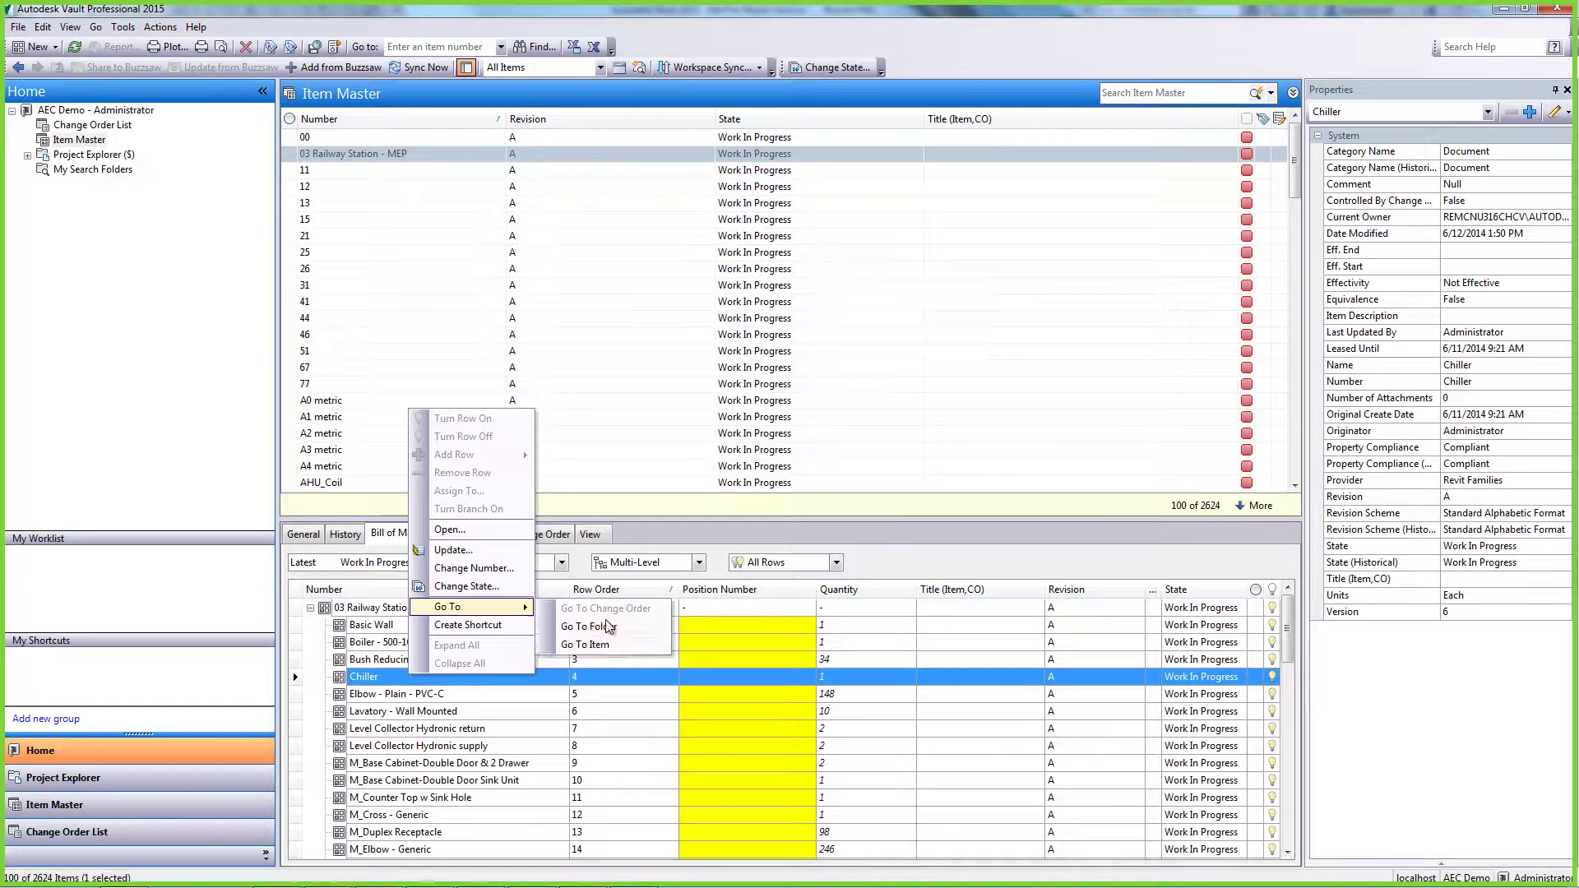
click(567, 645)
right_click(398, 649)
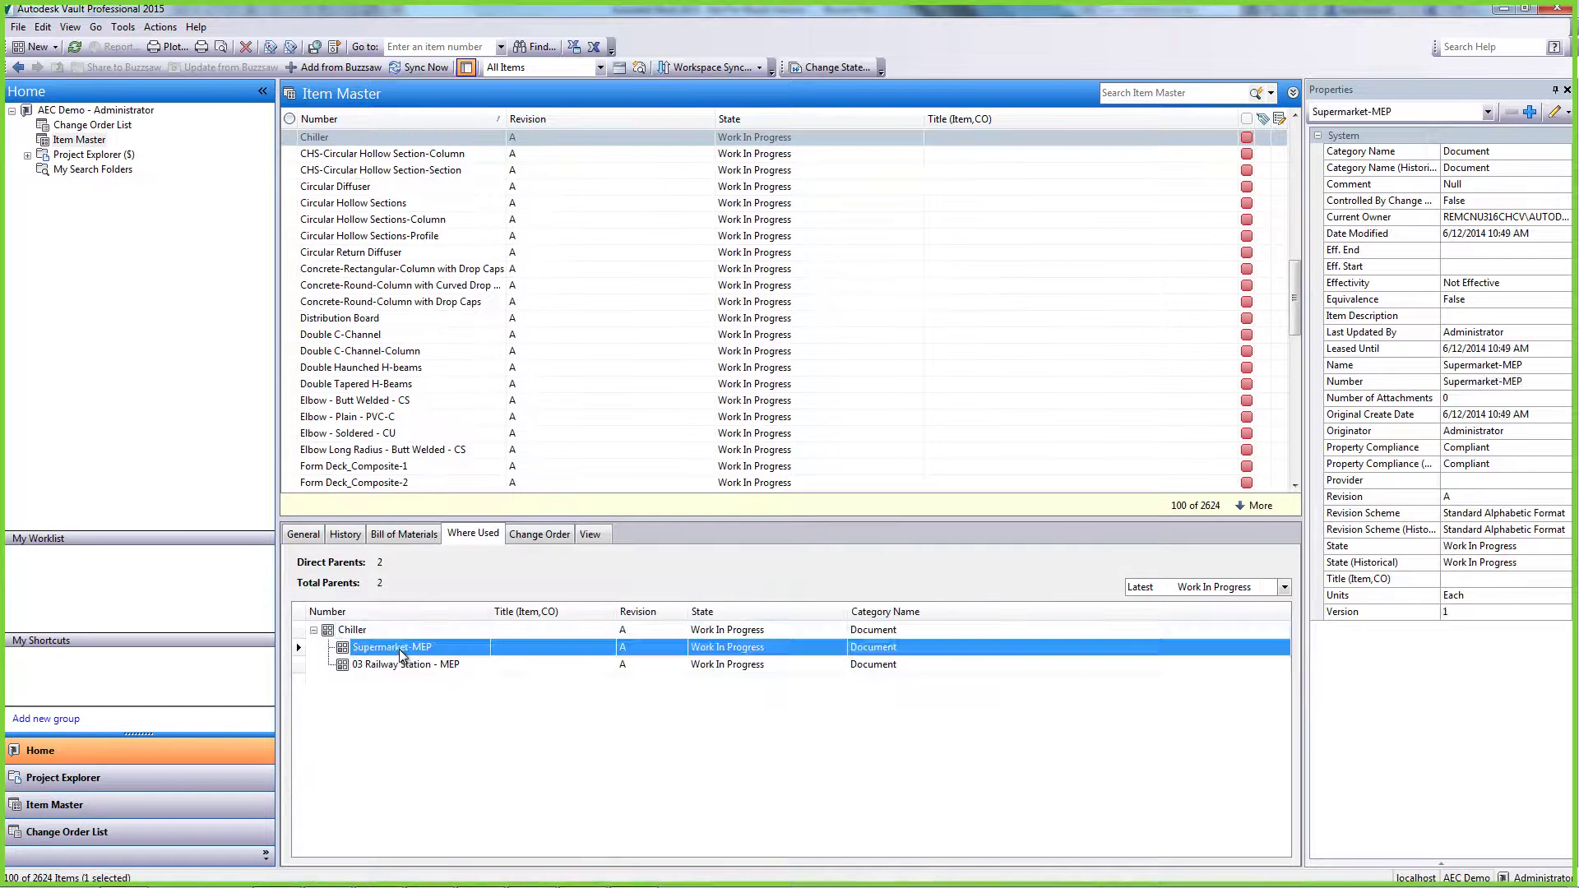
mouse_move(449, 784)
click(593, 788)
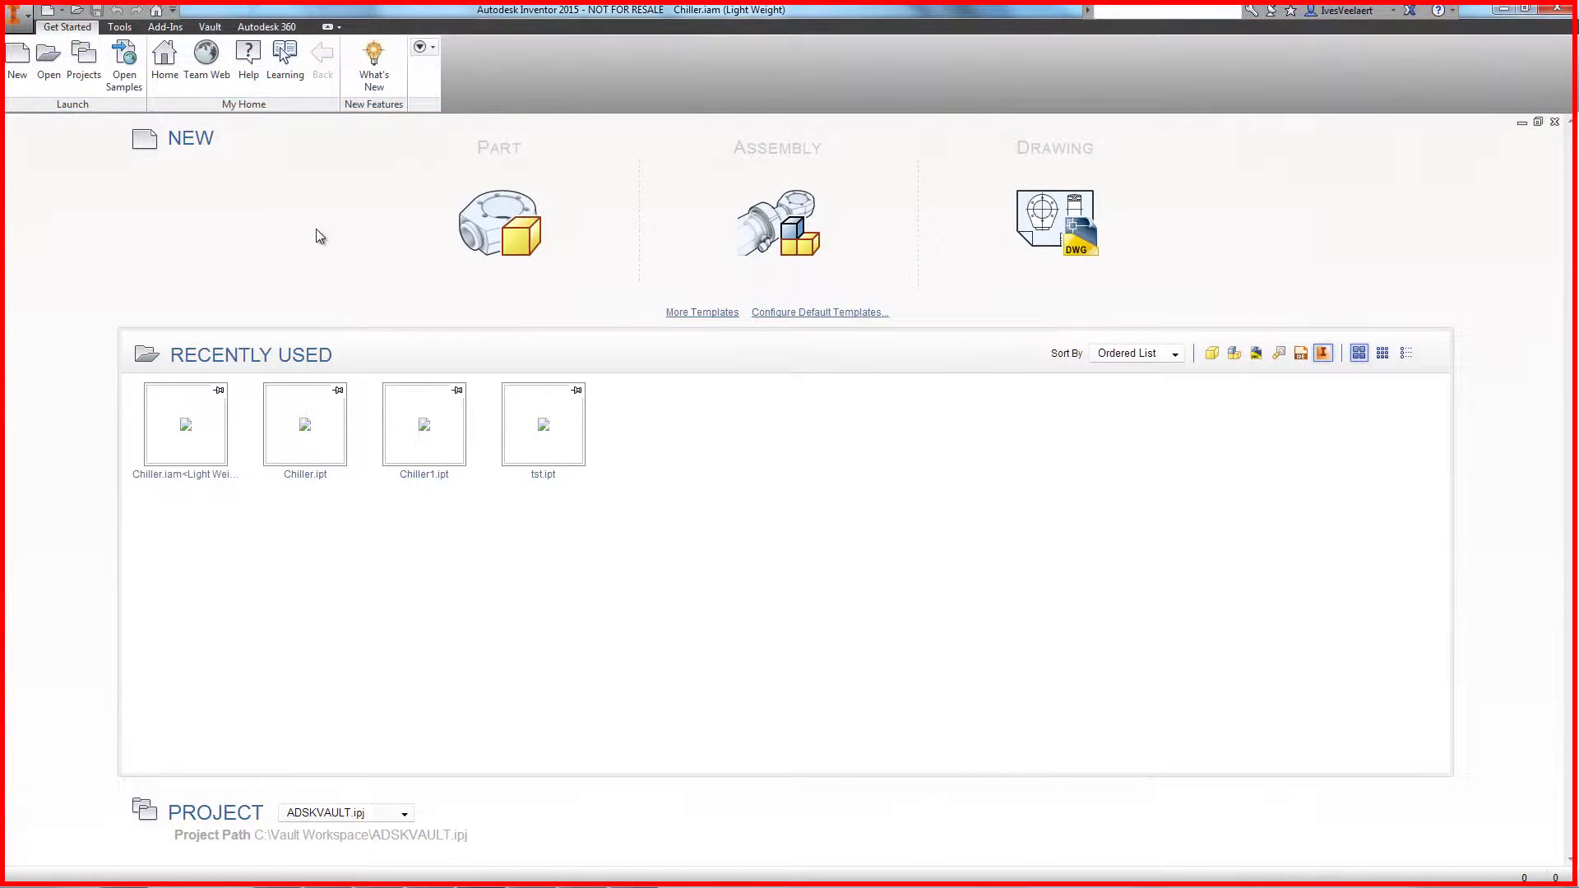
- Open Chiller.iam from the vault via a 'chiller' search, declining to check it out
click(209, 26)
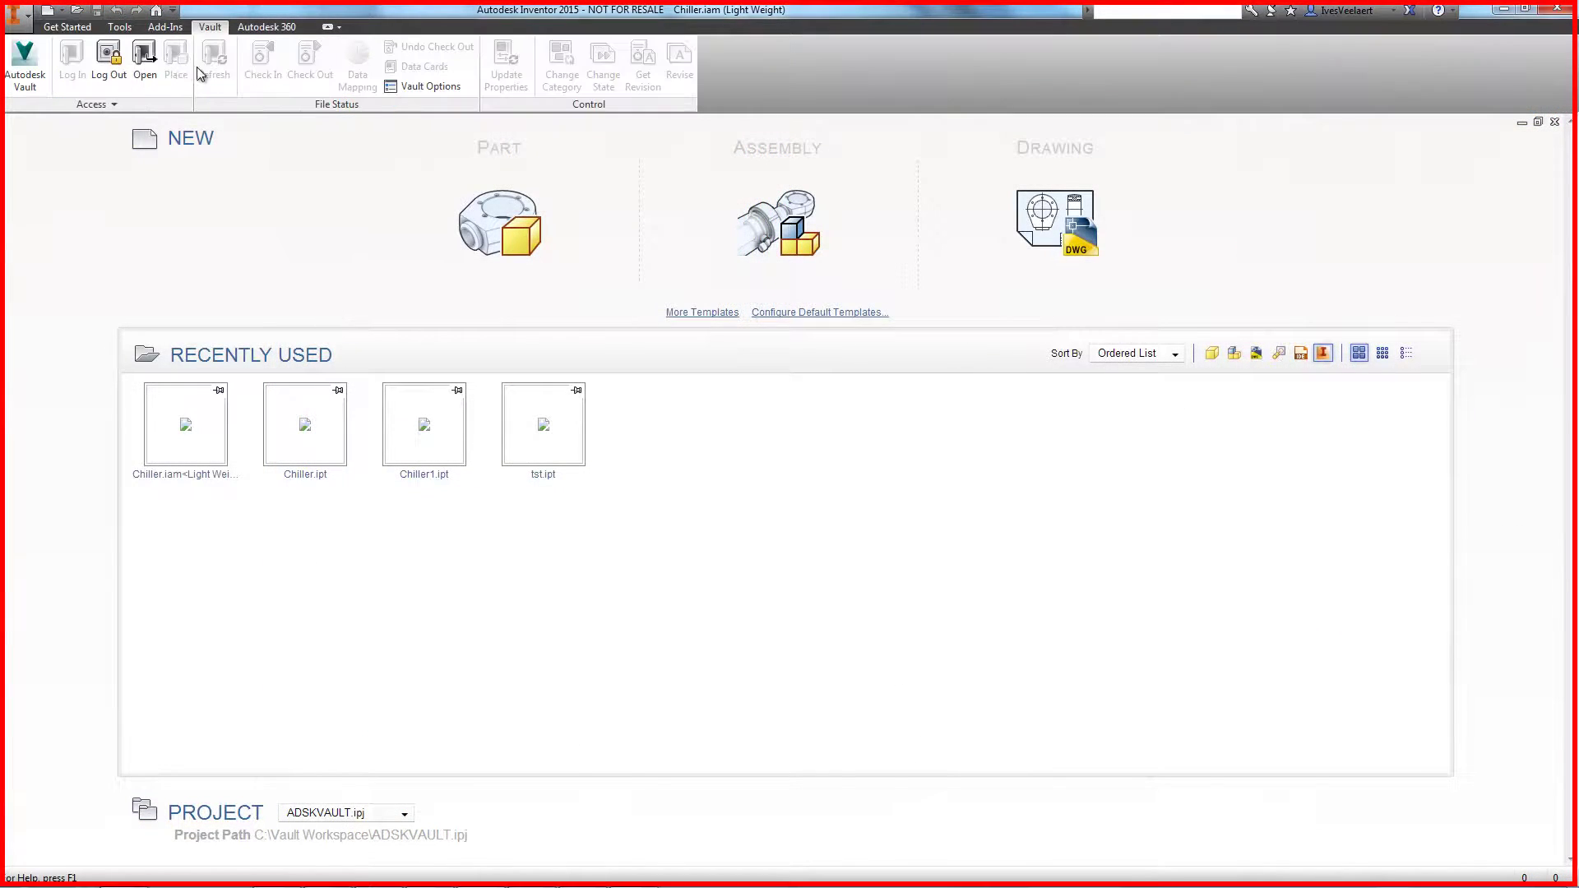
click(144, 62)
click(1162, 282)
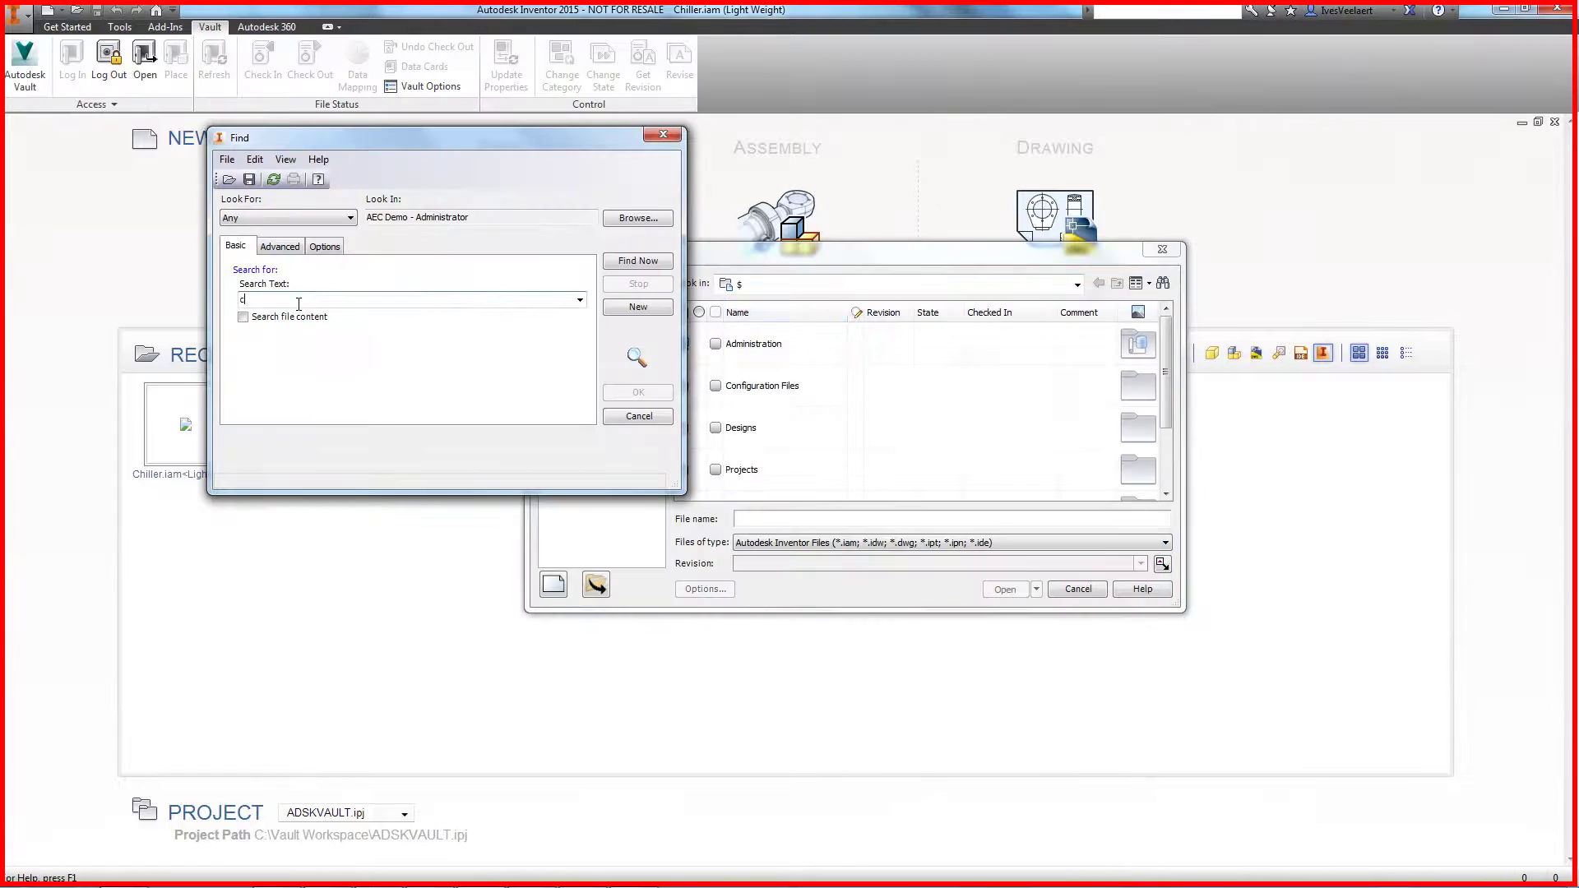
text(chiller.iam)
click(638, 260)
click(638, 392)
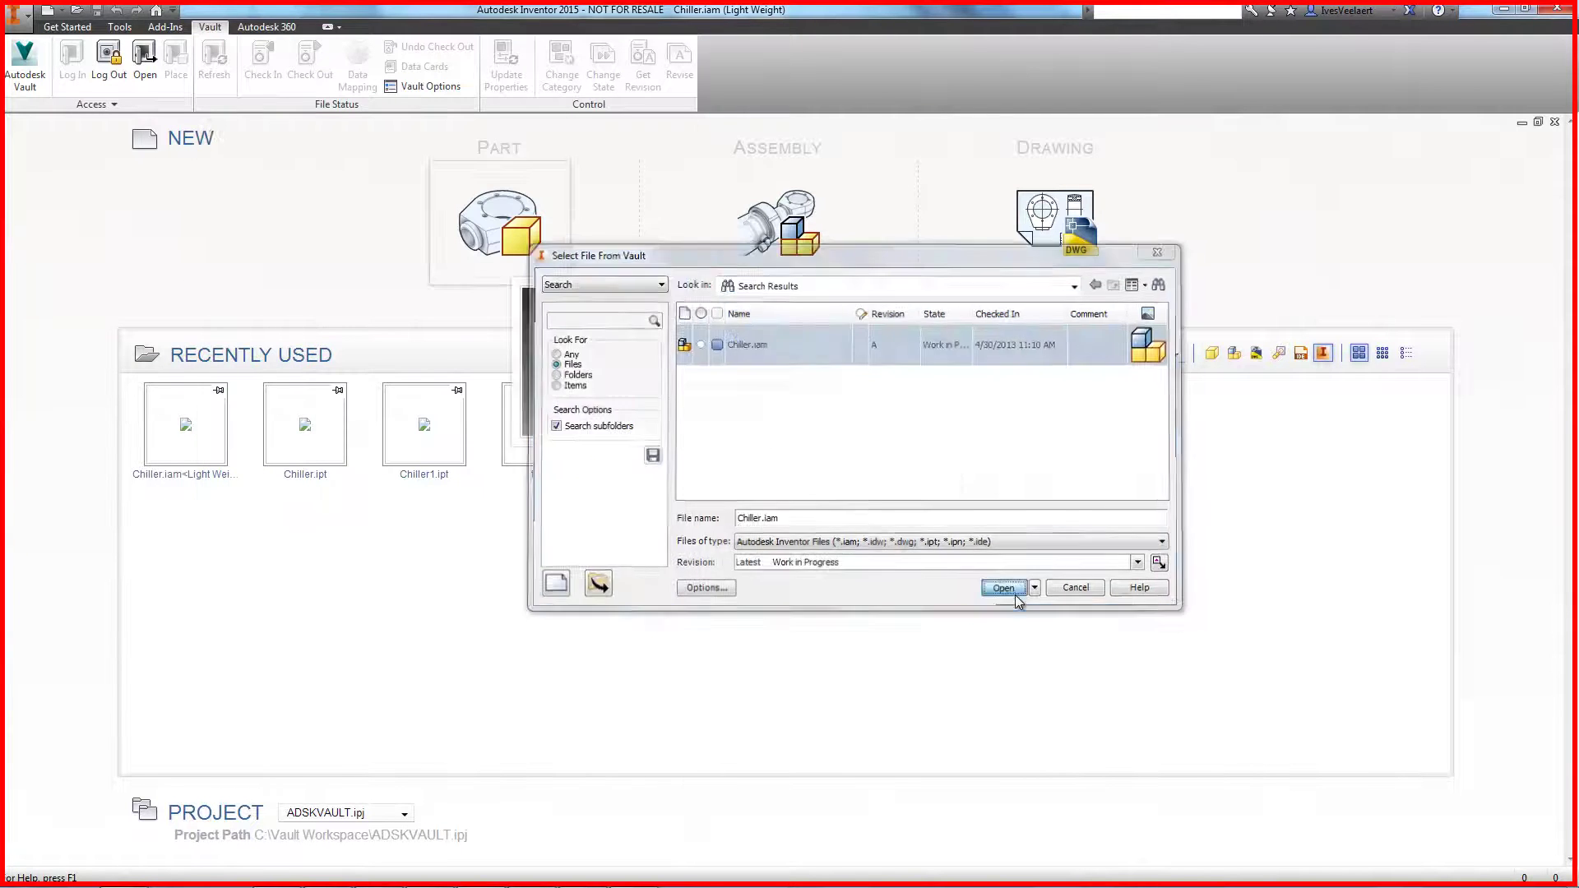
click(1005, 589)
click(327, 108)
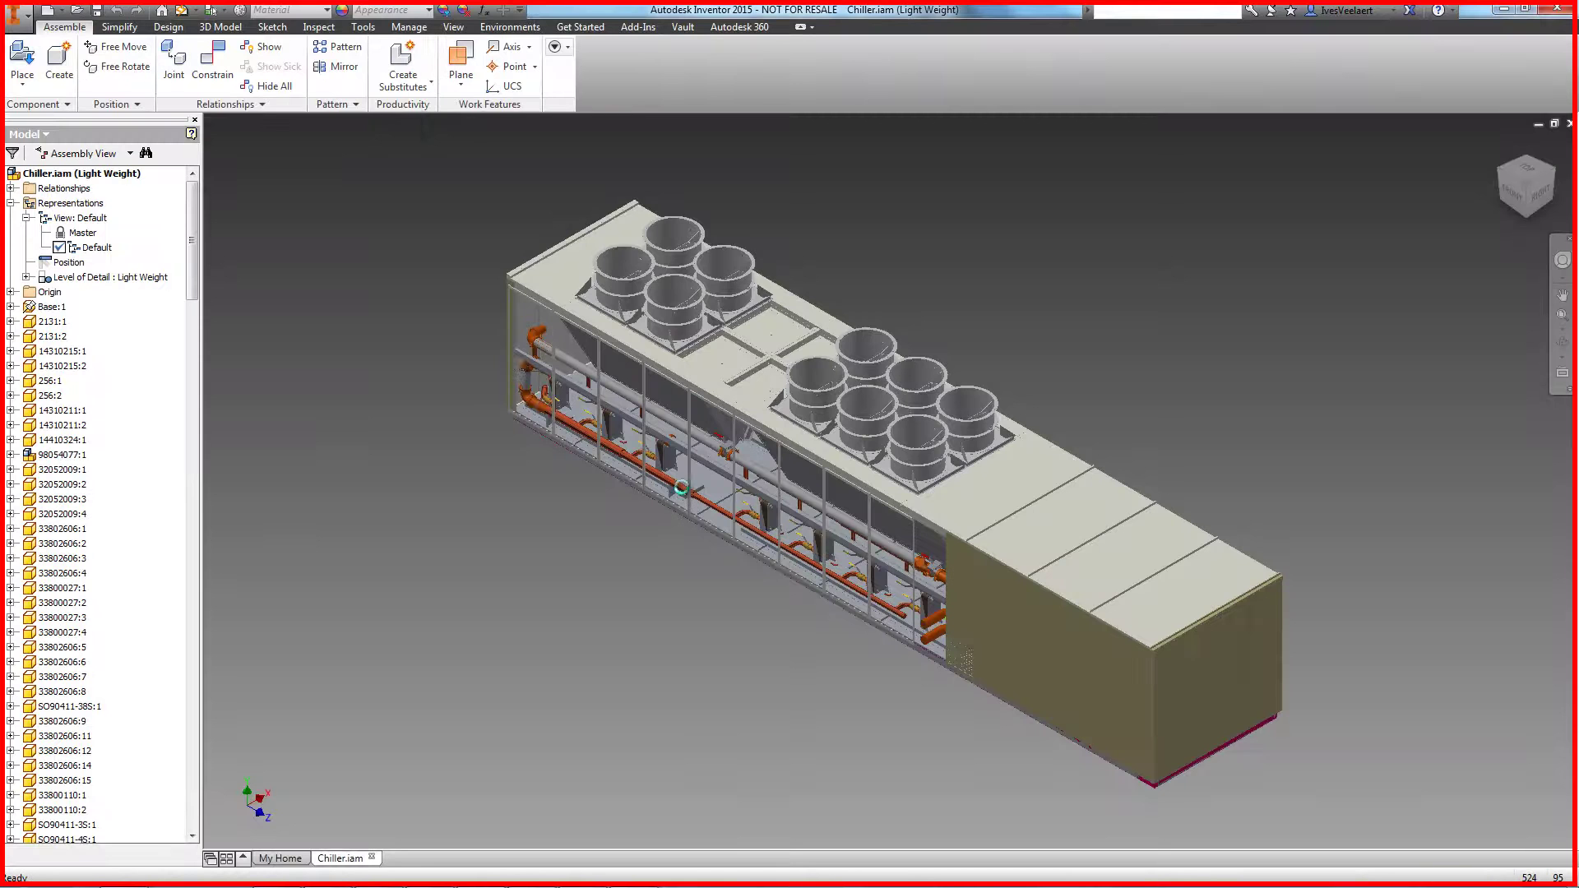
click(324, 106)
- Include all chiller components, enveloping the body in a bounding box and the fans in cylinders
click(119, 26)
click(32, 59)
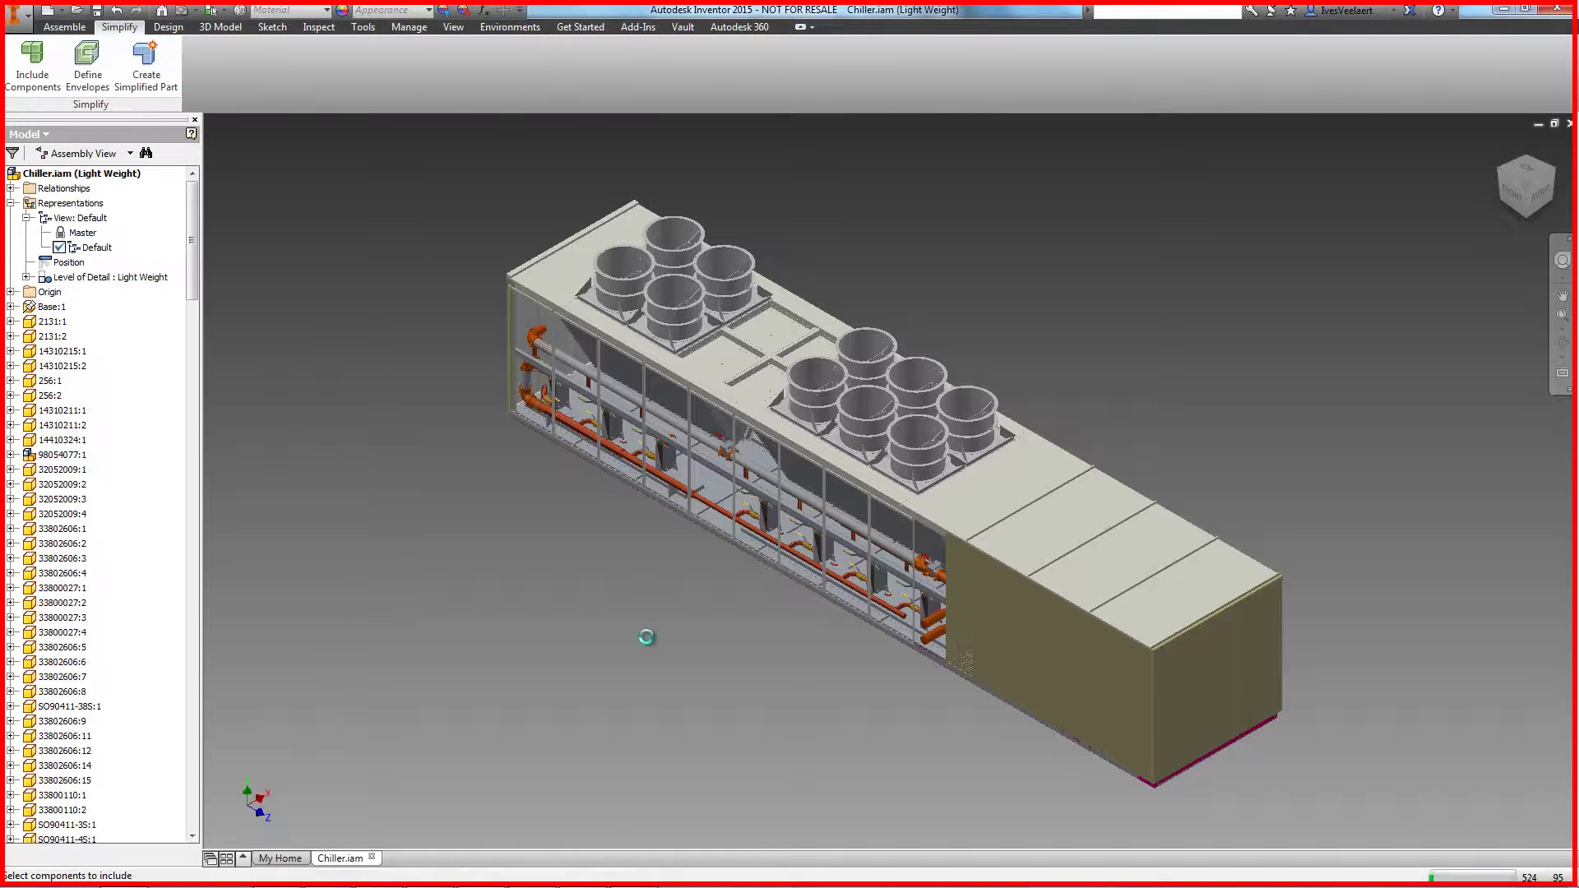
click(952, 541)
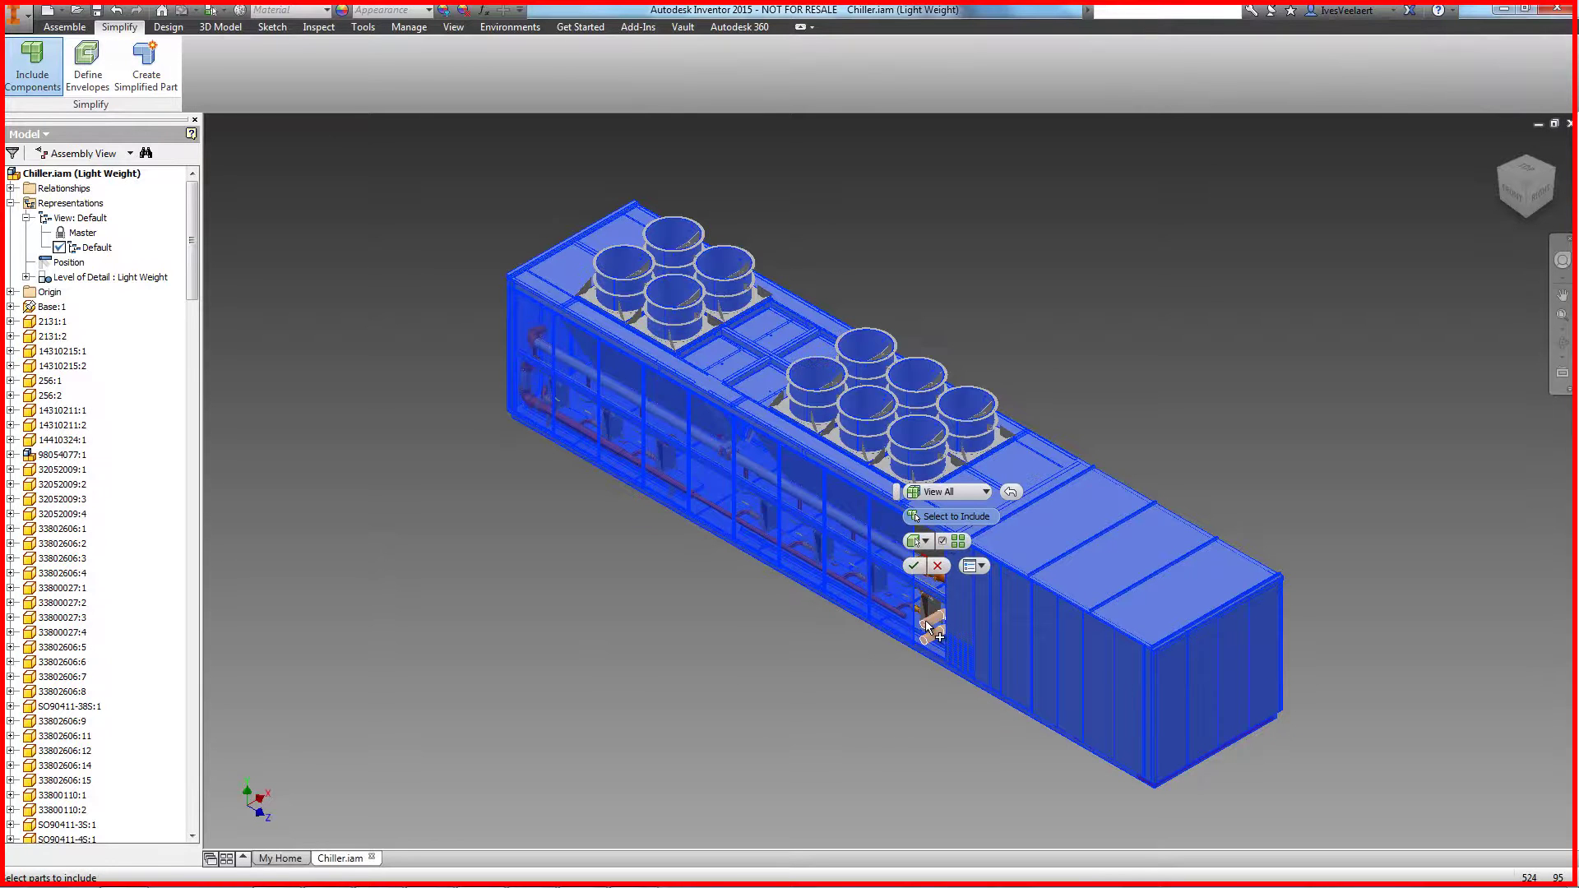
click(913, 566)
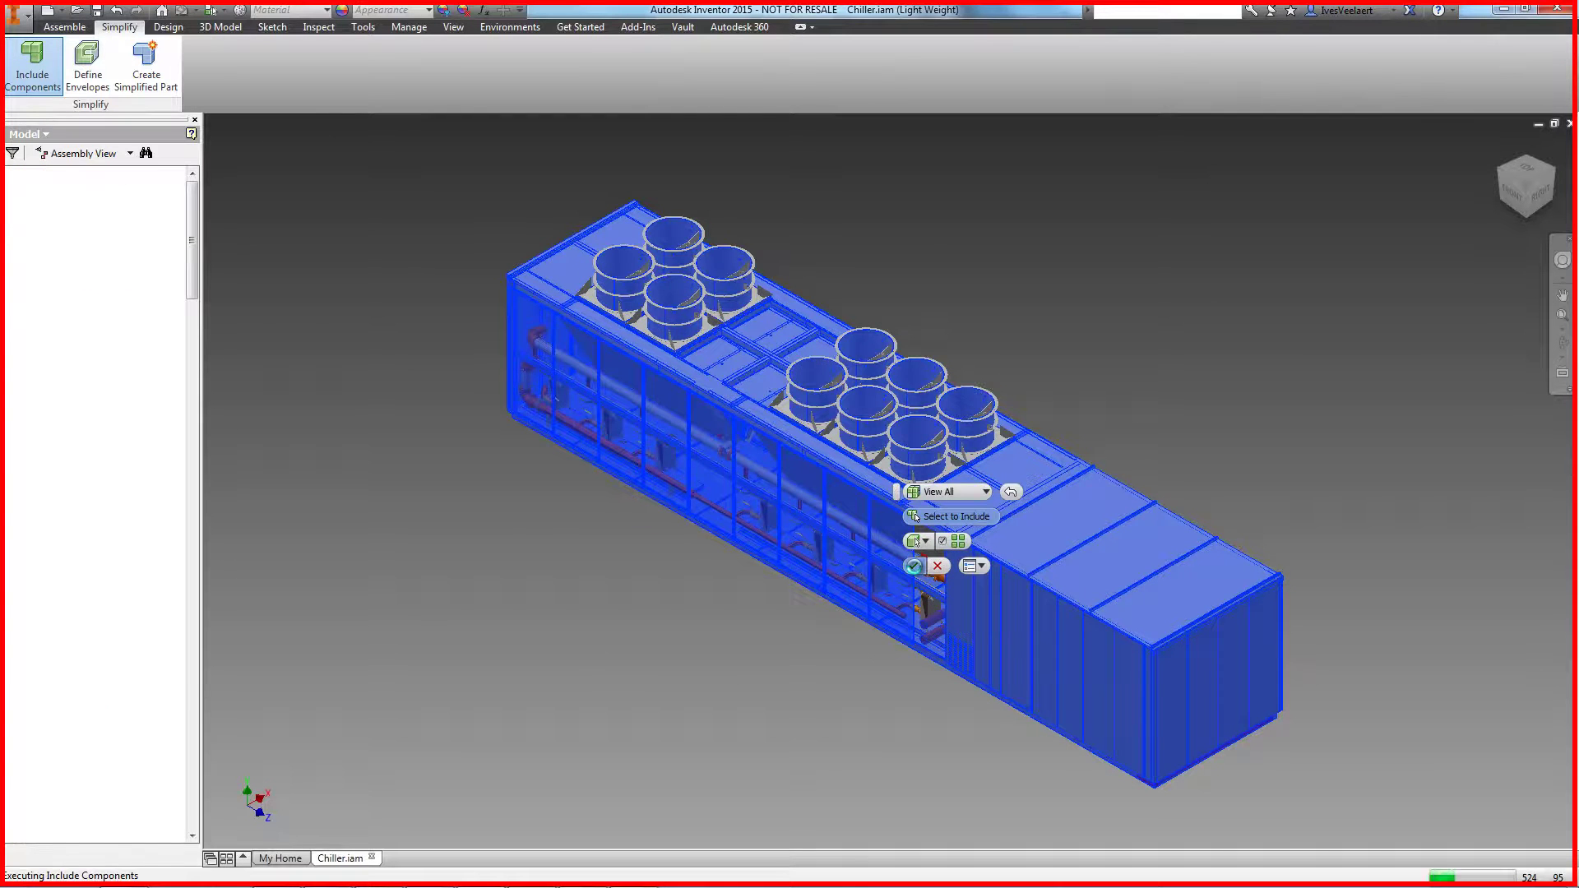
click(94, 82)
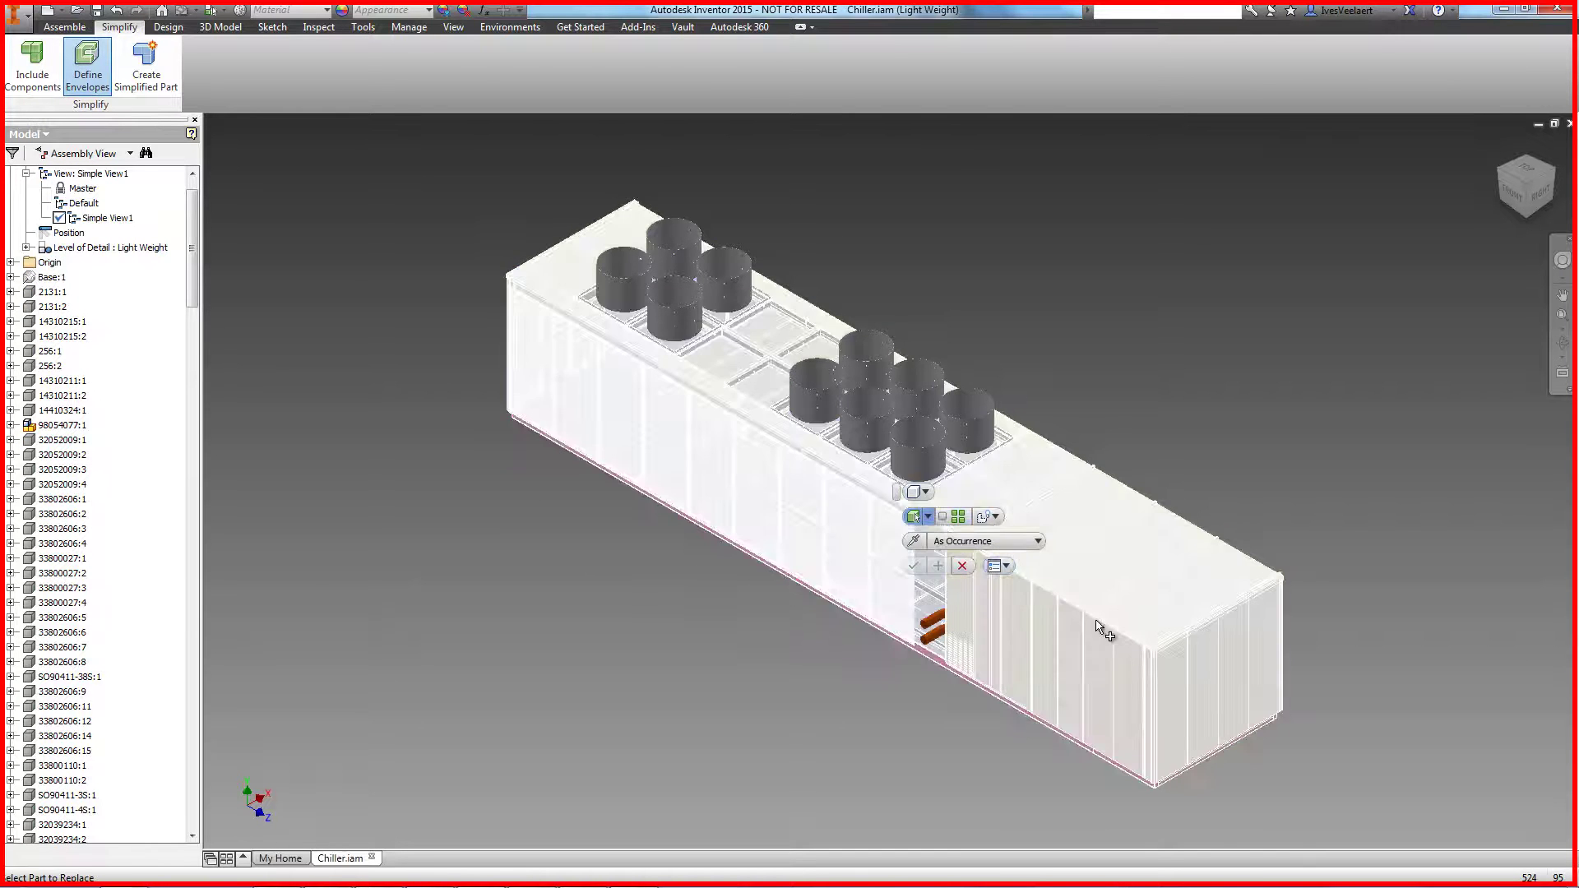
click(1099, 630)
click(940, 562)
click(944, 516)
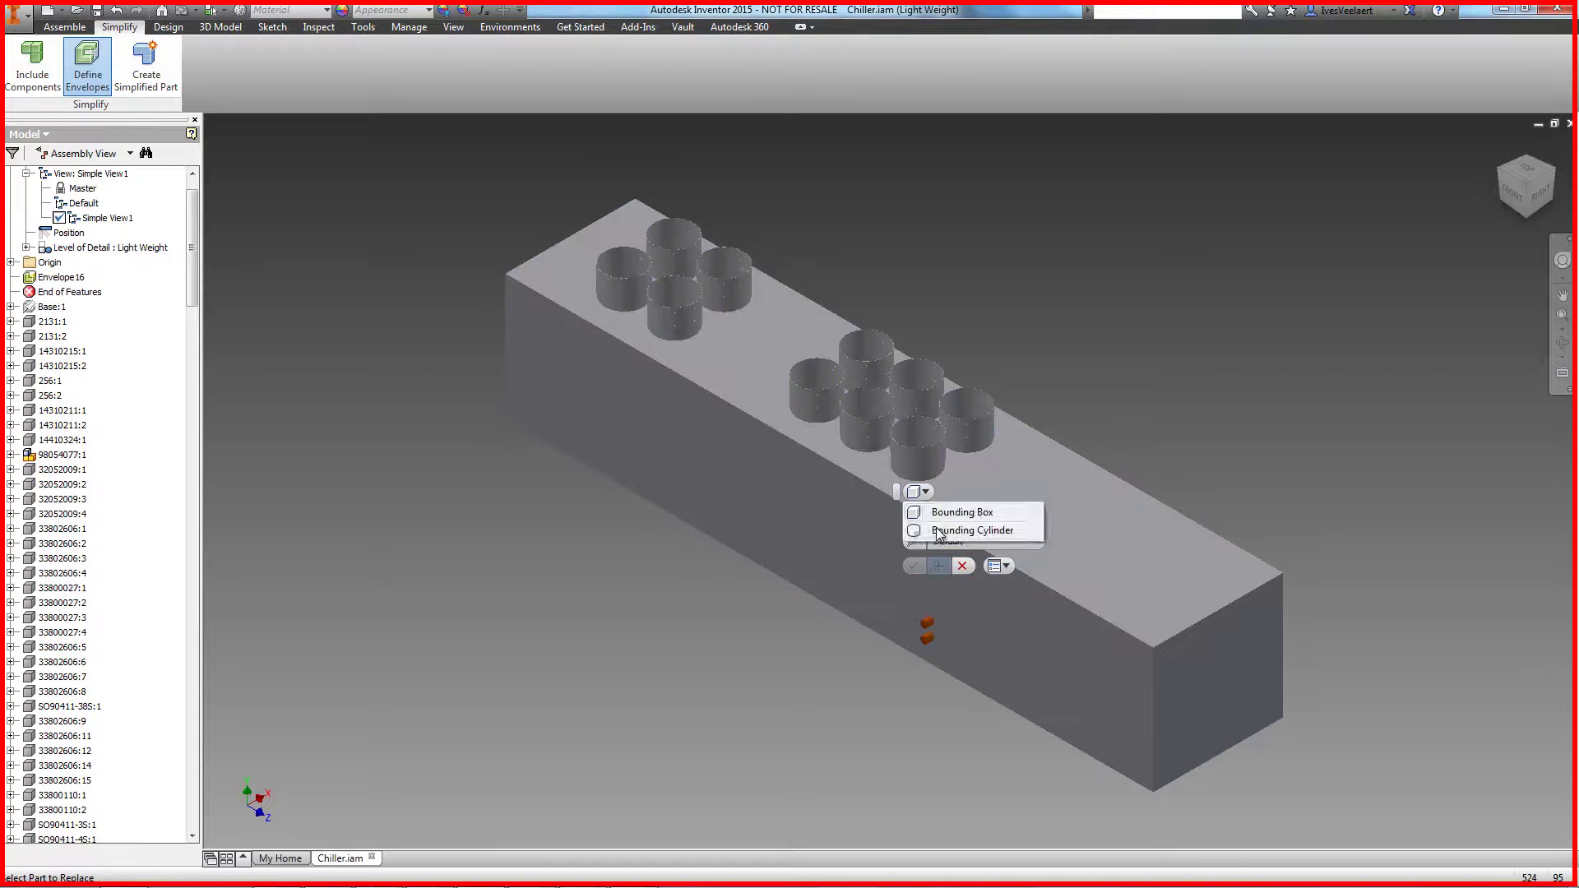
click(954, 529)
click(918, 448)
click(914, 566)
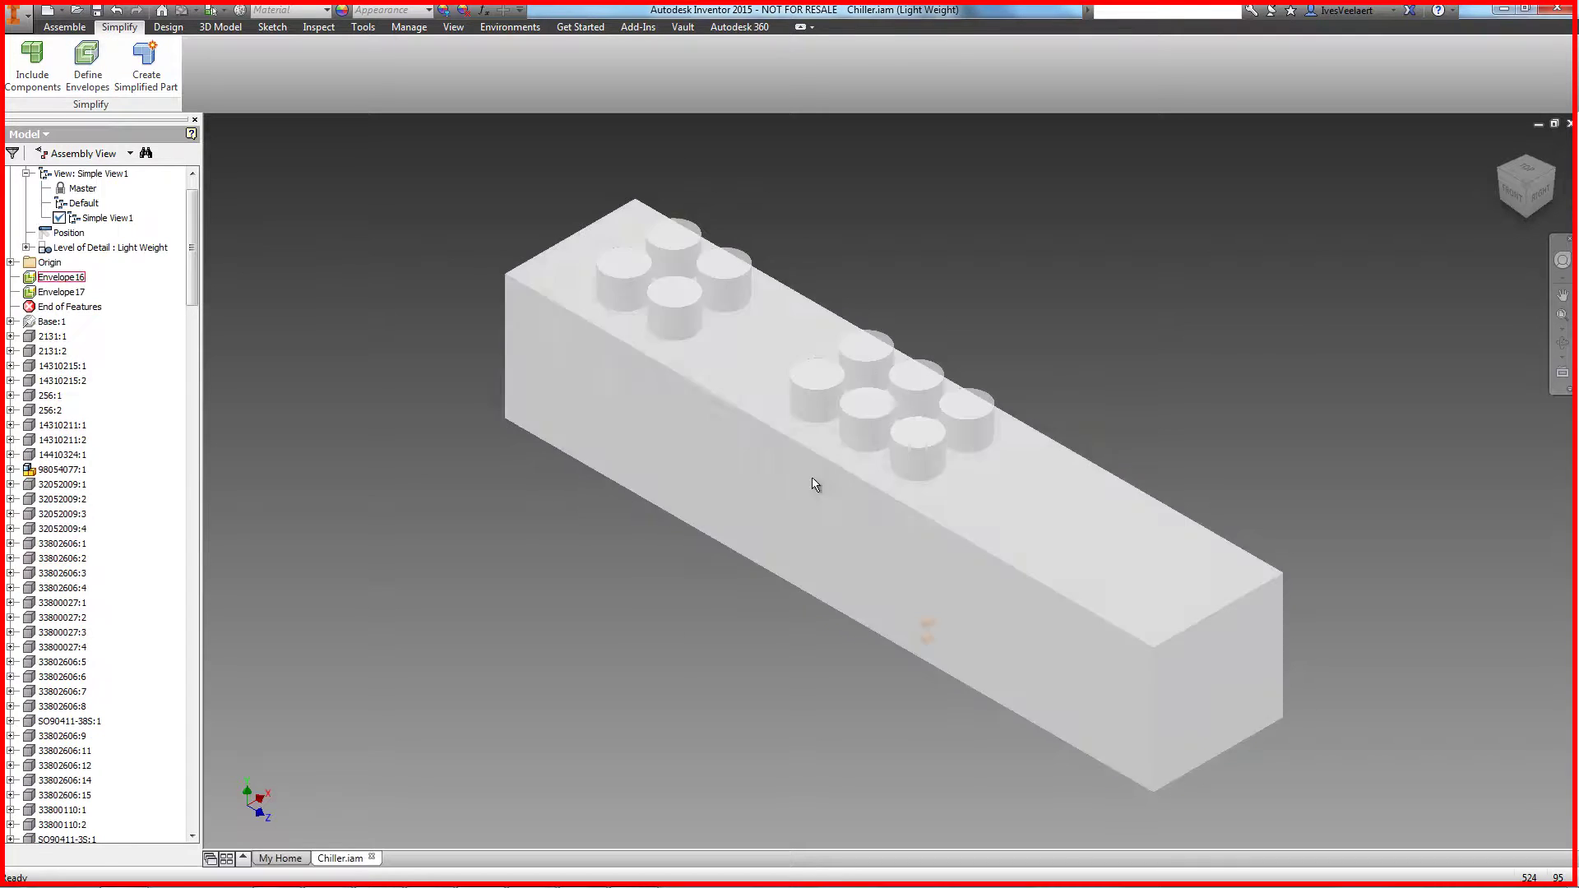
- Create the simplified Chiller part with separate bodies and run the Revit feature check
click(175, 51)
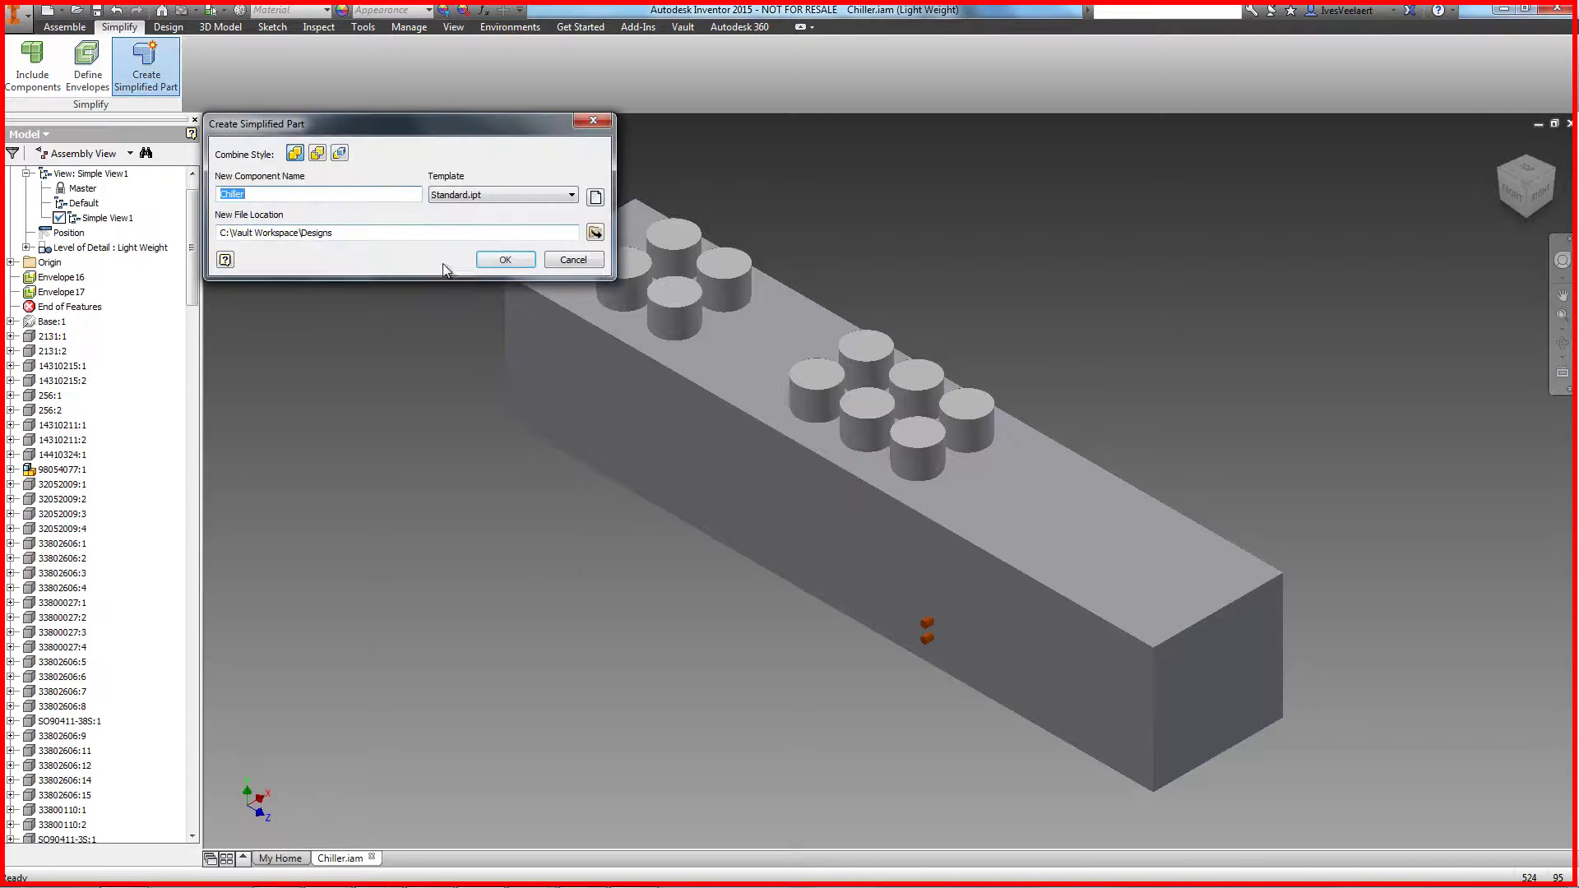
click(341, 156)
click(505, 260)
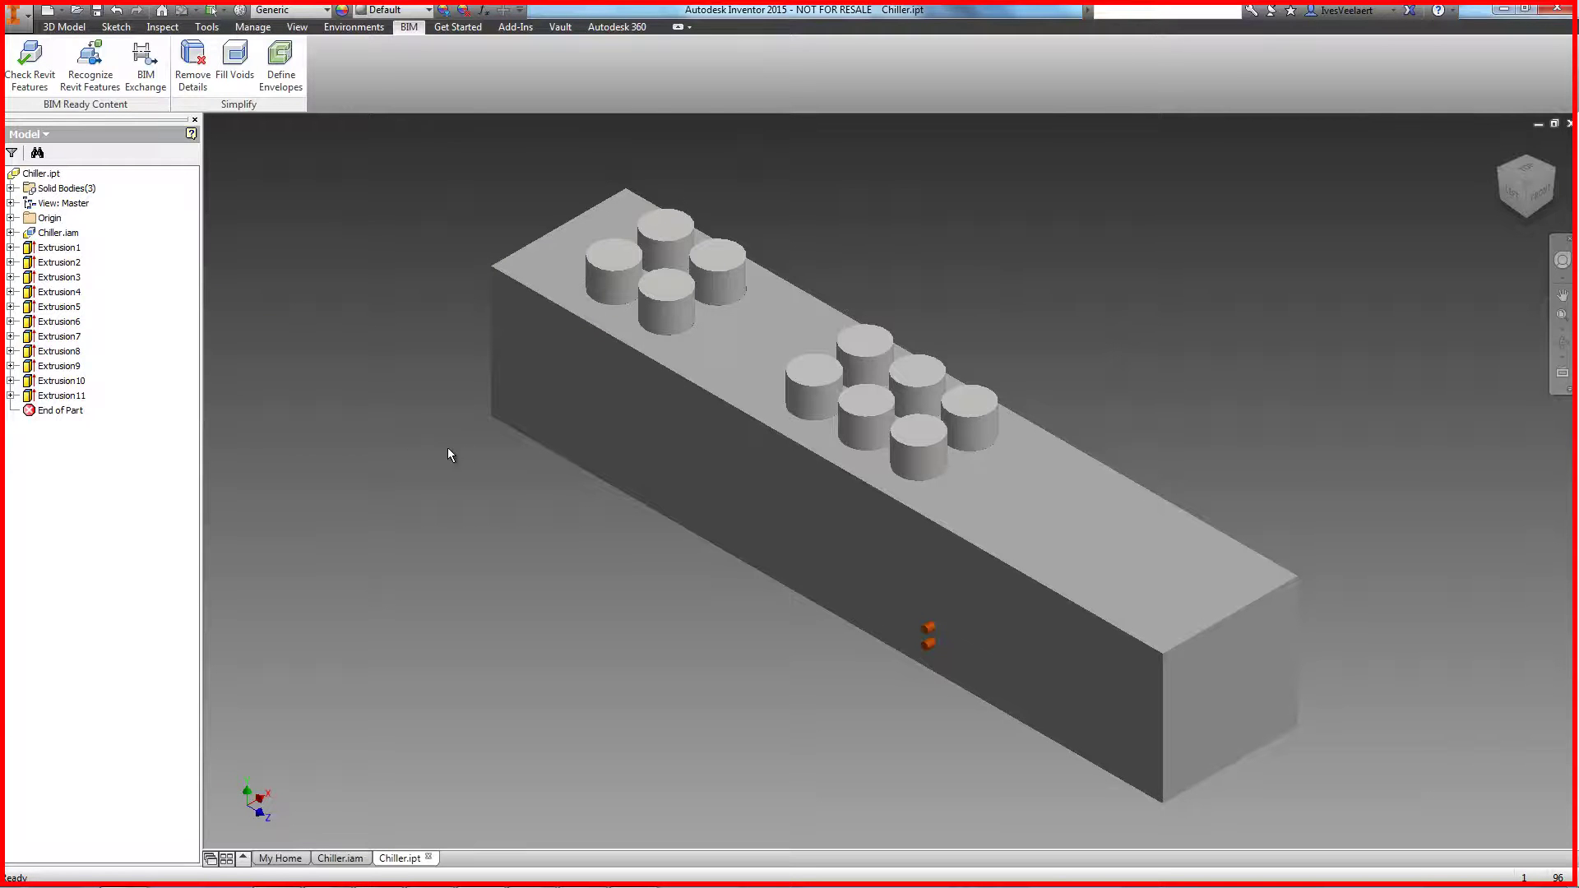
click(30, 56)
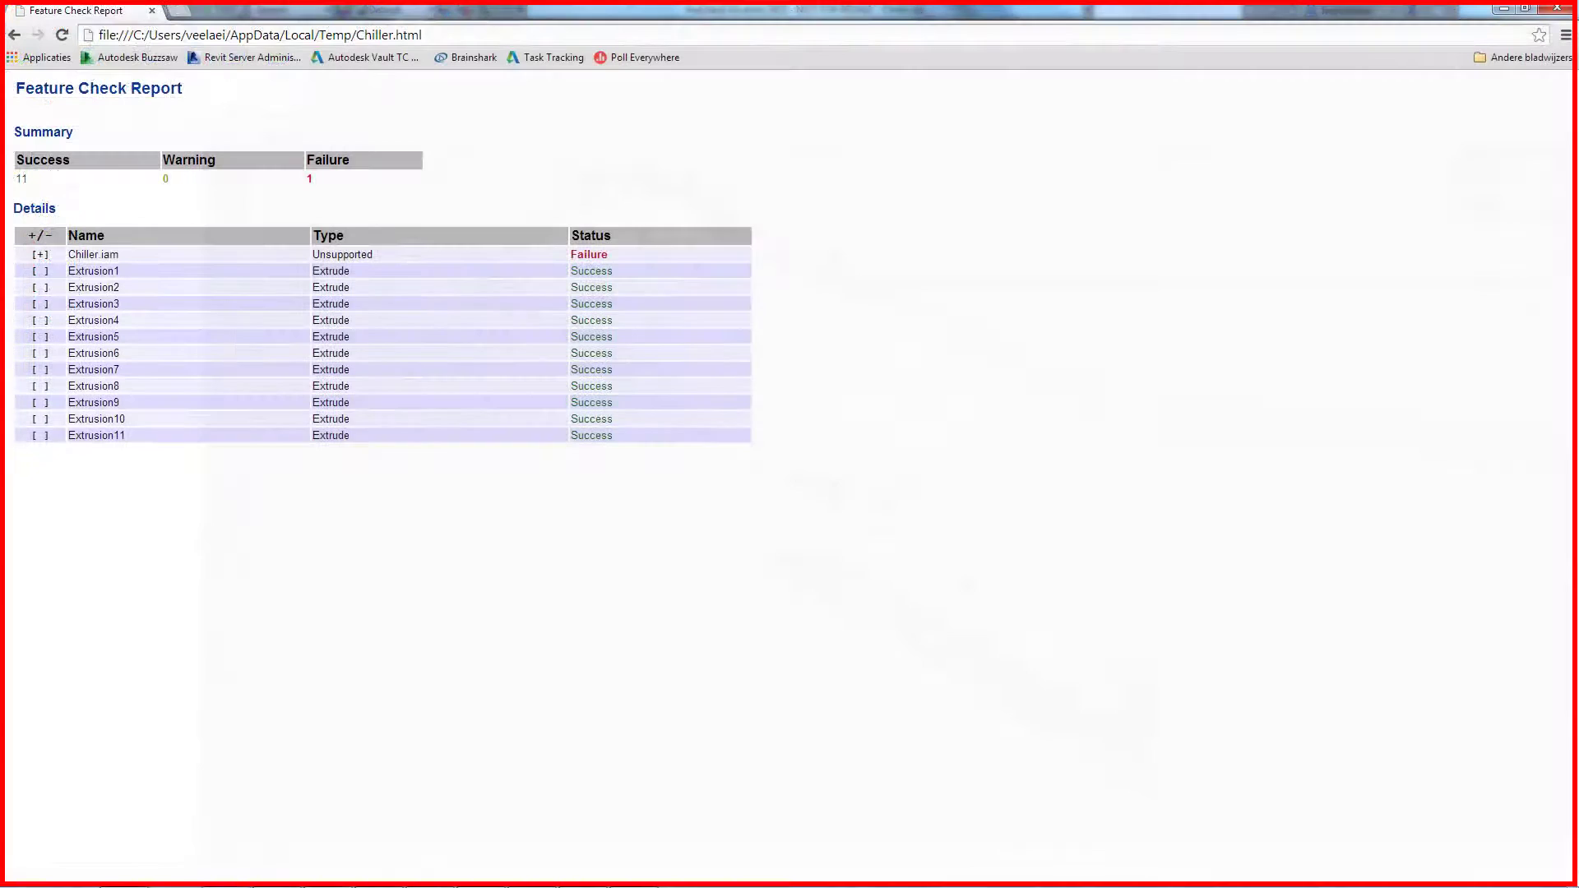
click(39, 255)
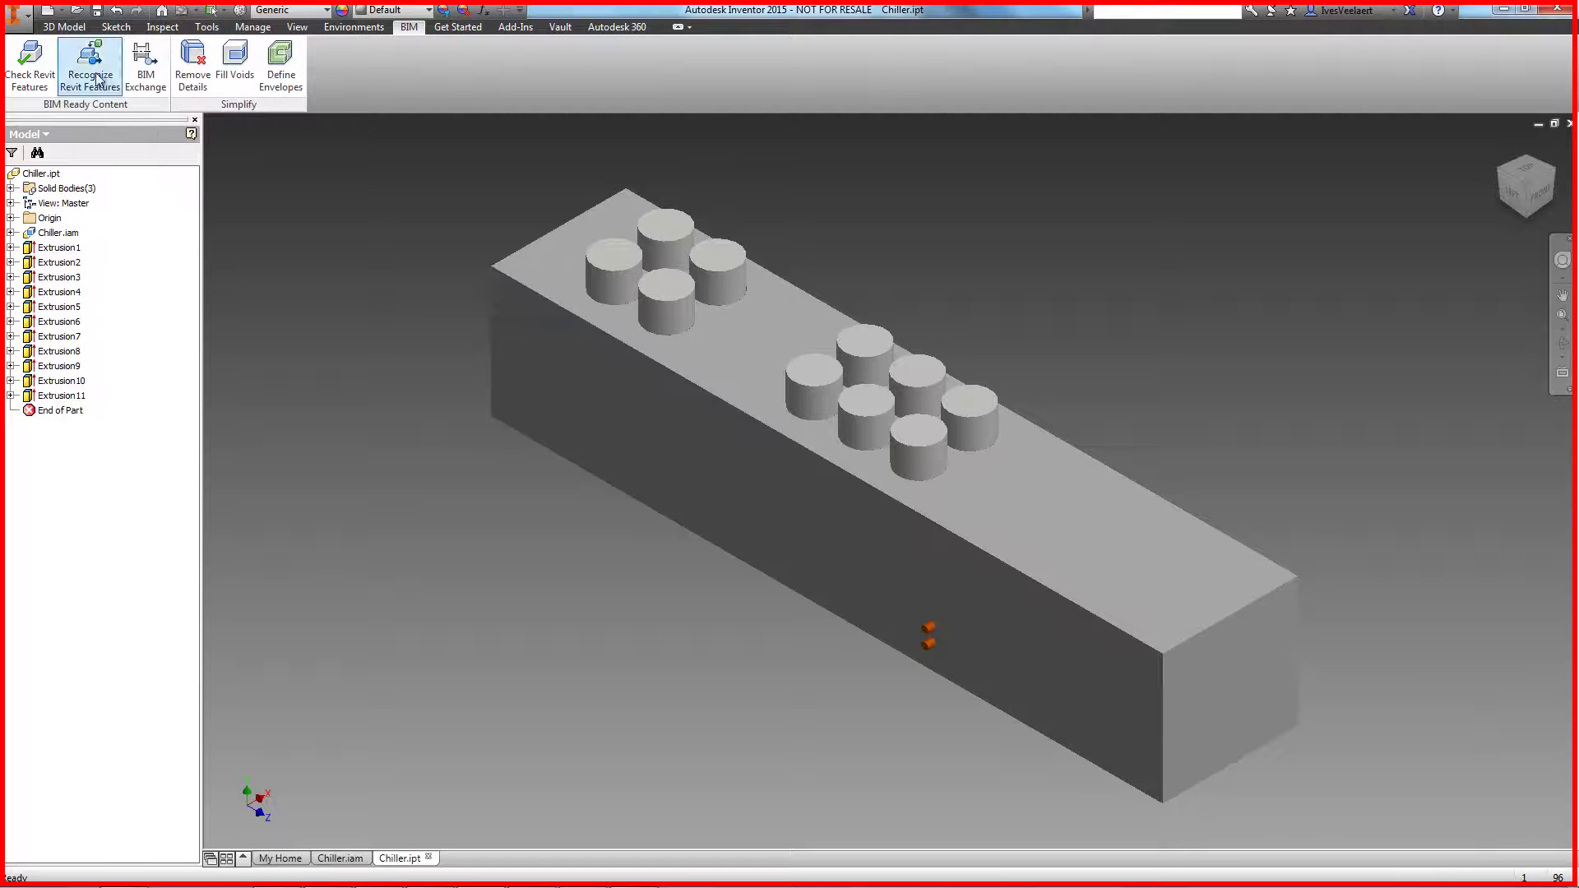
- Recognize both orange pipe solids as Revit sweeps Sweep1 and Sweep2, then finish recognition
click(90, 66)
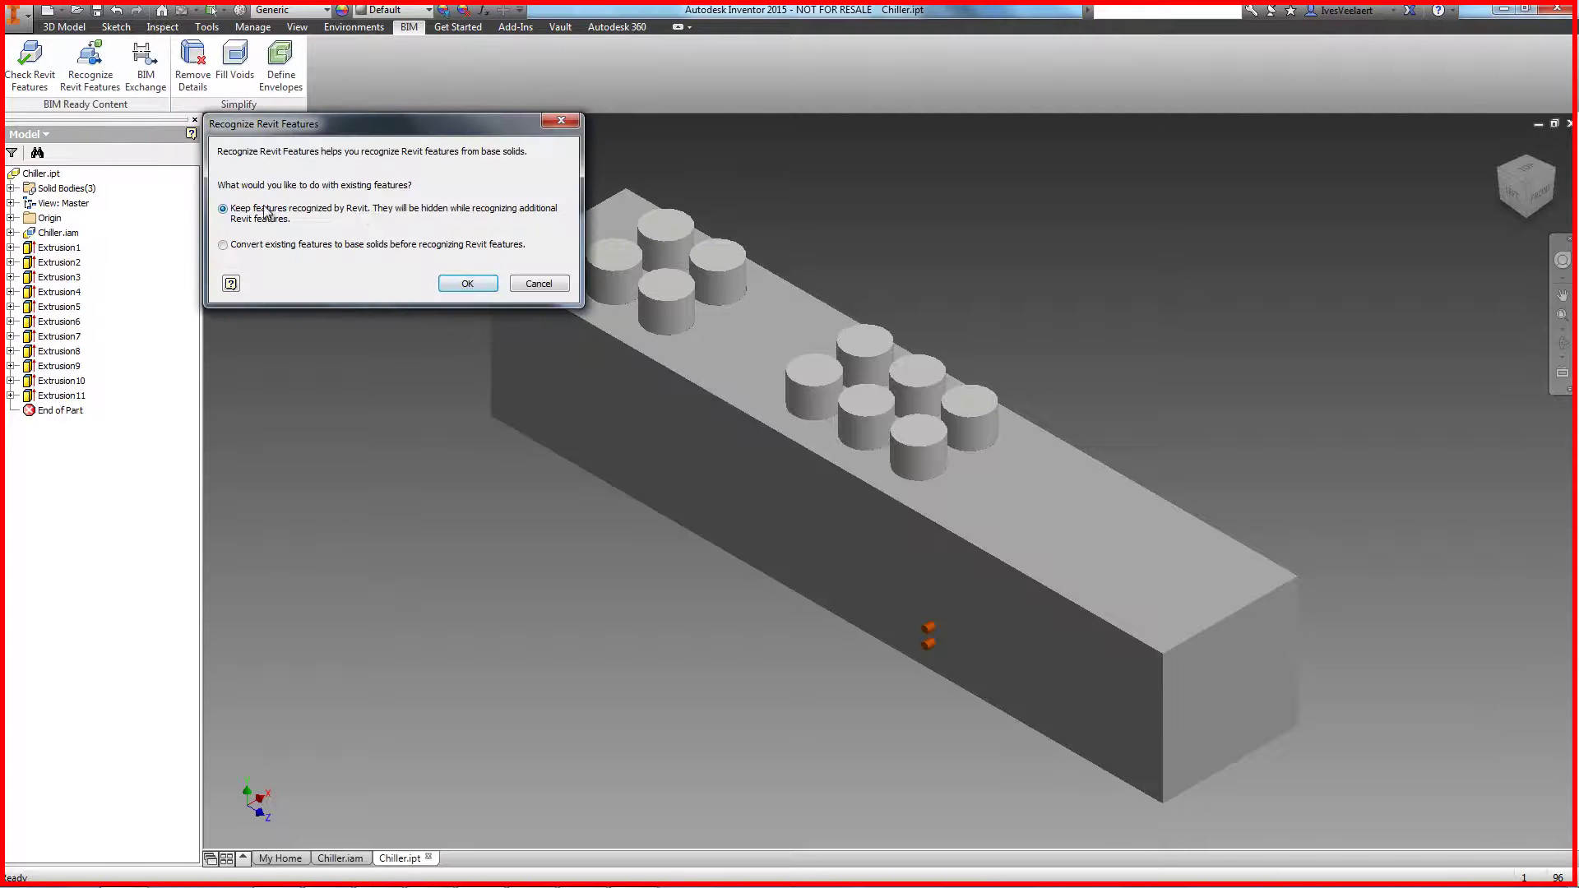
click(461, 283)
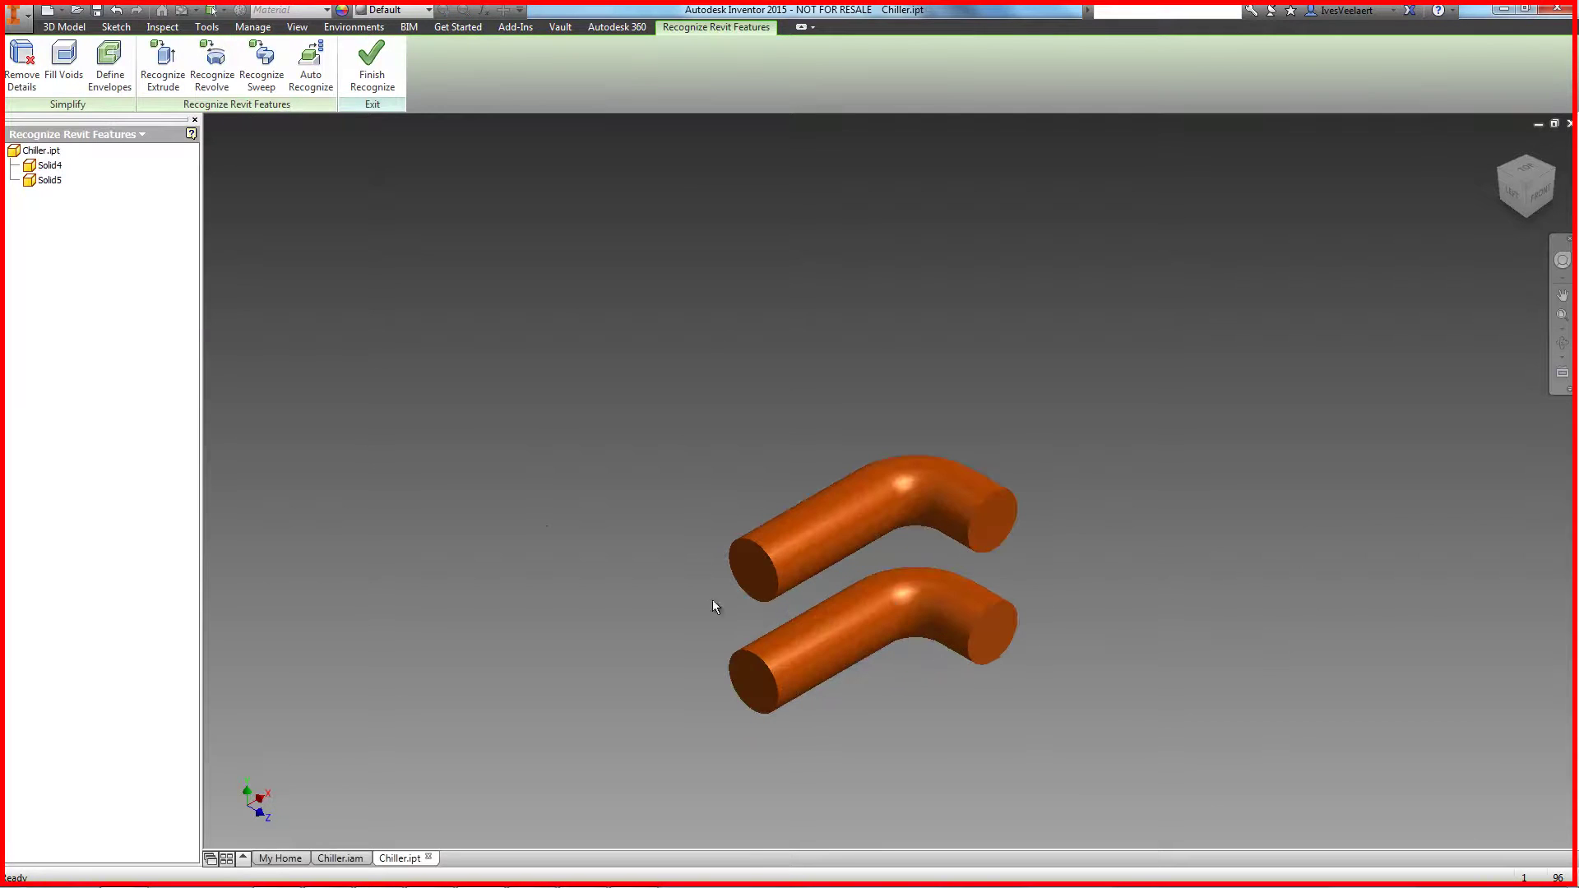
click(262, 65)
click(1026, 492)
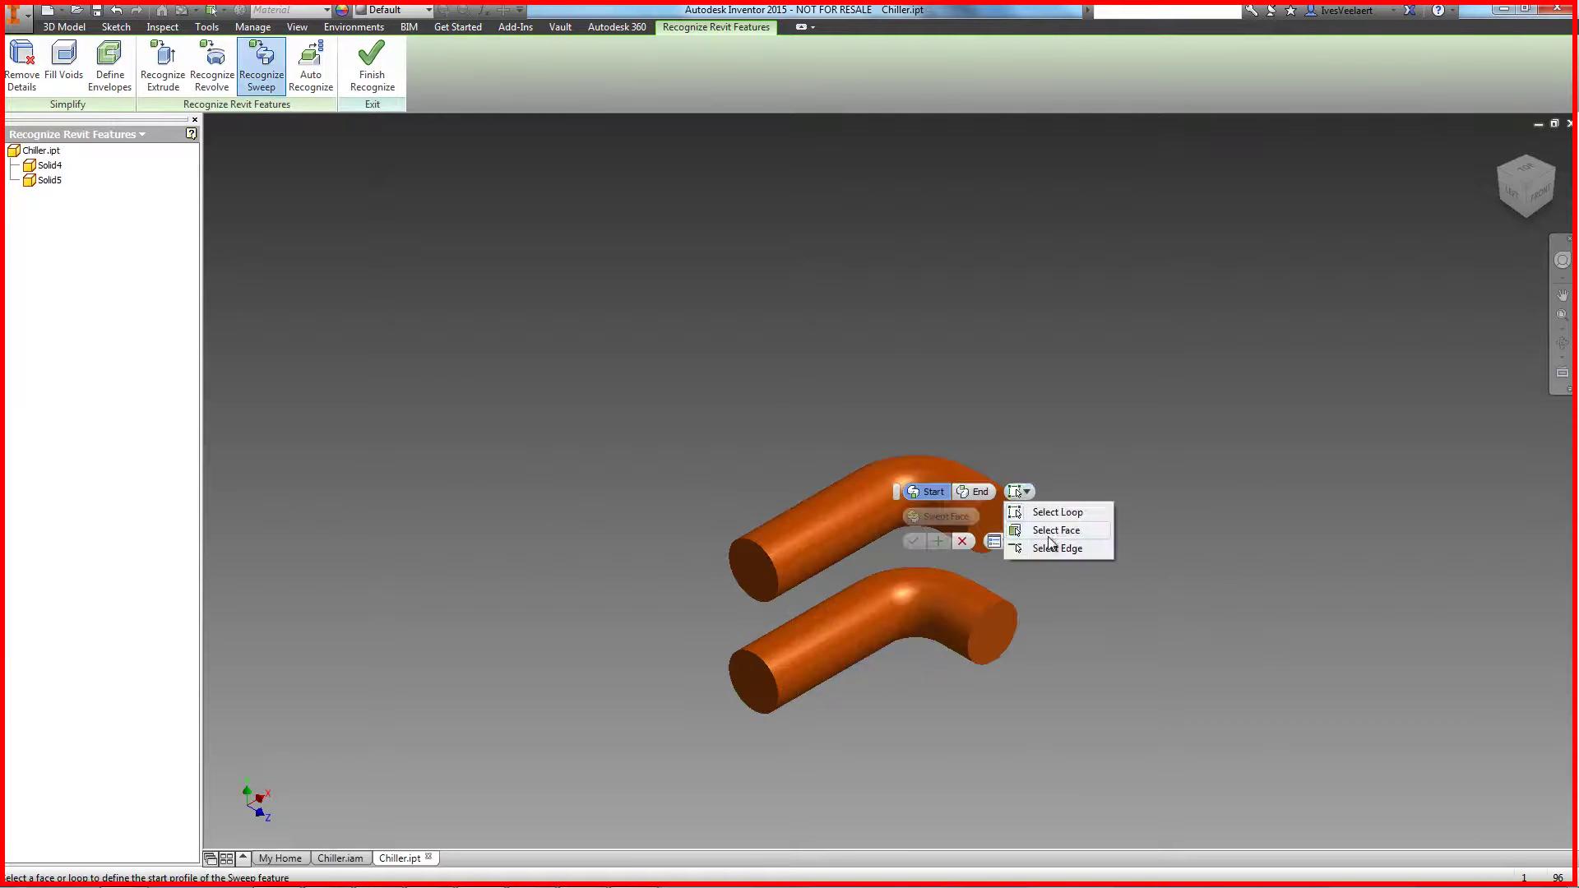
click(1052, 543)
click(987, 522)
click(937, 540)
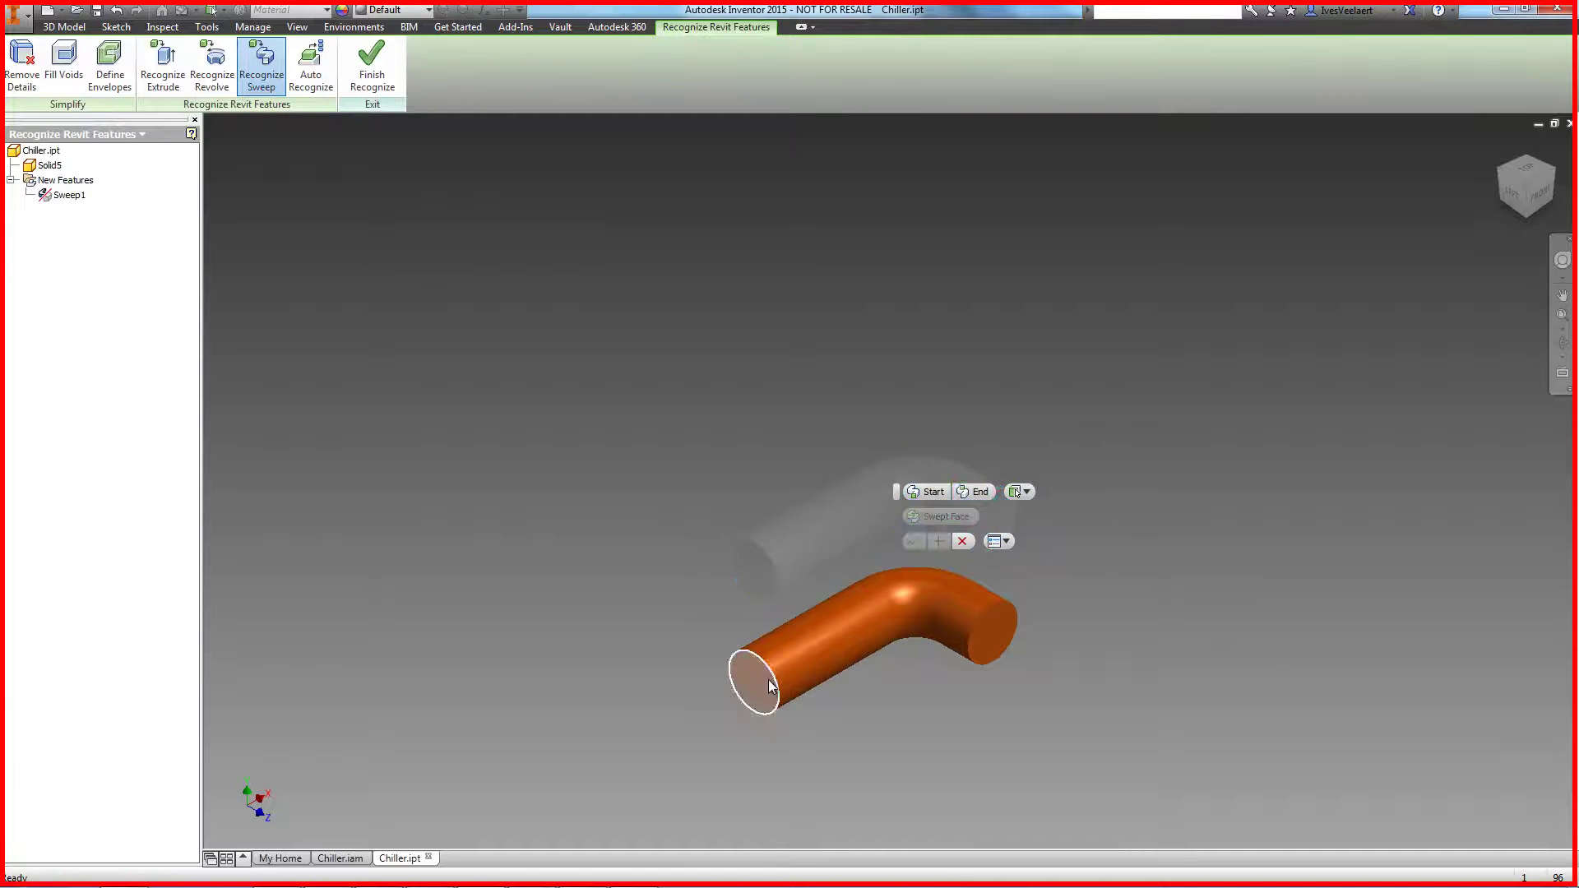
click(914, 540)
click(915, 557)
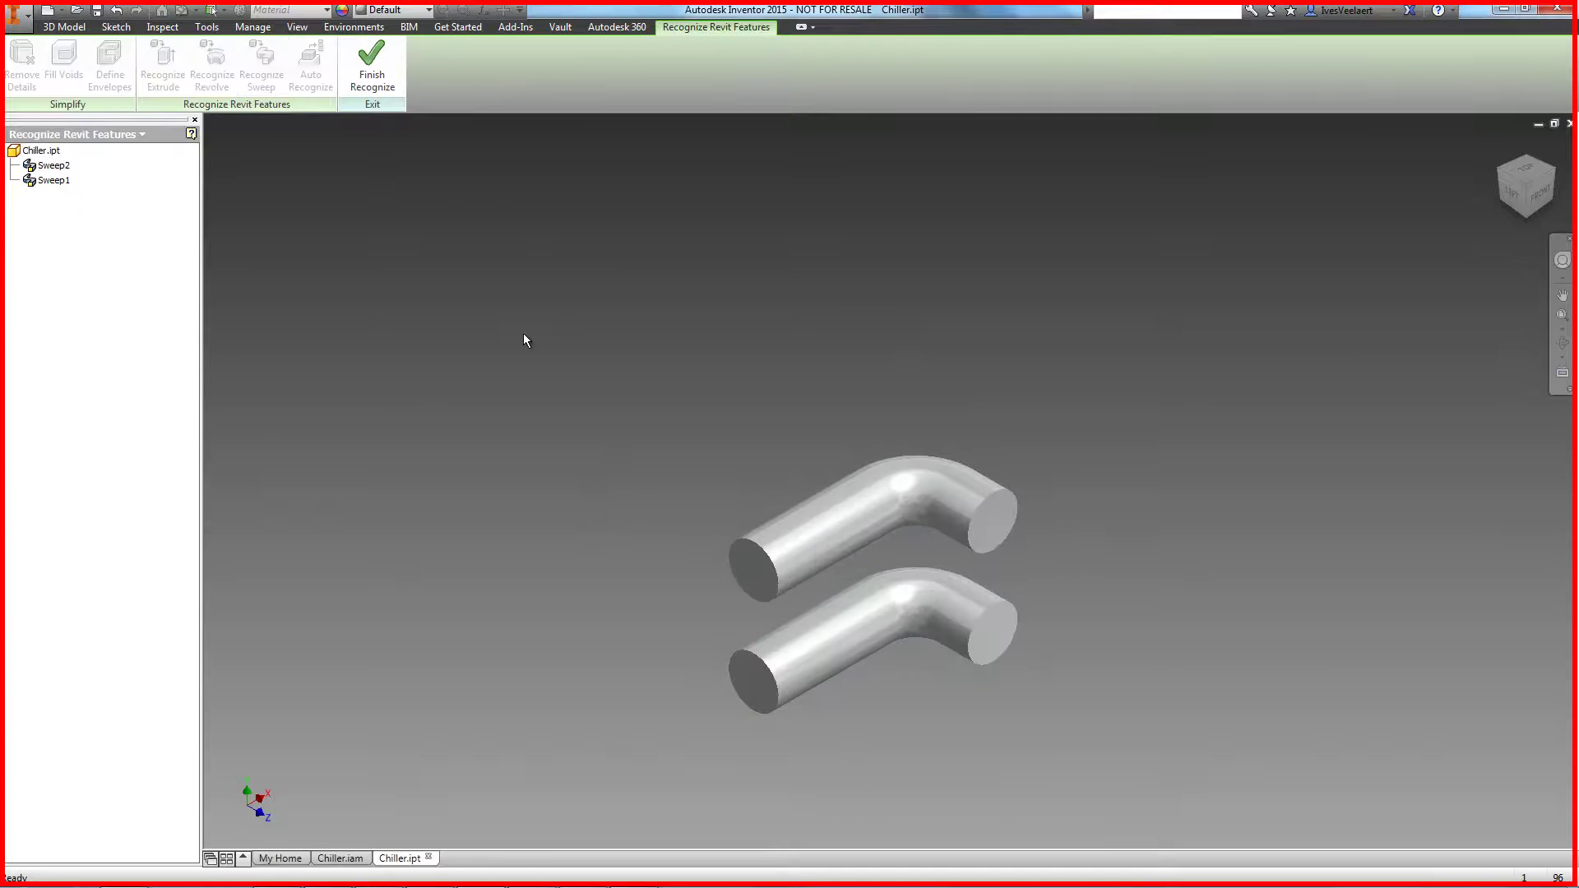
click(372, 70)
- Sketch a small rectangle around the pipes on the box's side face
key(F6)
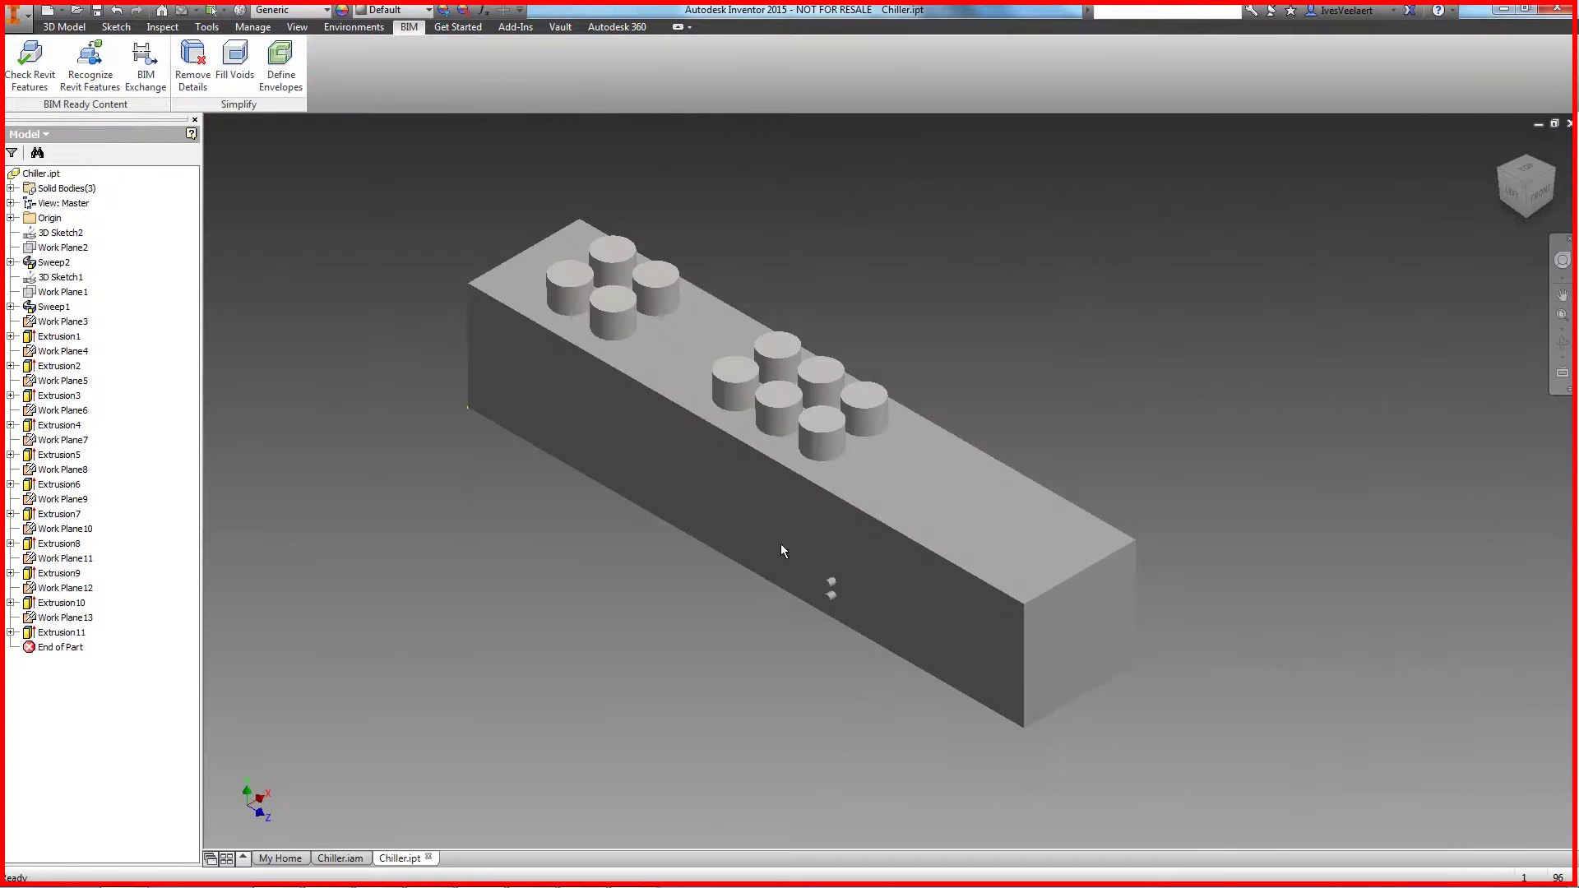
key(e)
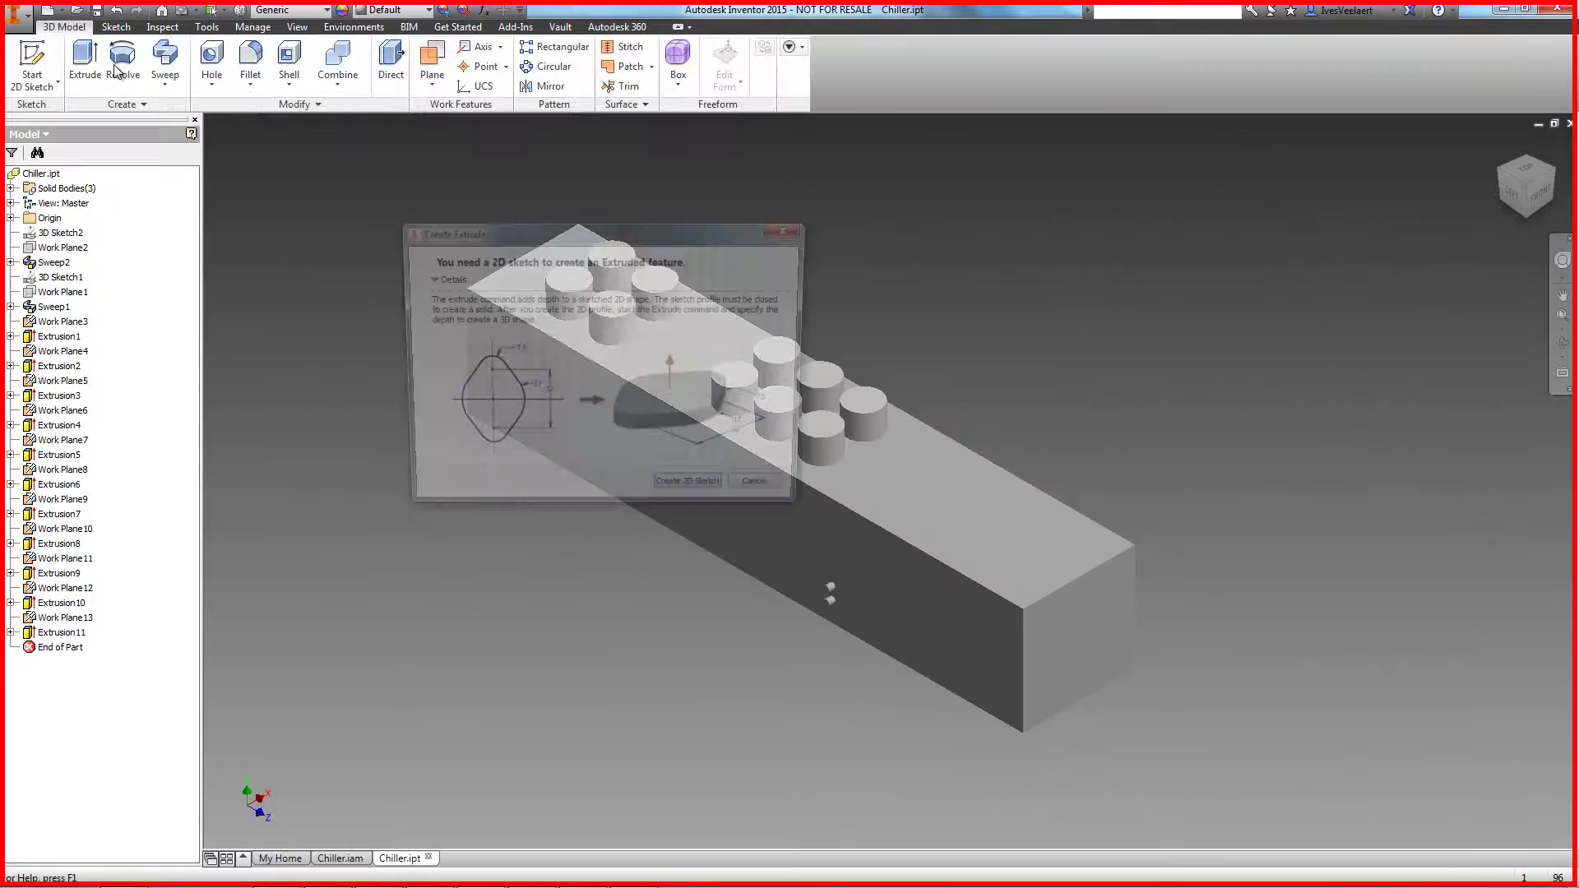
click(695, 499)
click(845, 563)
key(r)
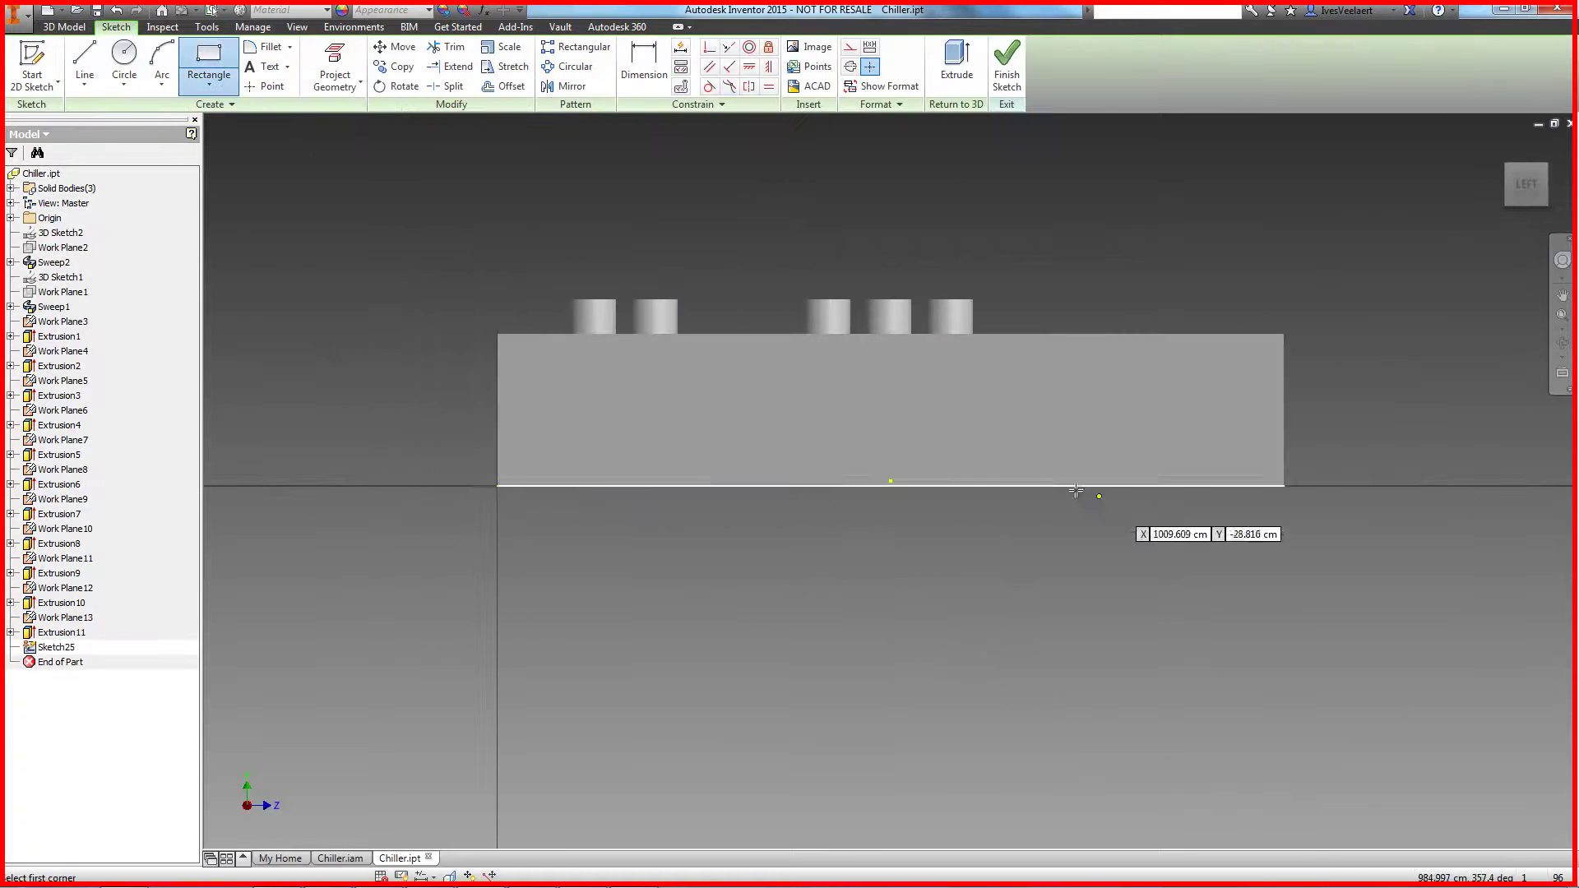
click(1006, 432)
click(1042, 476)
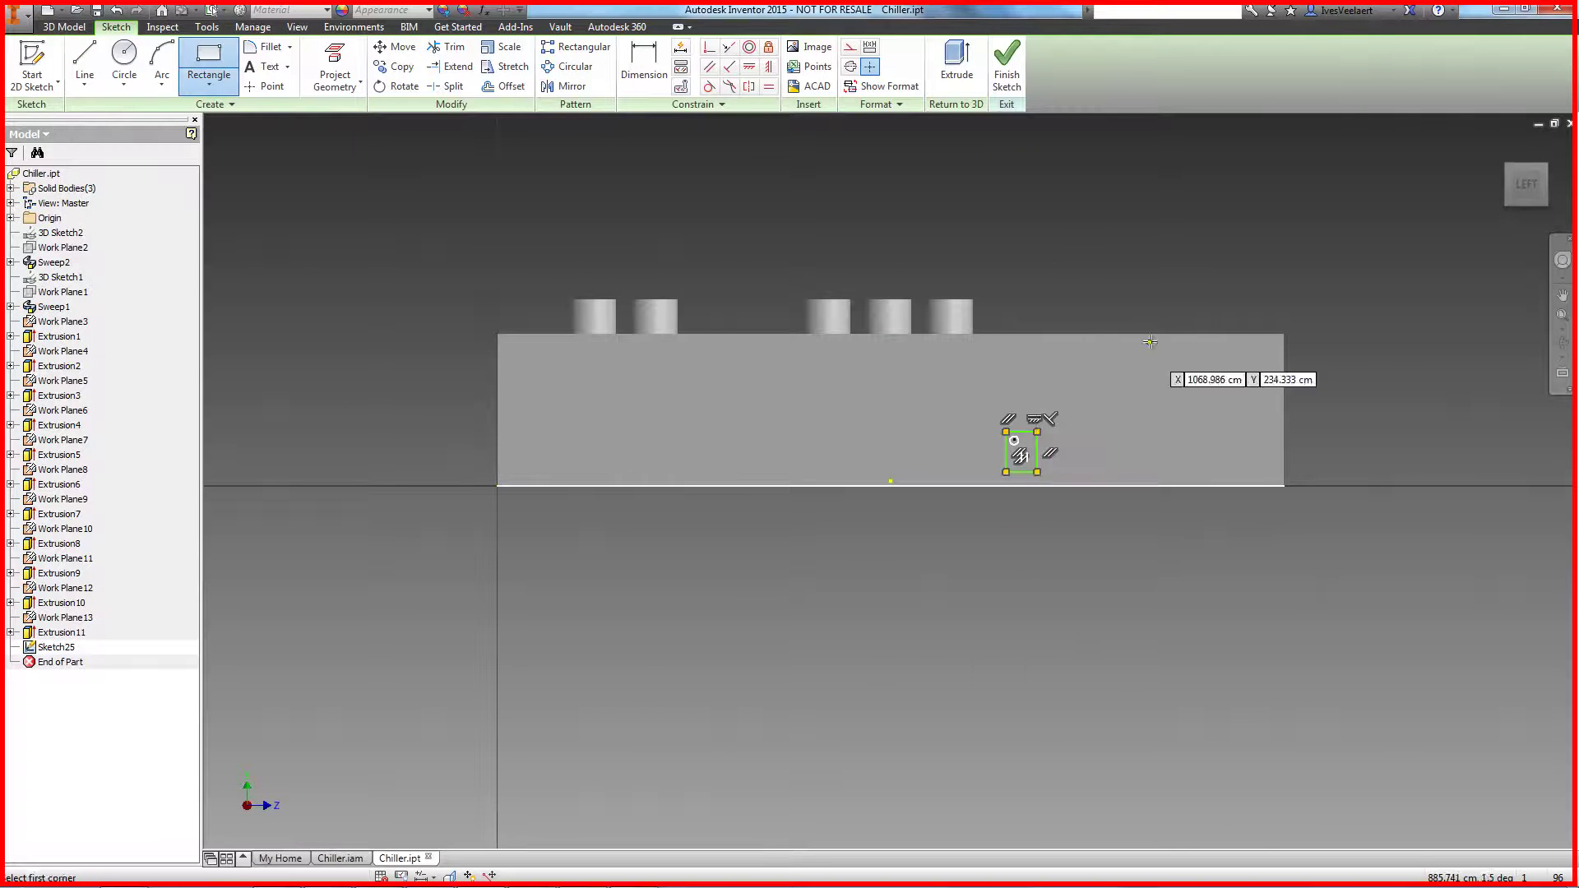
click(1007, 66)
- Extrude the sketched rectangle 135.700 cm into the box as Extrusion23
click(71, 64)
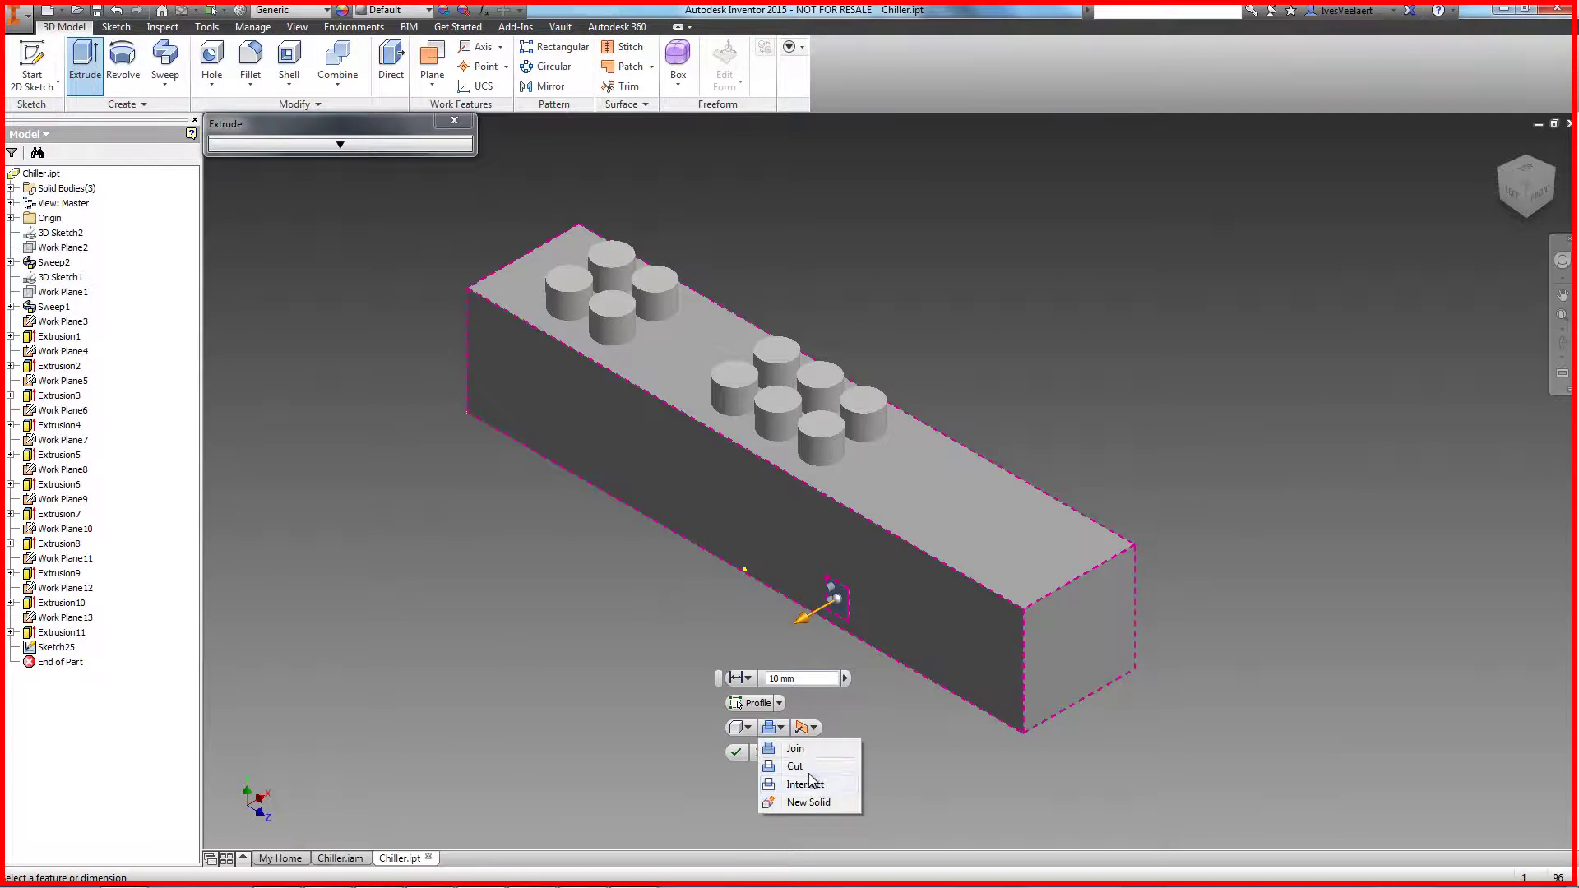
click(781, 728)
click(789, 748)
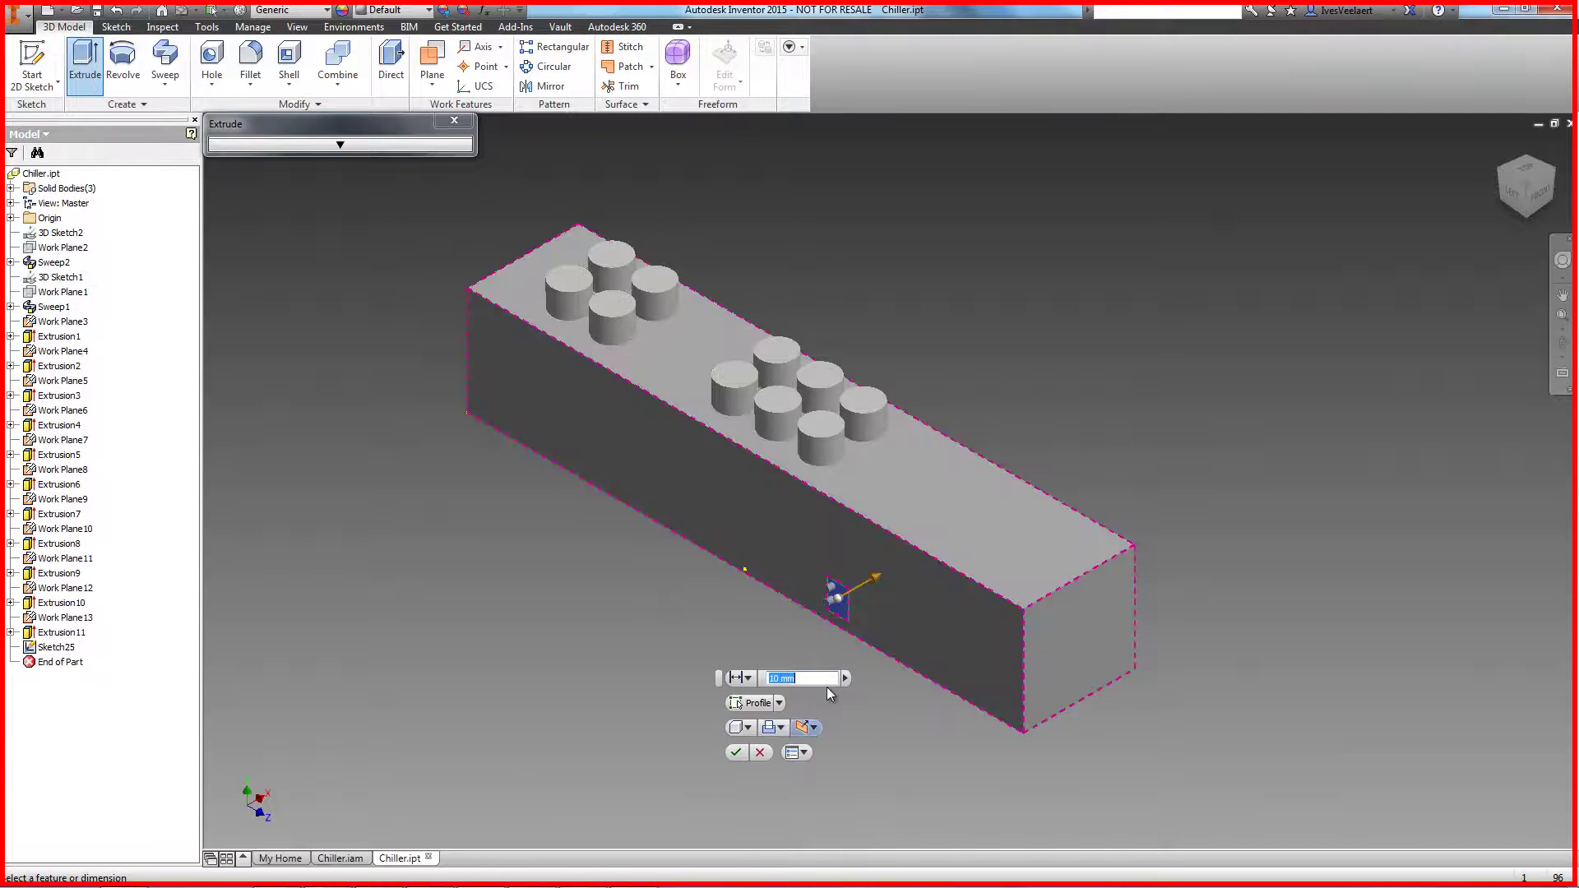
drag(873, 583, 938, 566)
click(349, 146)
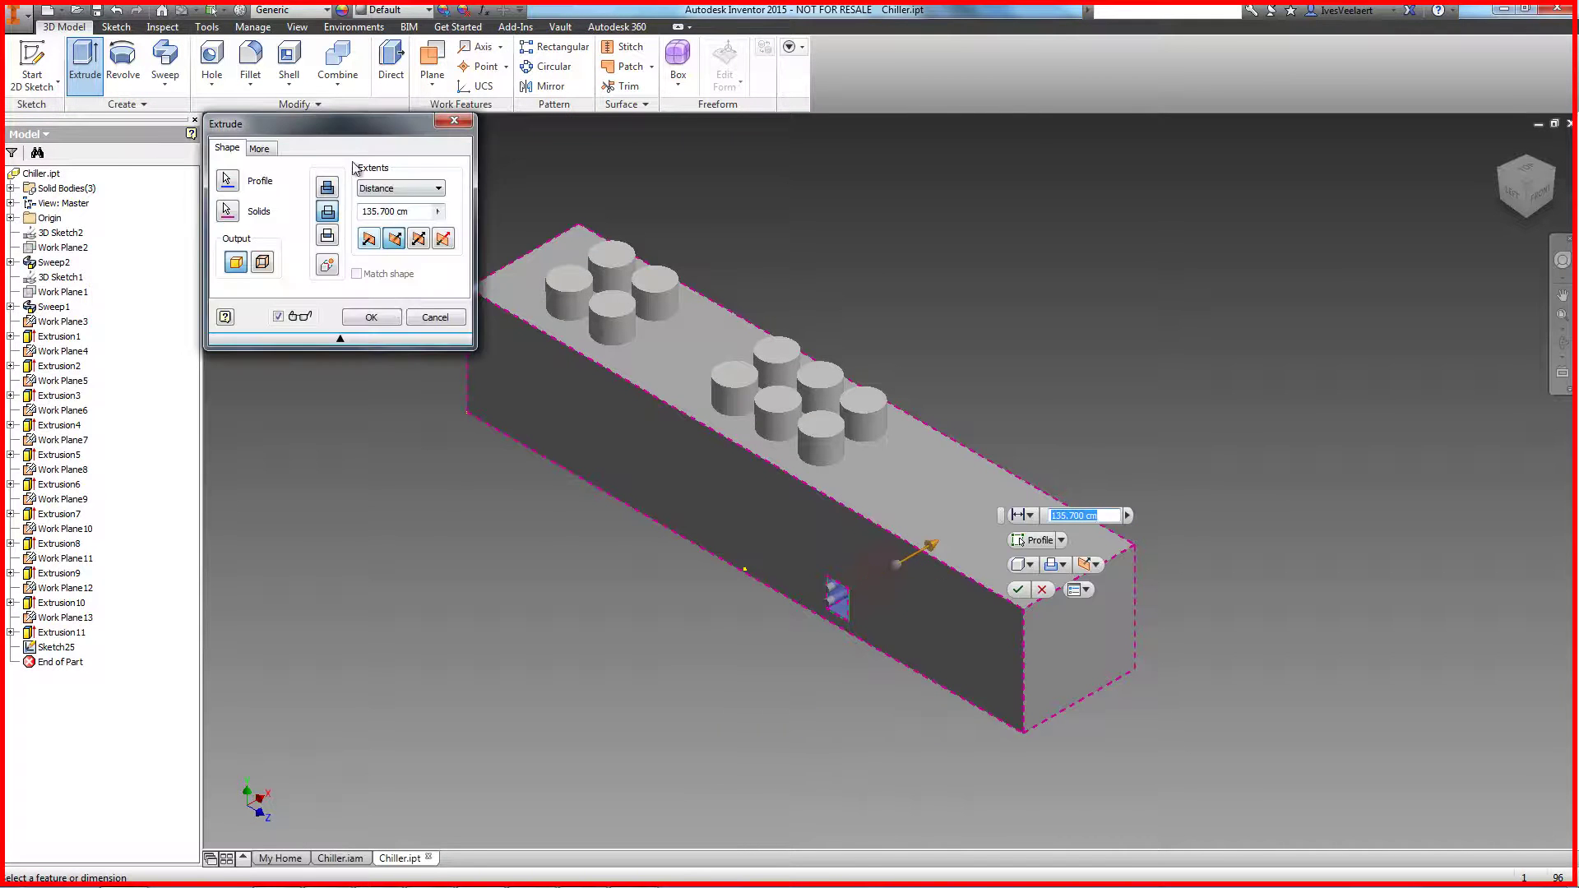
click(1017, 590)
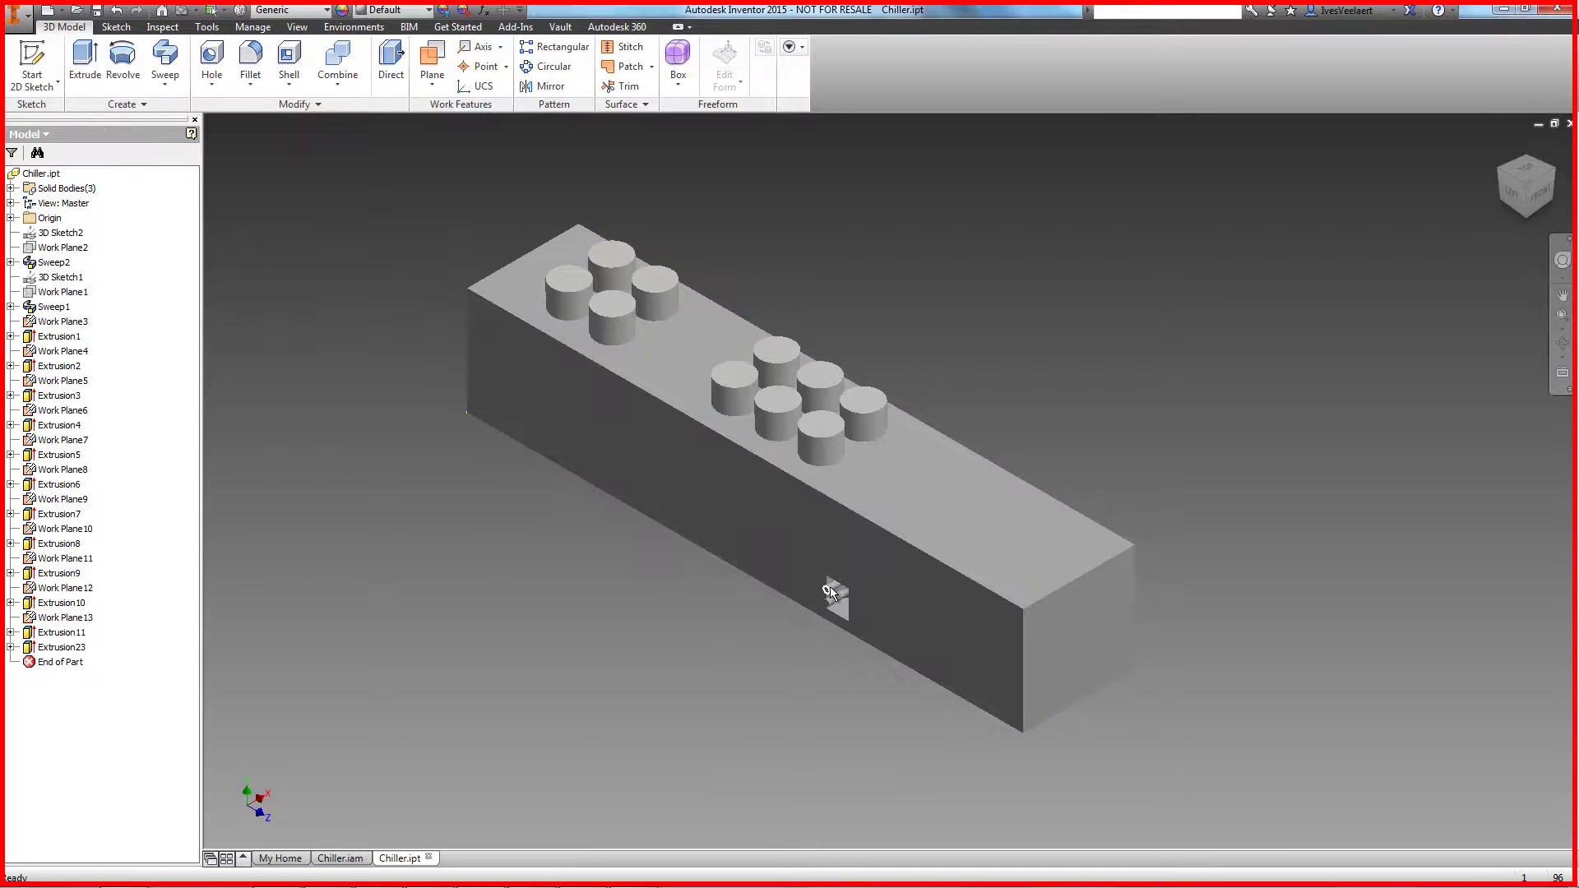
click(830, 591)
scroll(925, 485, down, 6)
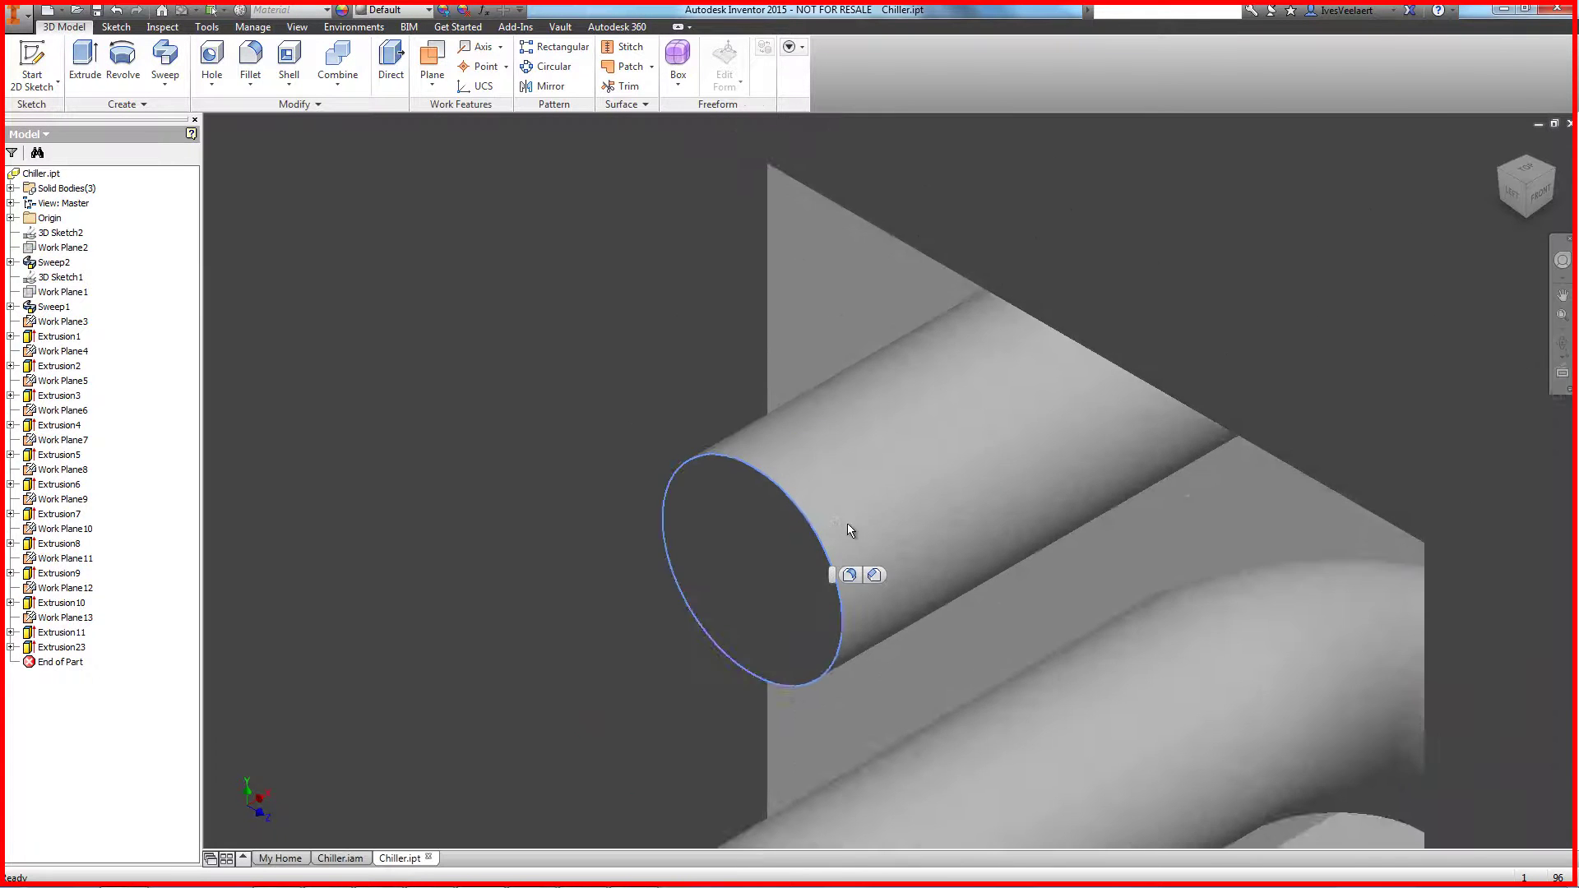
- Apply an orange appearance to both pipe bodies, then return to the home isometric view
scroll(851, 524, up, 3)
shift+middle_drag(777, 540, 1151, 528)
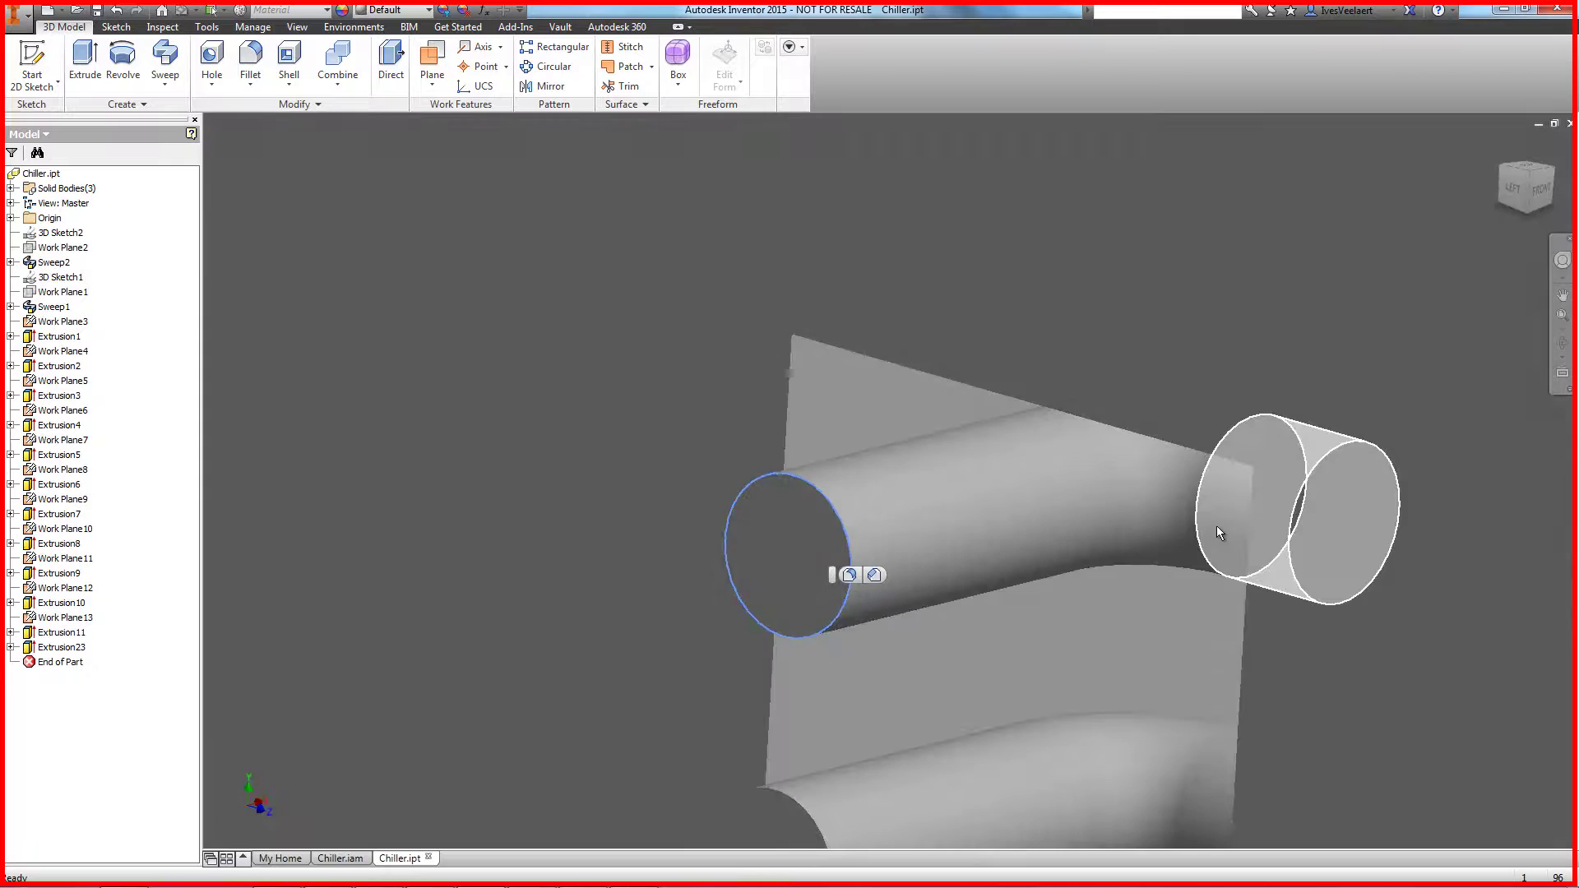
click(1216, 531)
ctrl+click(1044, 529)
ctrl+click(1061, 760)
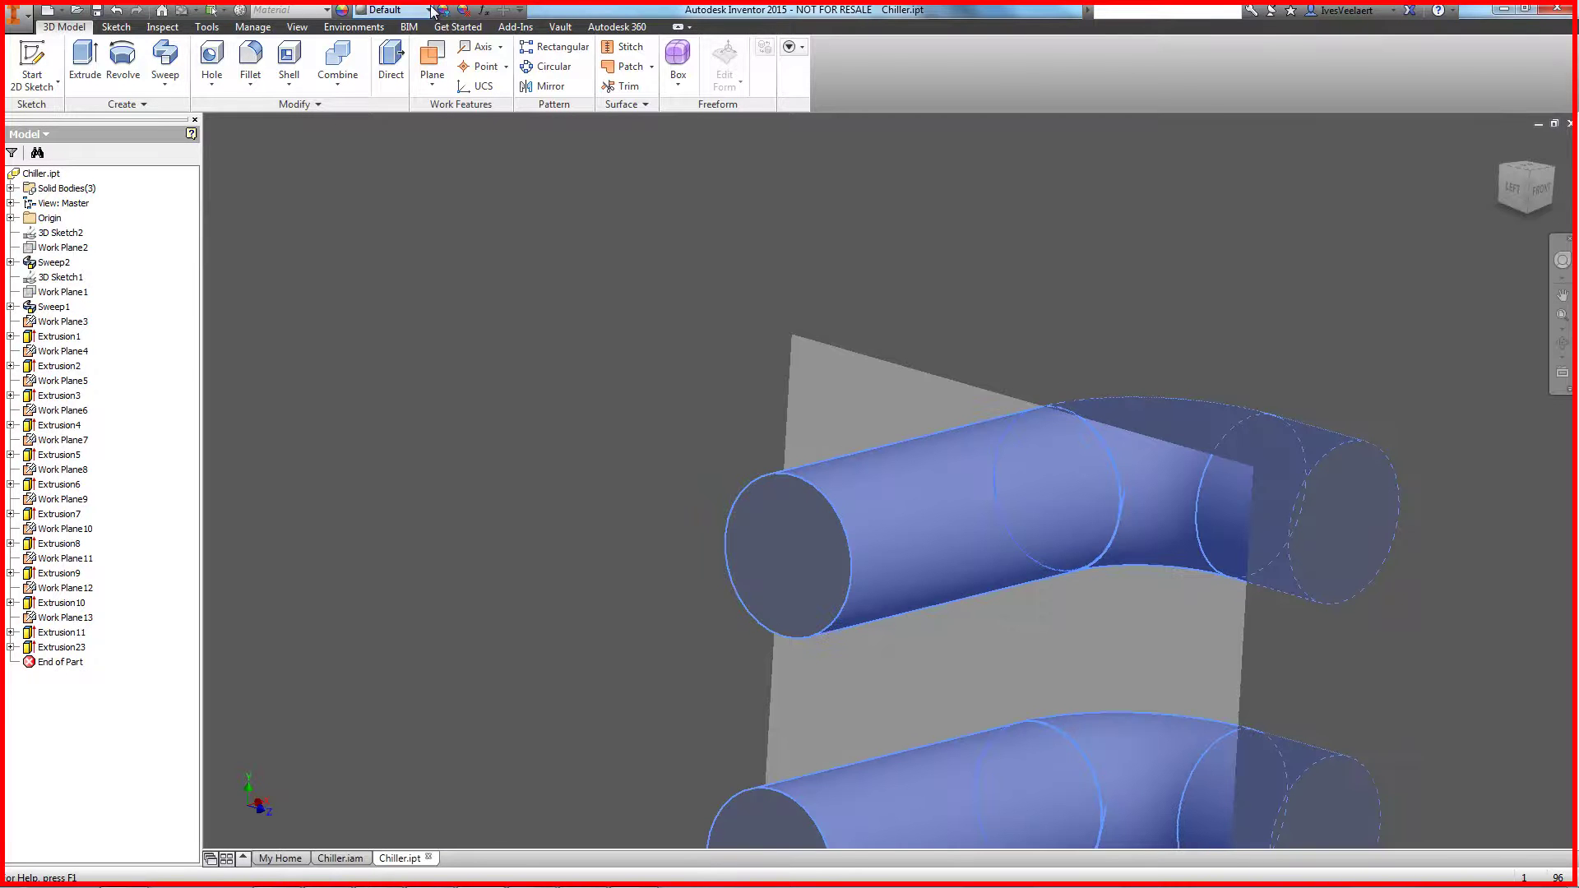
click(429, 10)
scroll(433, 329, down, 2)
click(433, 537)
scroll(797, 448, up, 5)
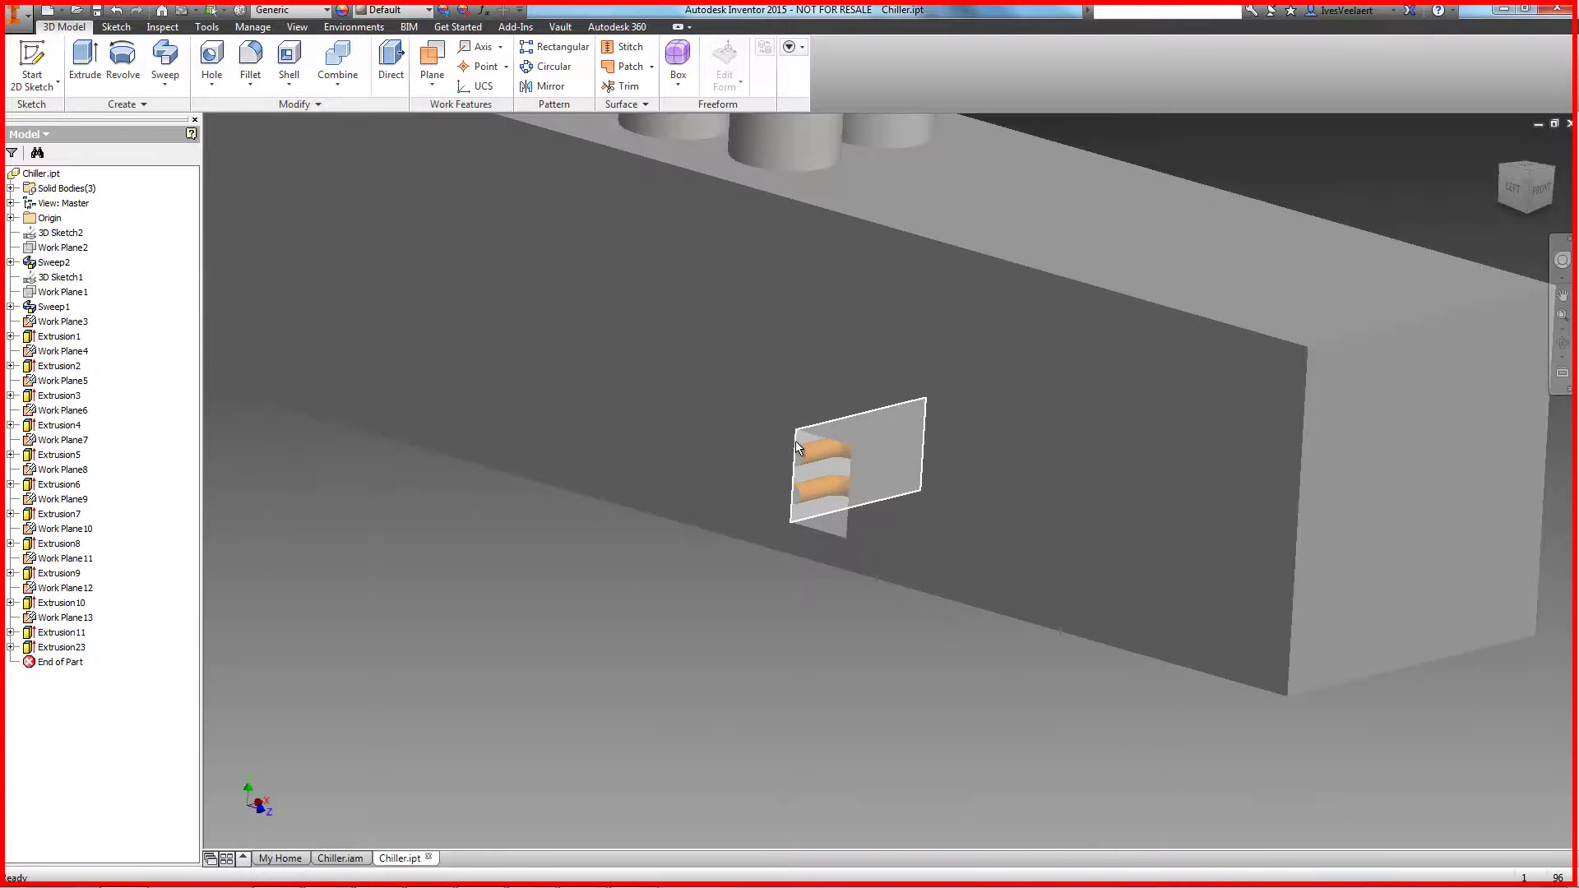
scroll(797, 448, up, 3)
click(1527, 173)
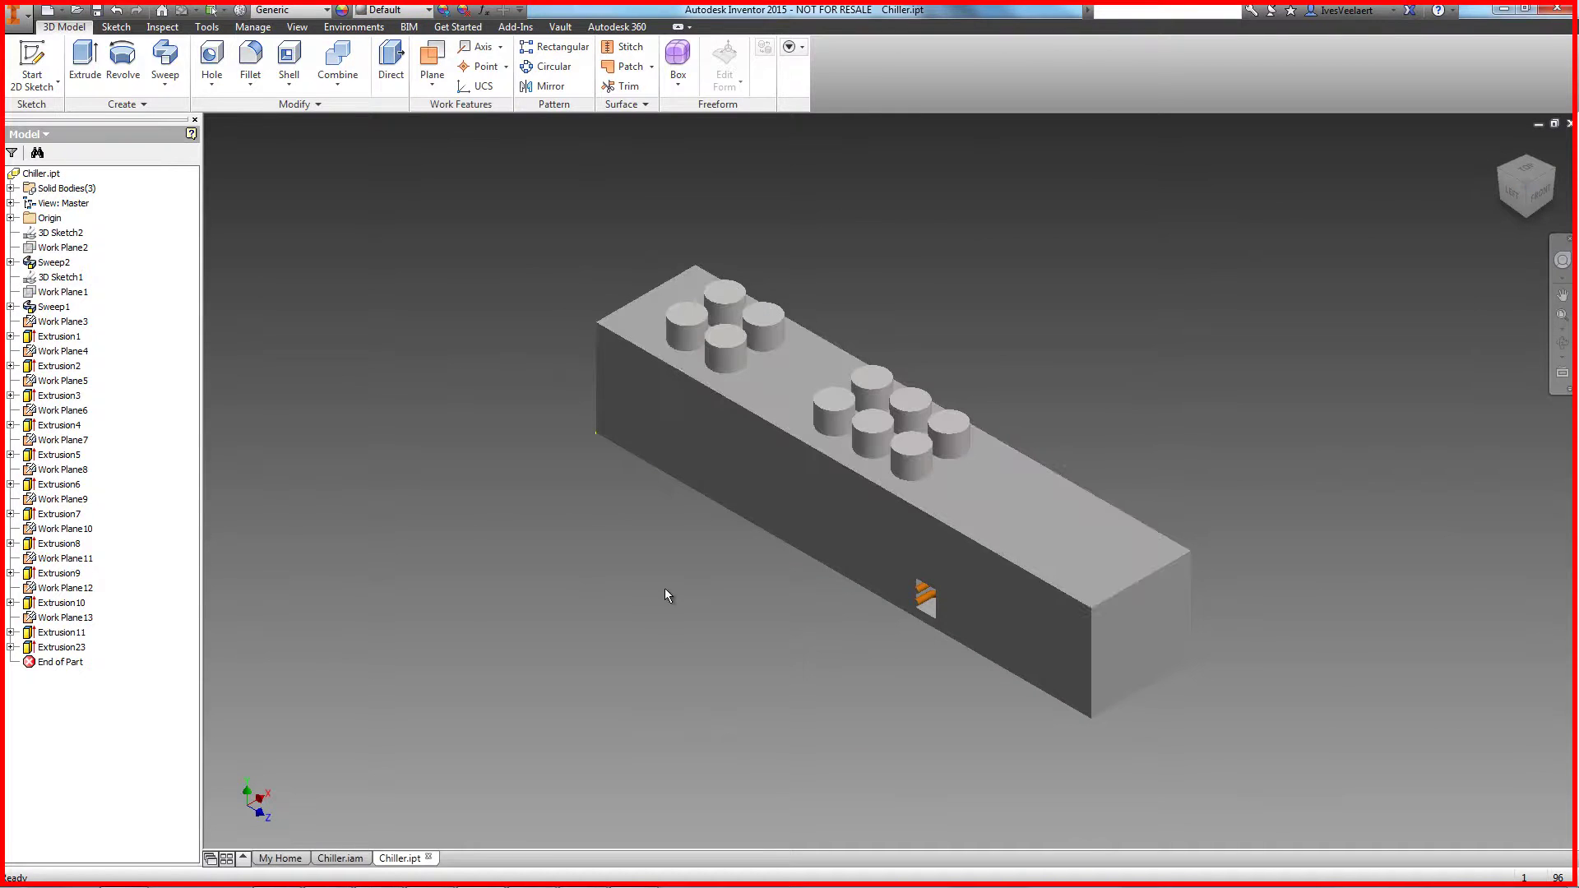
- In BIM Exchange, set the current straight-on view as the model's Front view
click(409, 27)
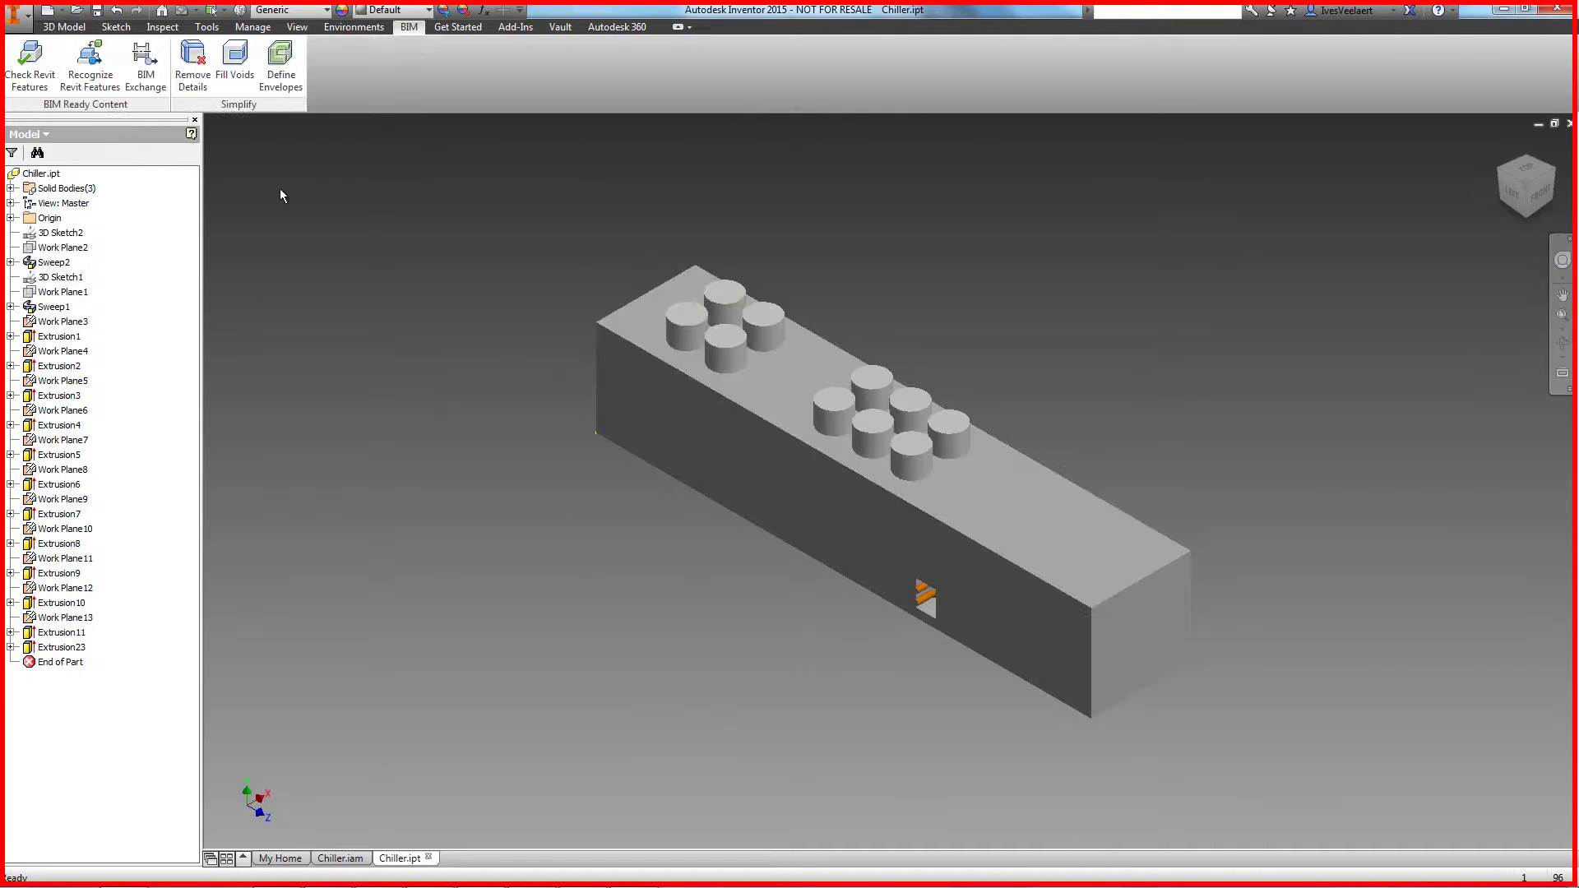
click(145, 61)
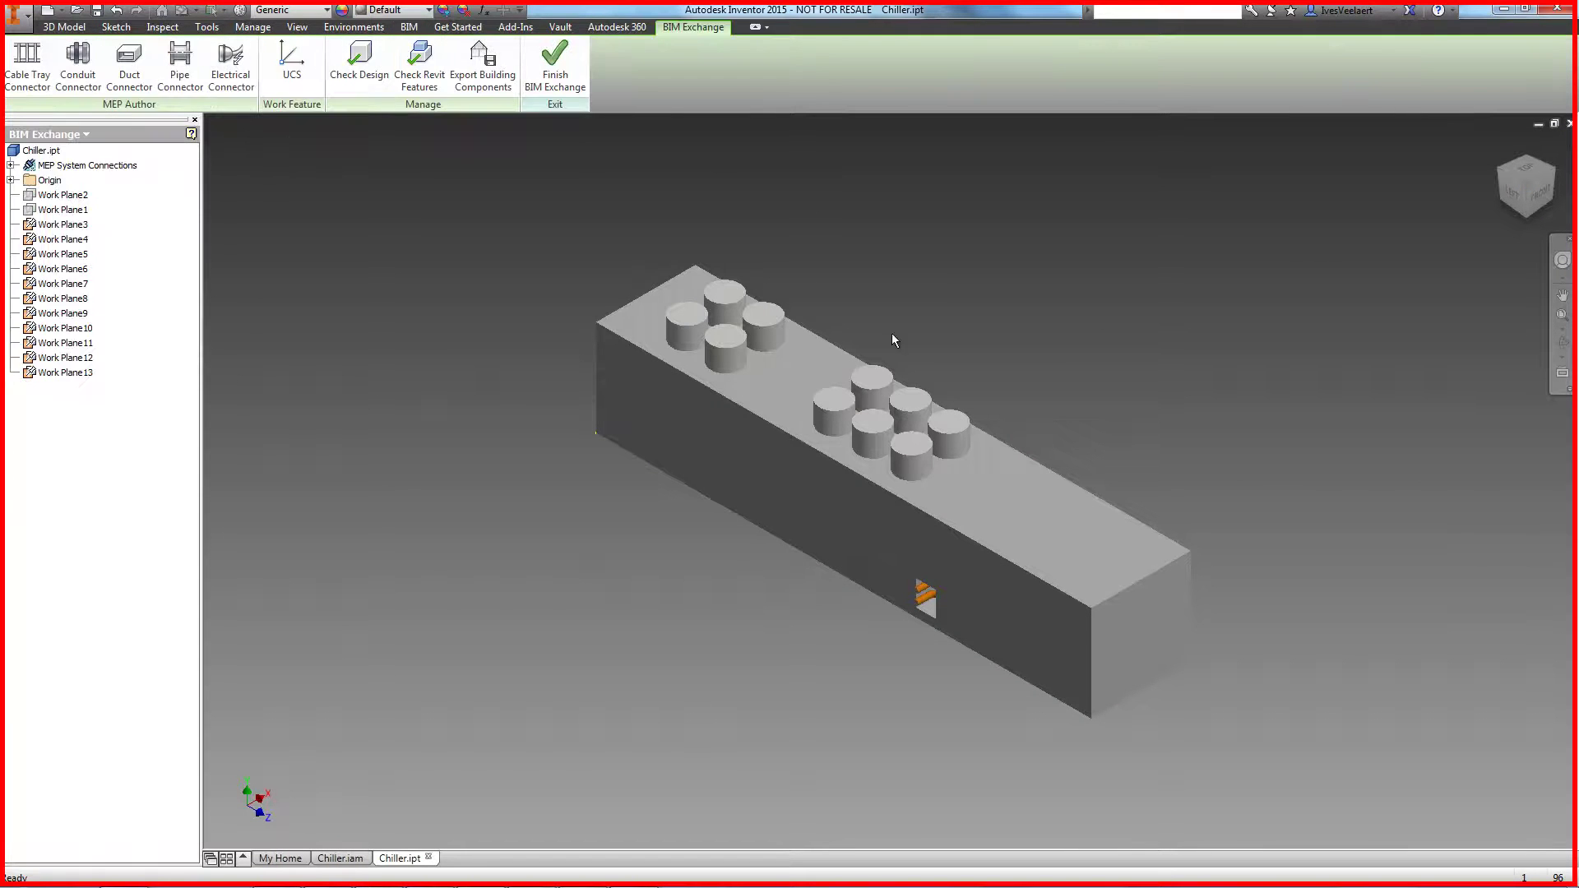
click(1517, 193)
right_click(1536, 179)
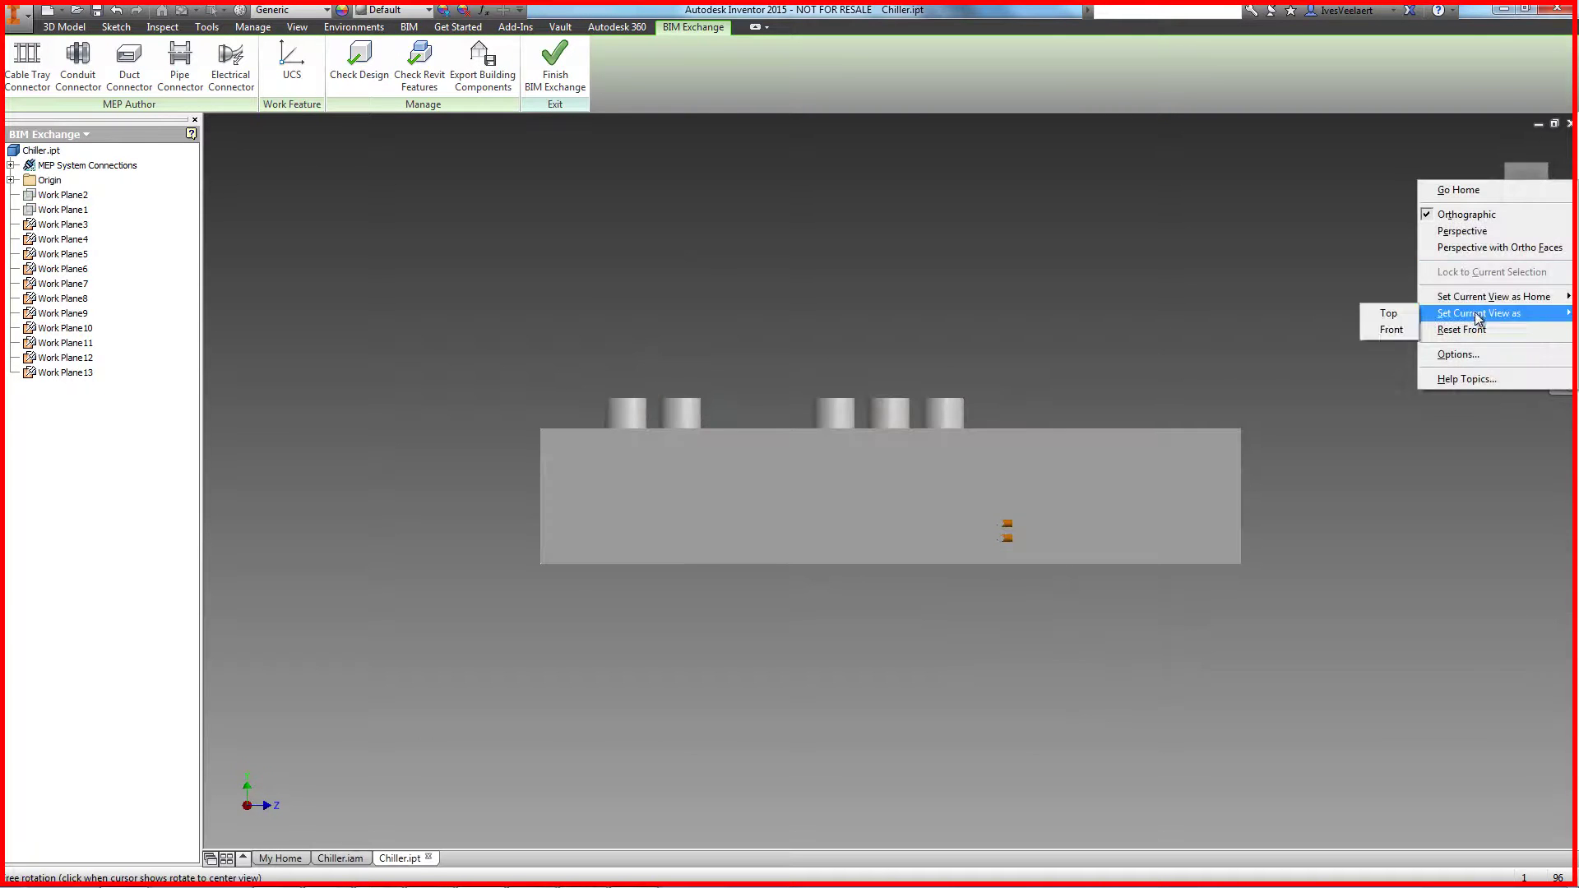
click(1480, 319)
click(1545, 173)
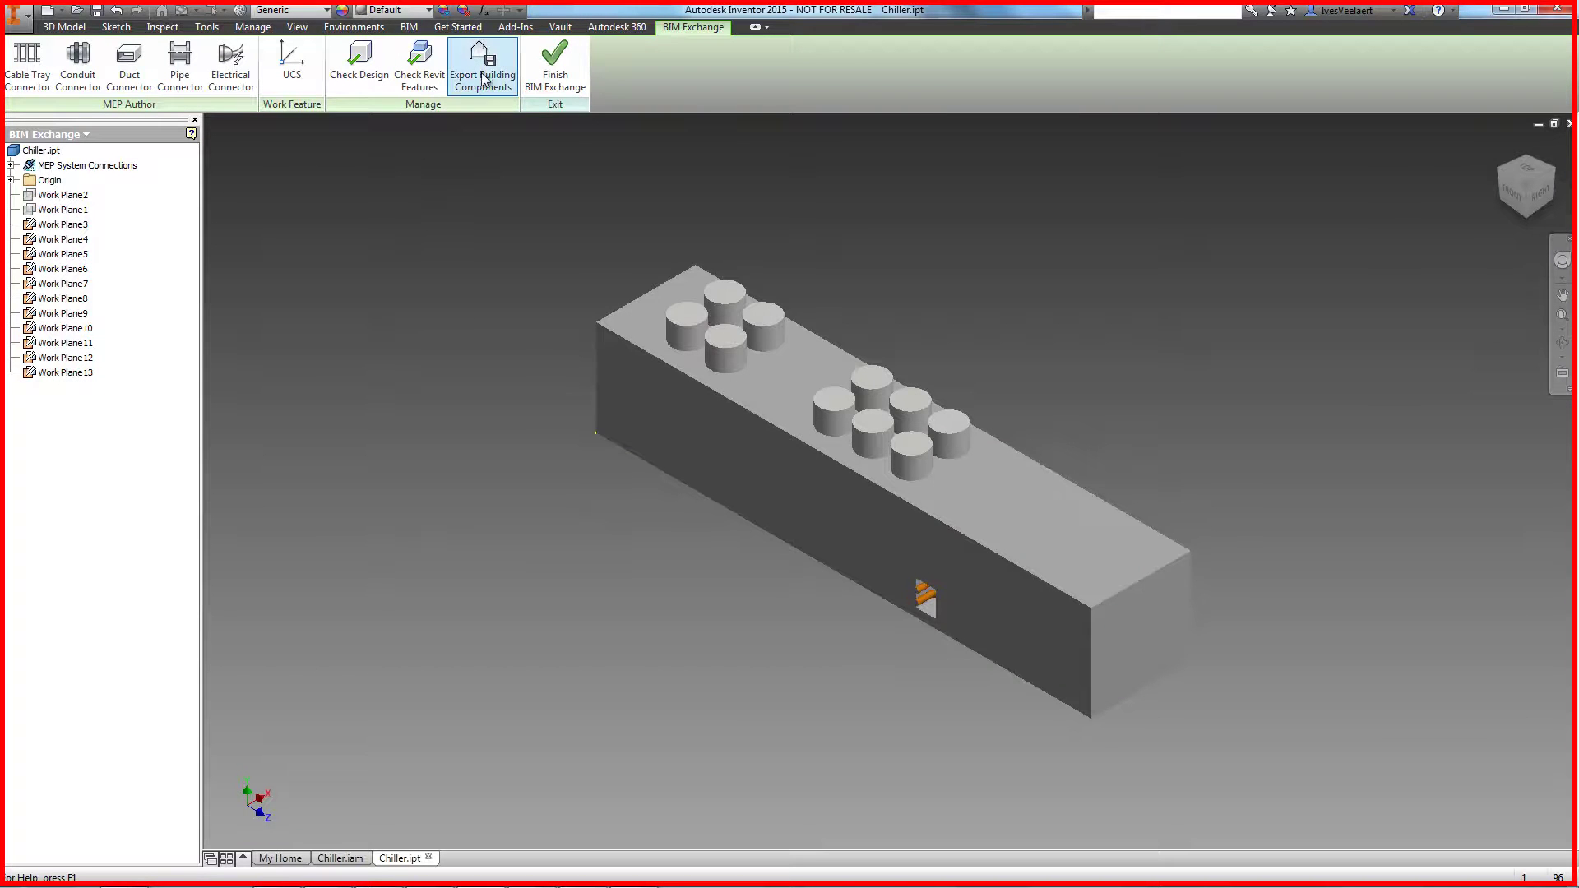
- Add a Hydronic Return pipe connector with flow In on the face by the orange marker
click(180, 64)
click(186, 162)
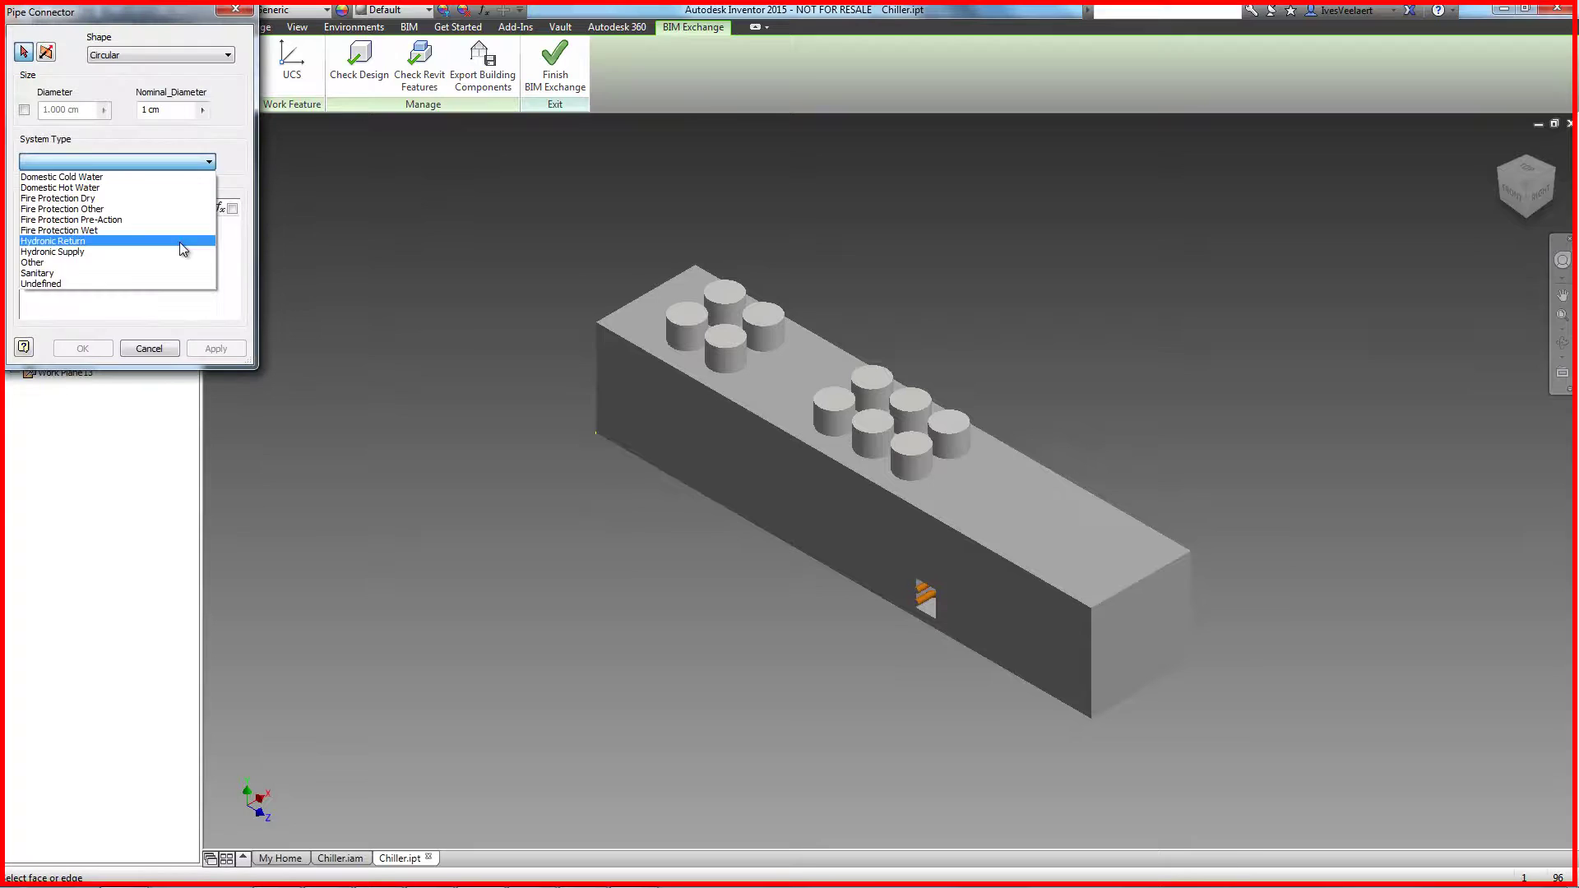
click(179, 242)
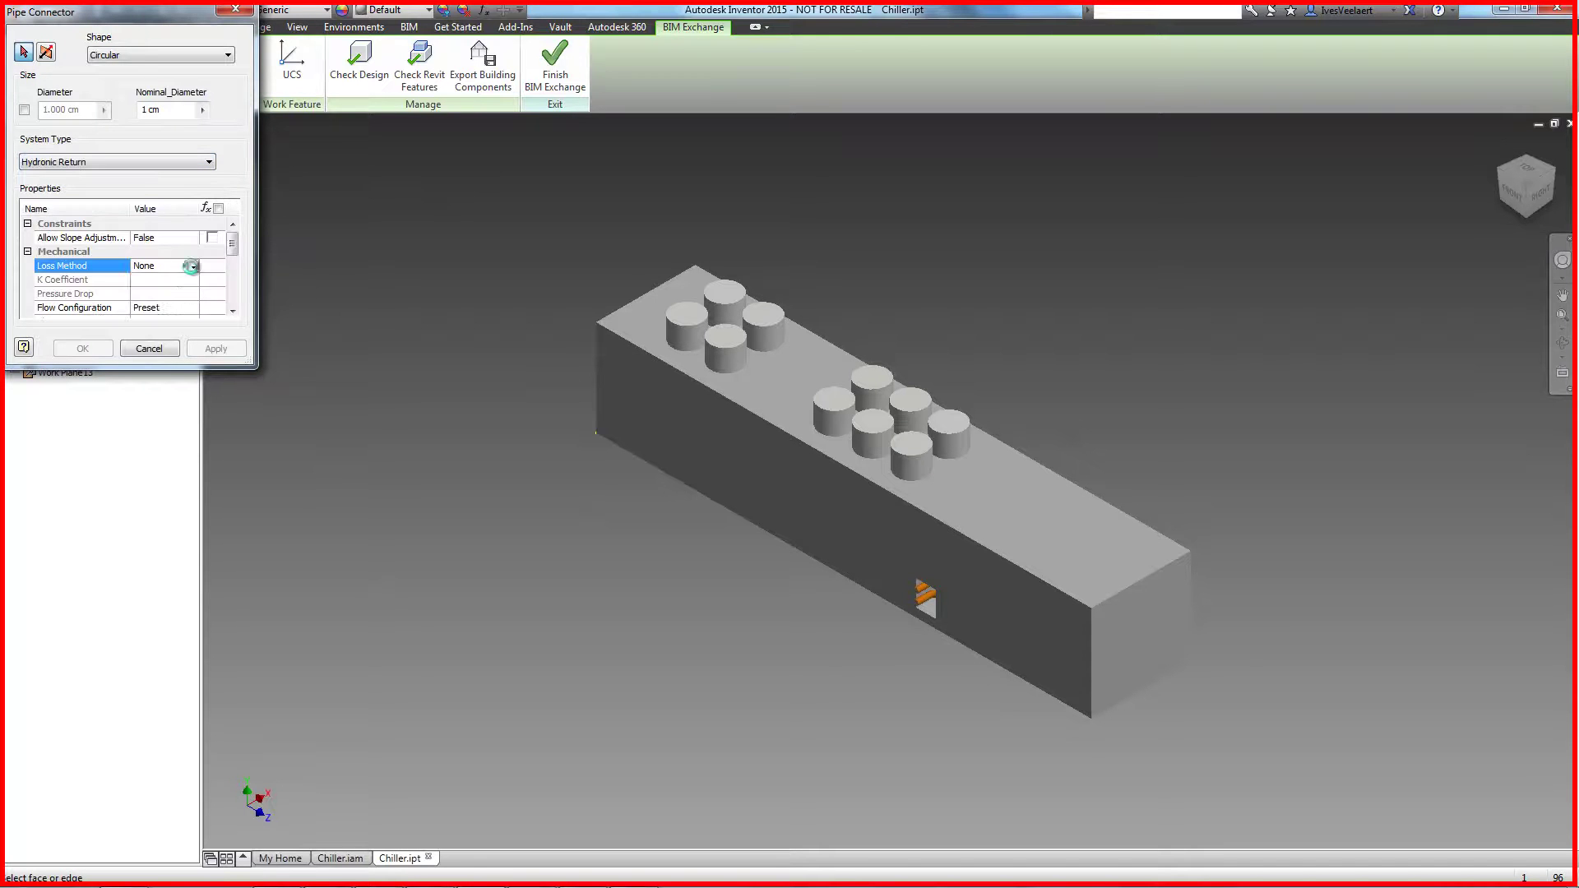
click(188, 307)
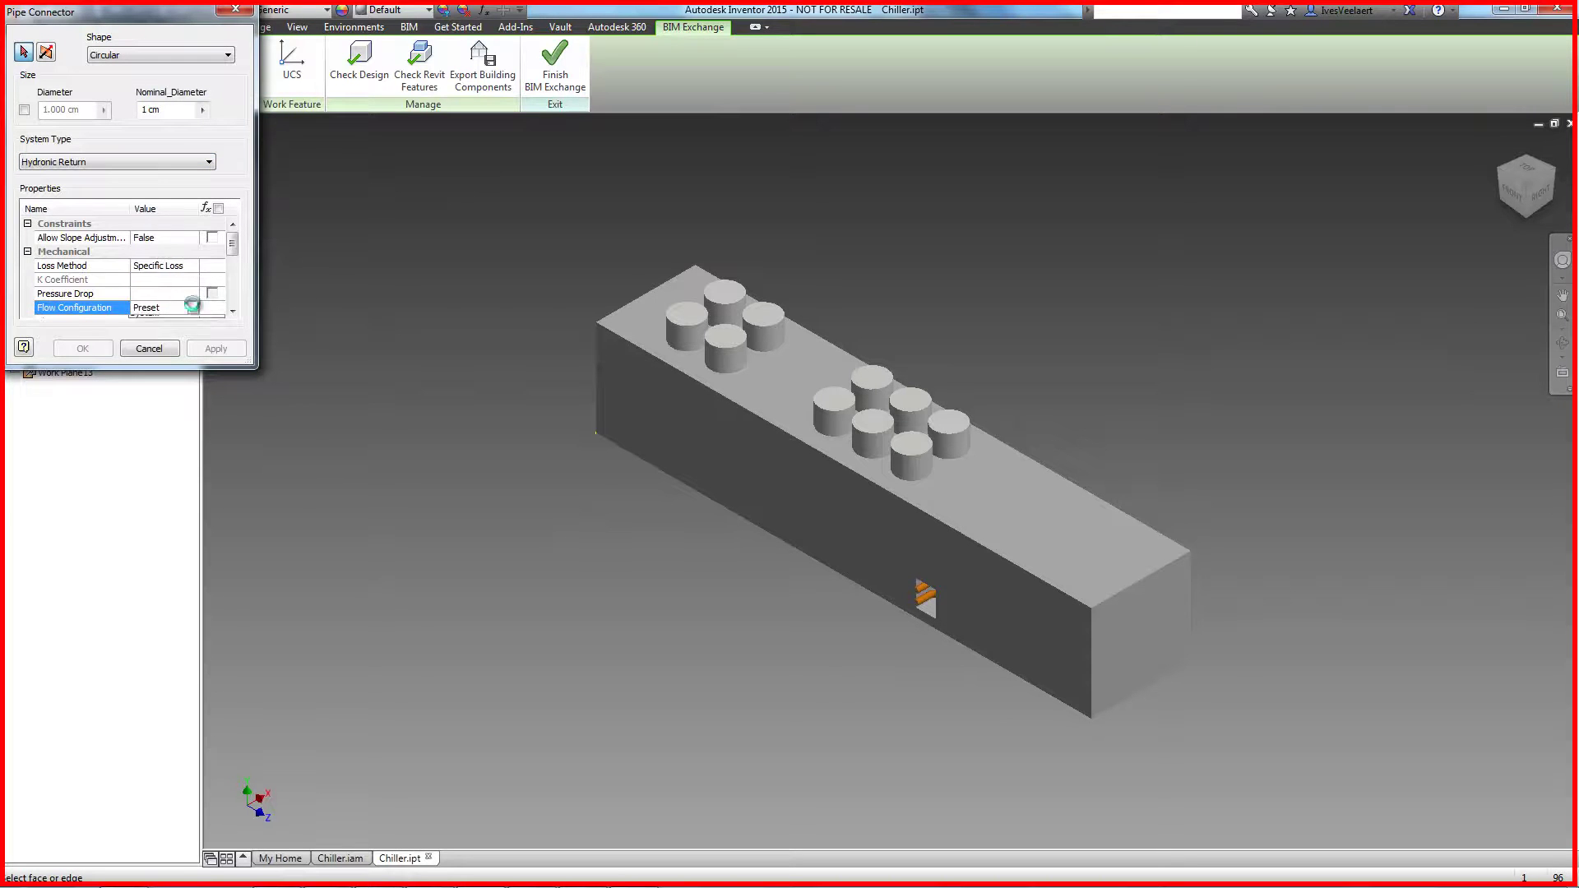
scroll(197, 280, down, 2)
click(164, 294)
click(194, 294)
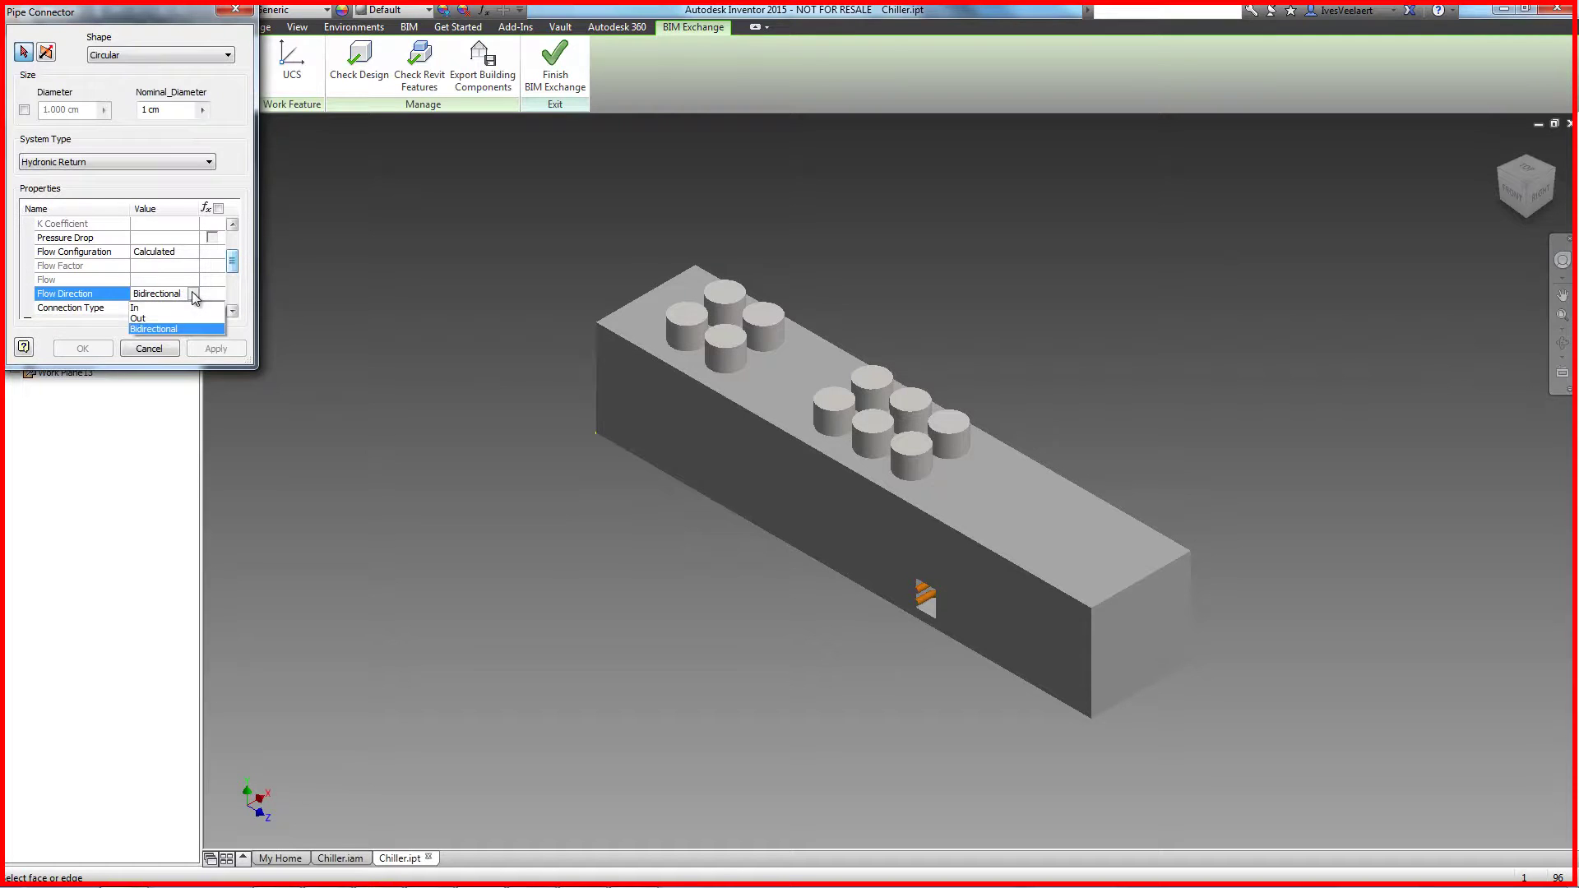
click(195, 308)
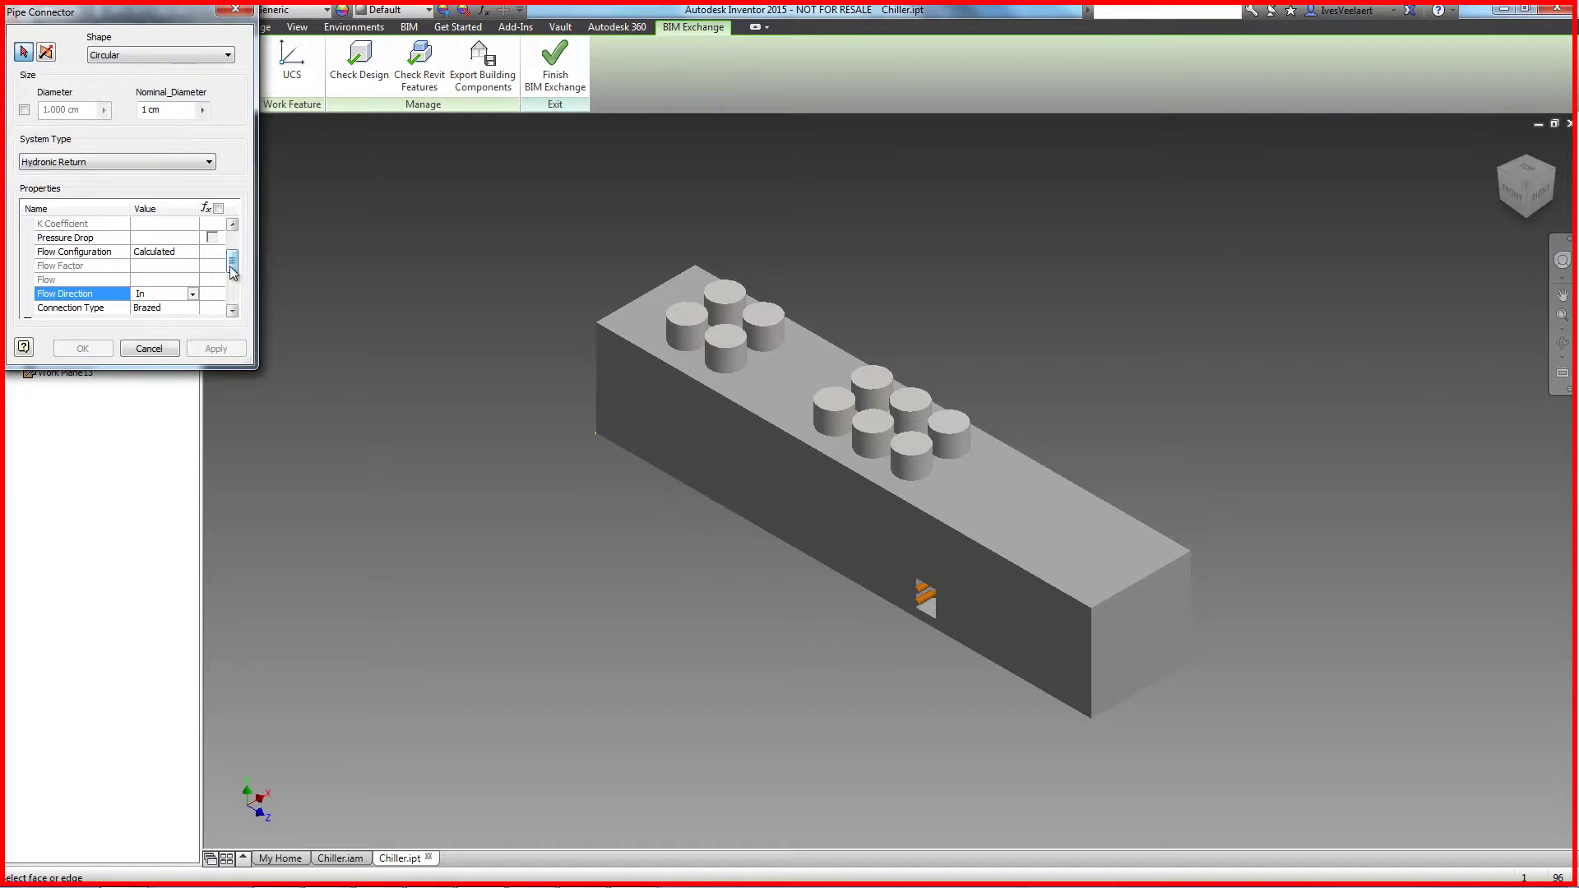
click(923, 598)
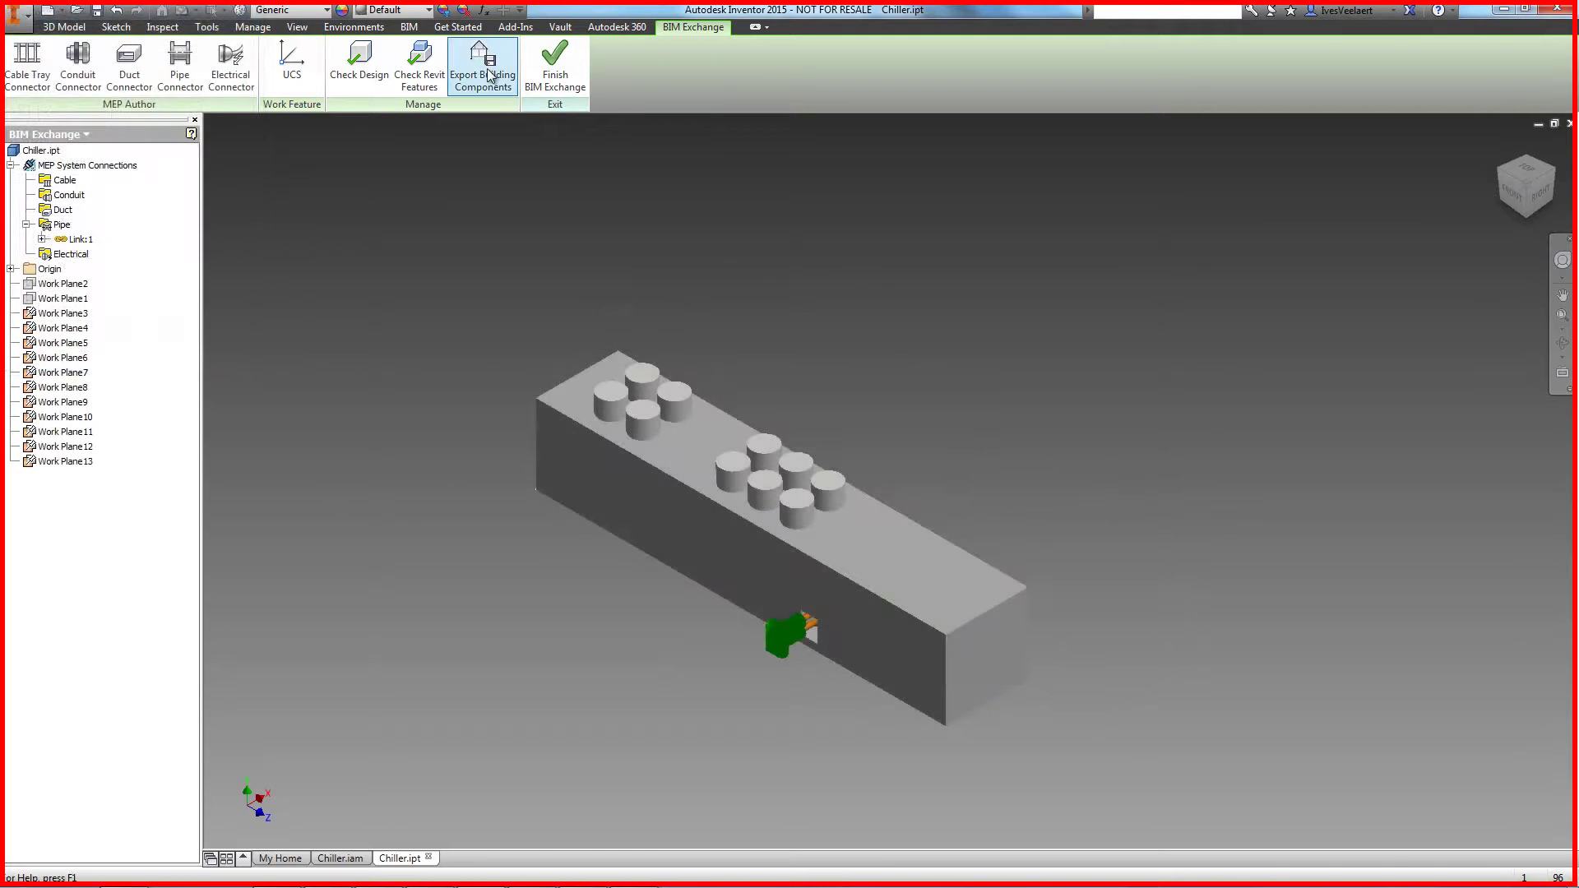
- Start the building component export, classifying it as chiller 23.75.10.24.21 with origin at the bottom vertex
click(483, 66)
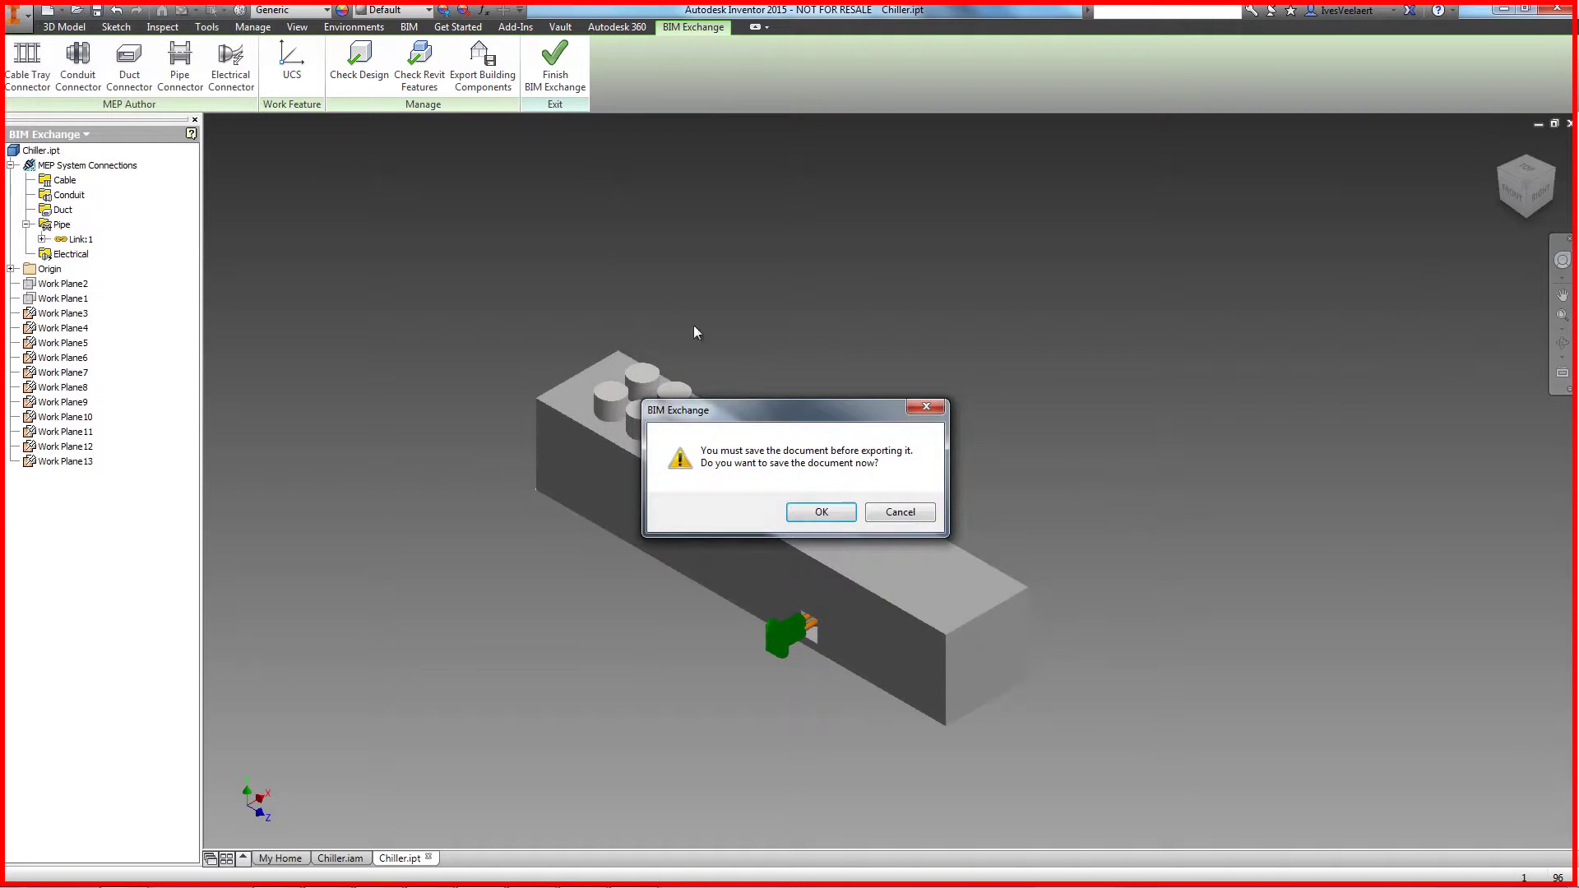
click(823, 512)
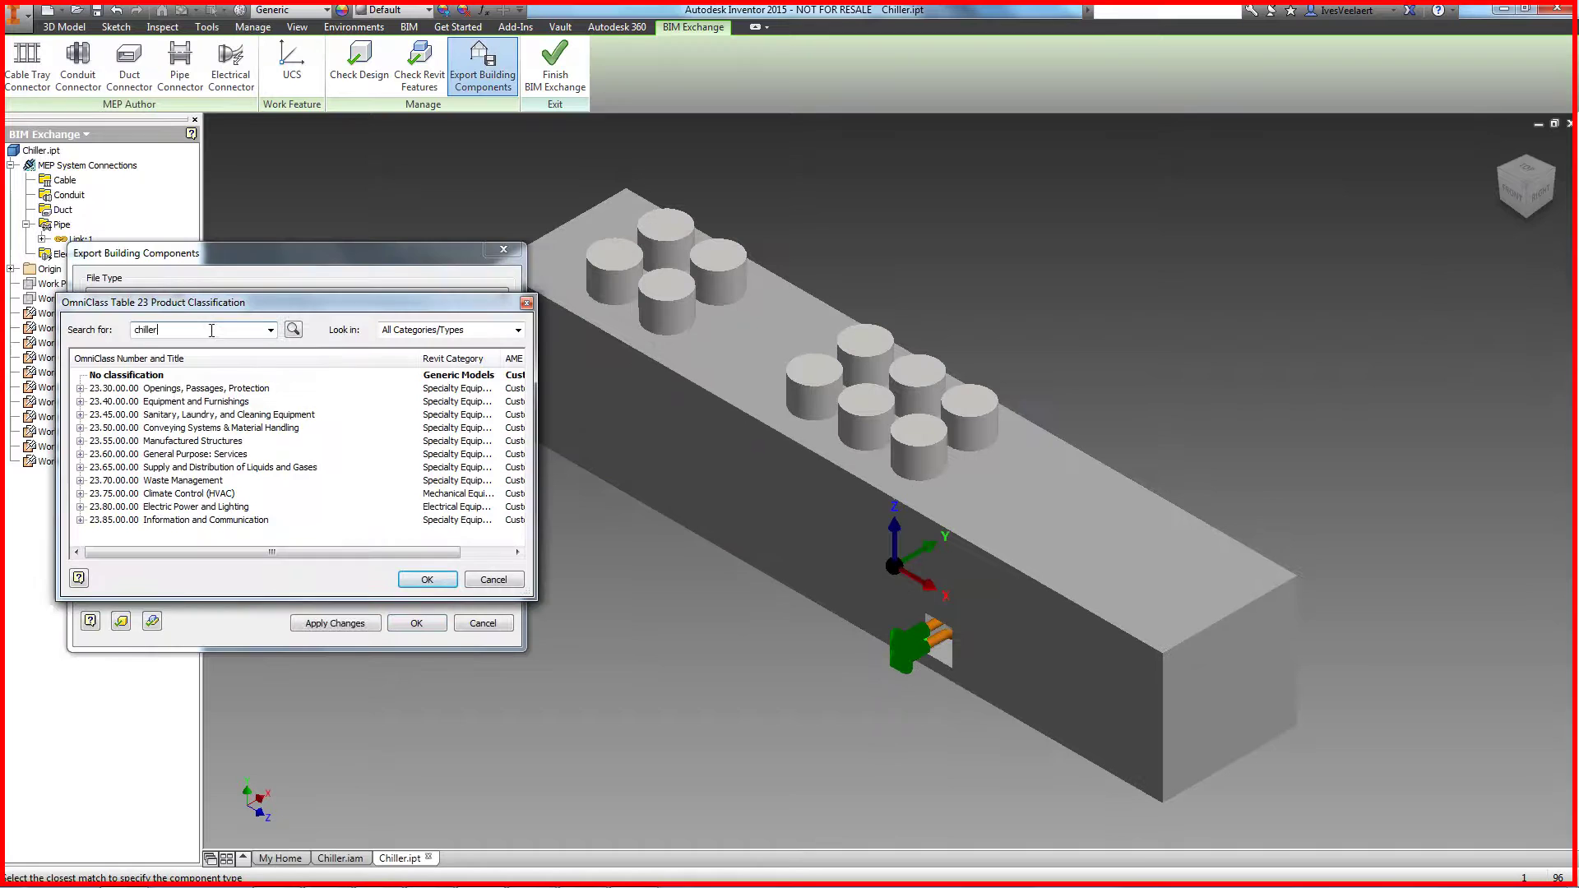
click(294, 329)
double_click(238, 417)
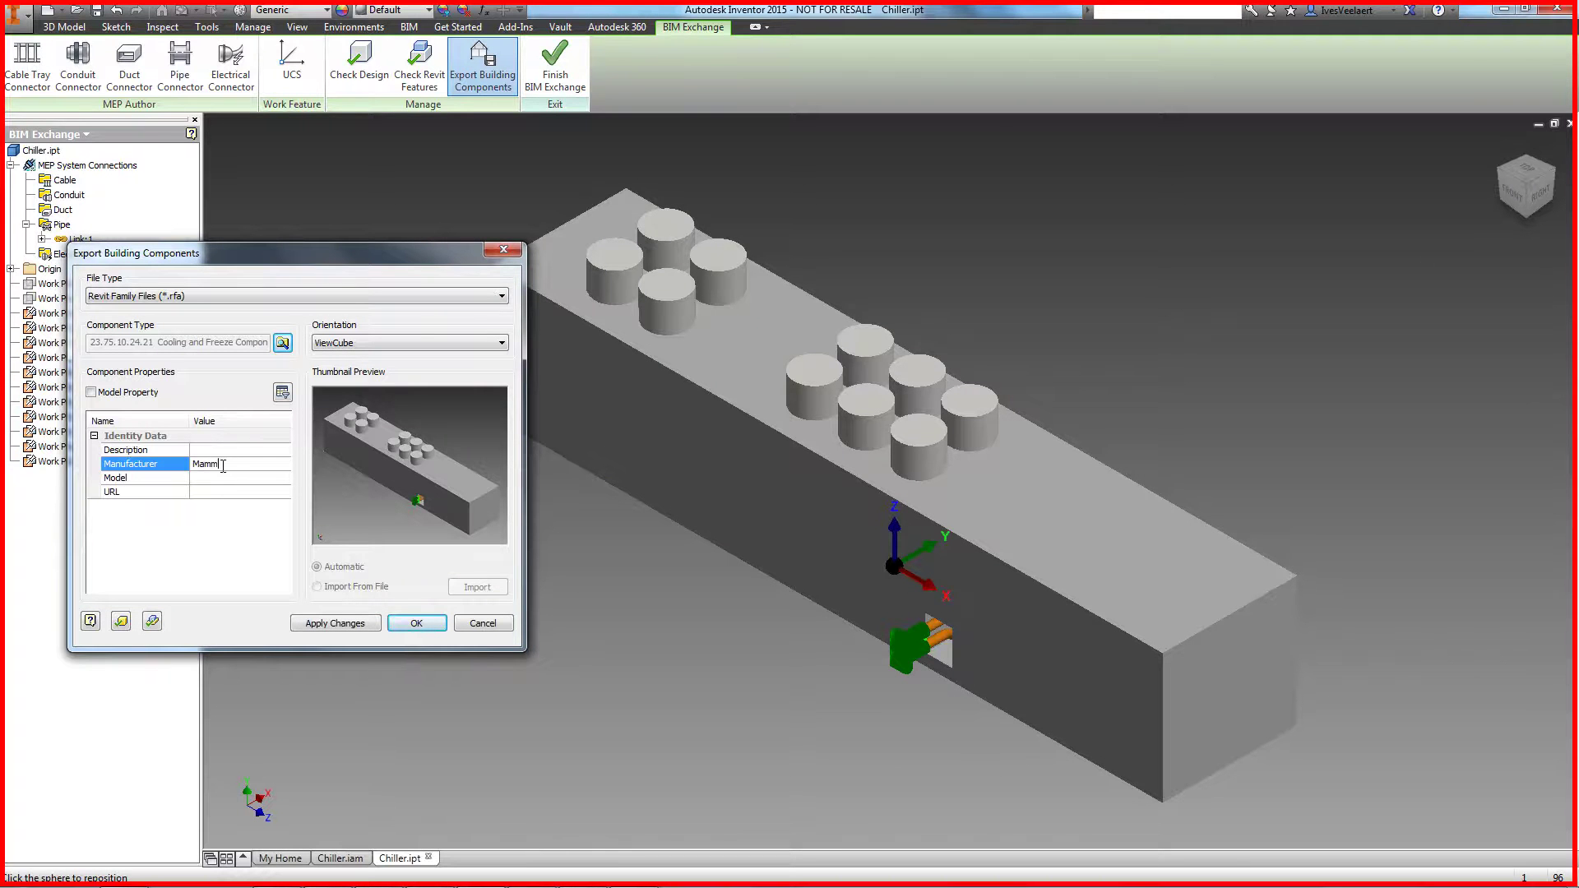
click(894, 566)
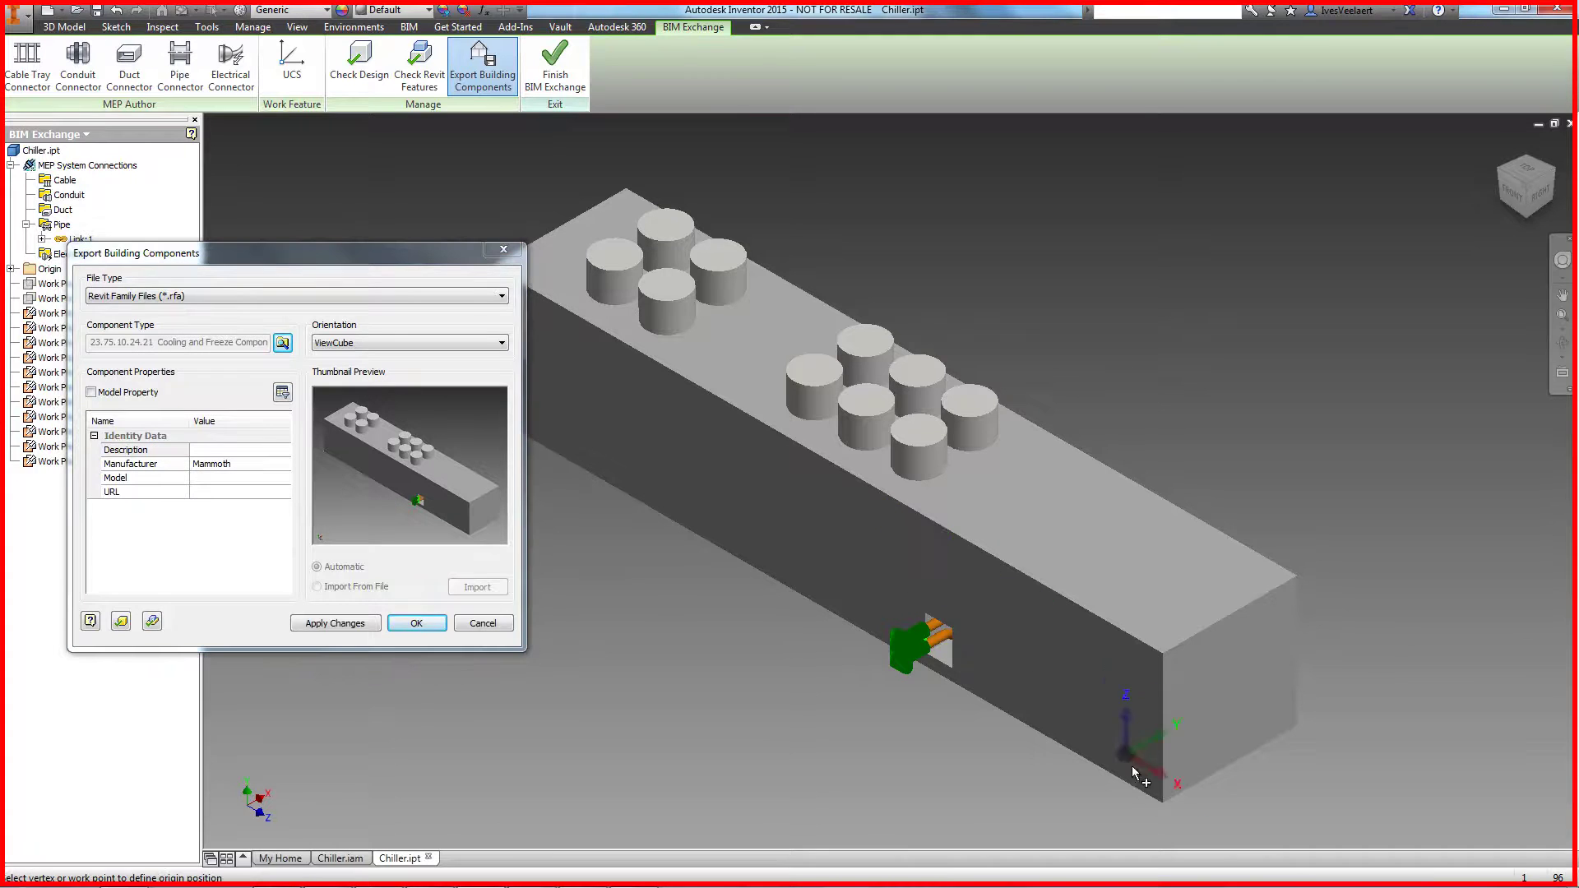
click(1163, 802)
- Run the design check and save the family as Chiller.rfa, replacing the existing file
click(121, 630)
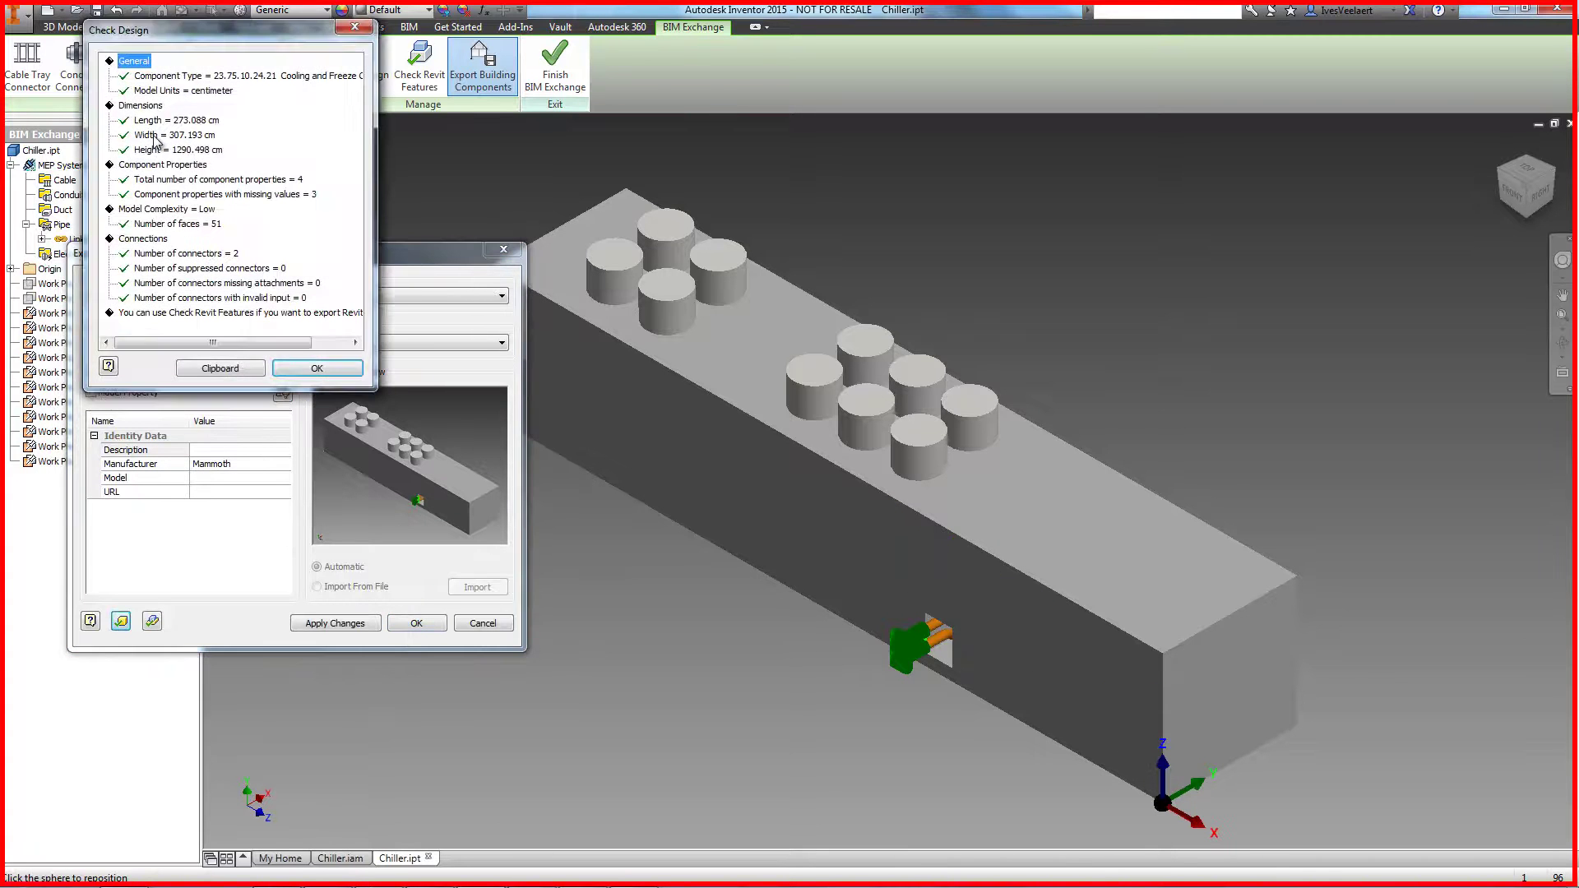
click(319, 370)
click(437, 630)
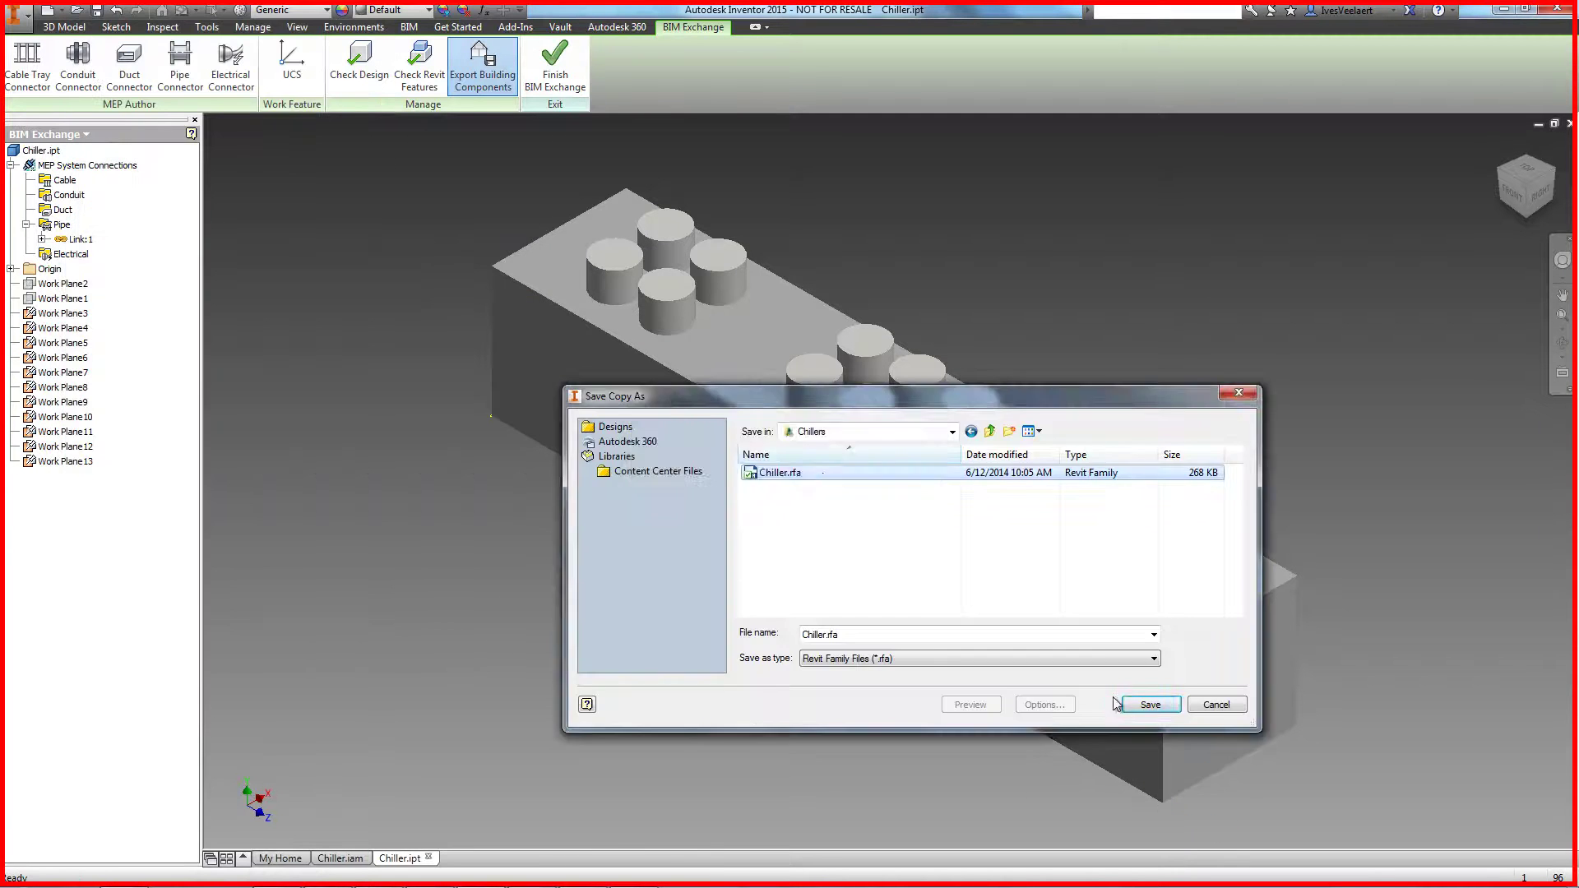
click(1142, 700)
click(836, 451)
click(828, 599)
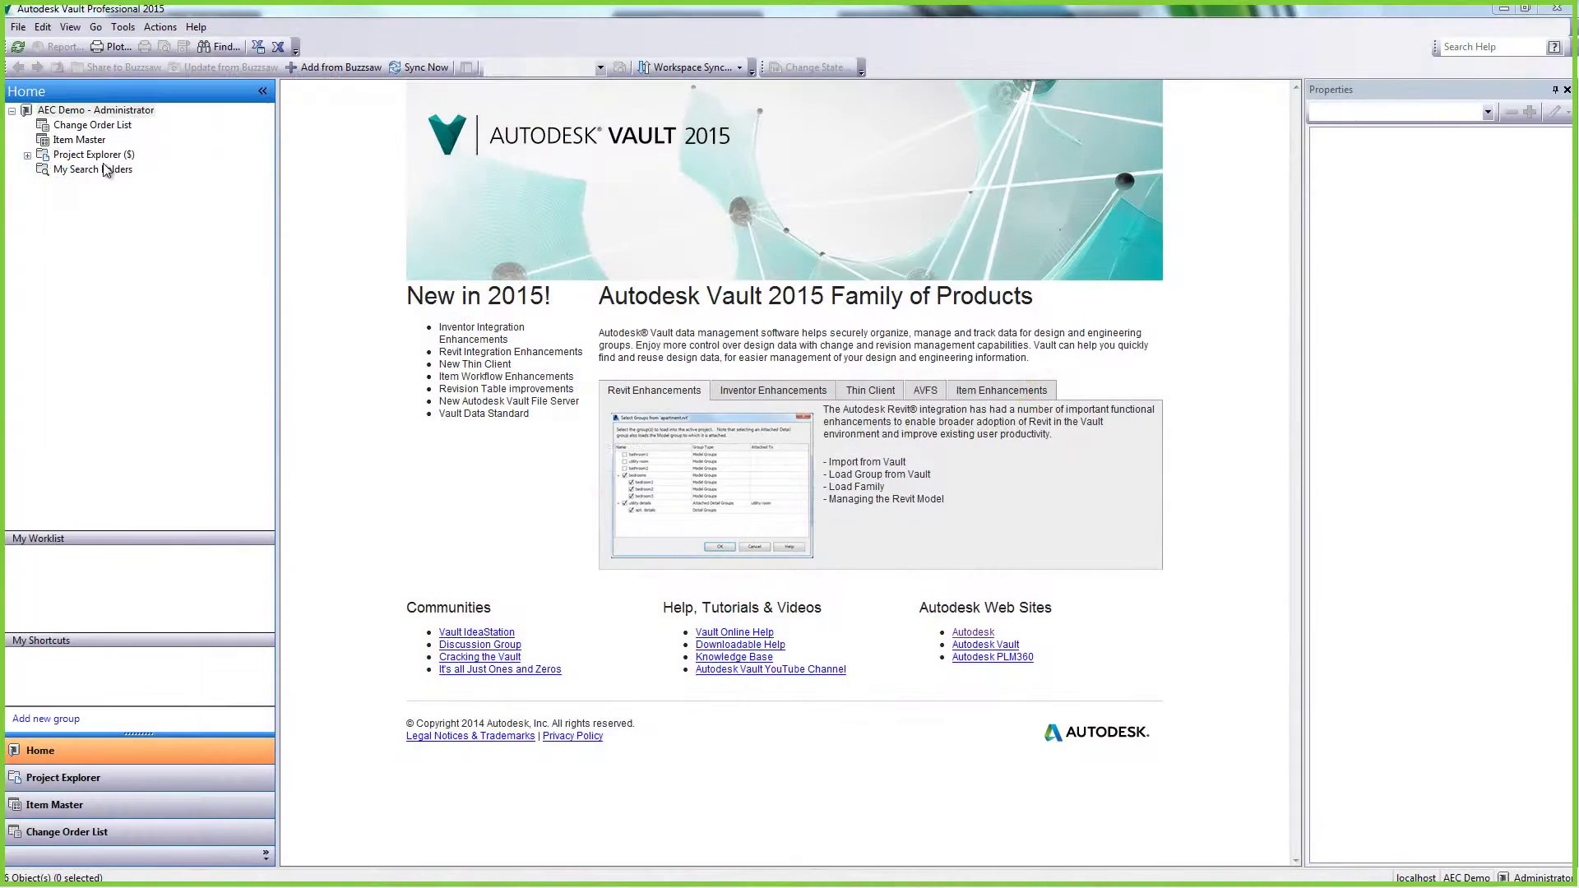
- Add Chiller.rfa to the vault from the library Buzzsaw site
click(97, 156)
click(359, 68)
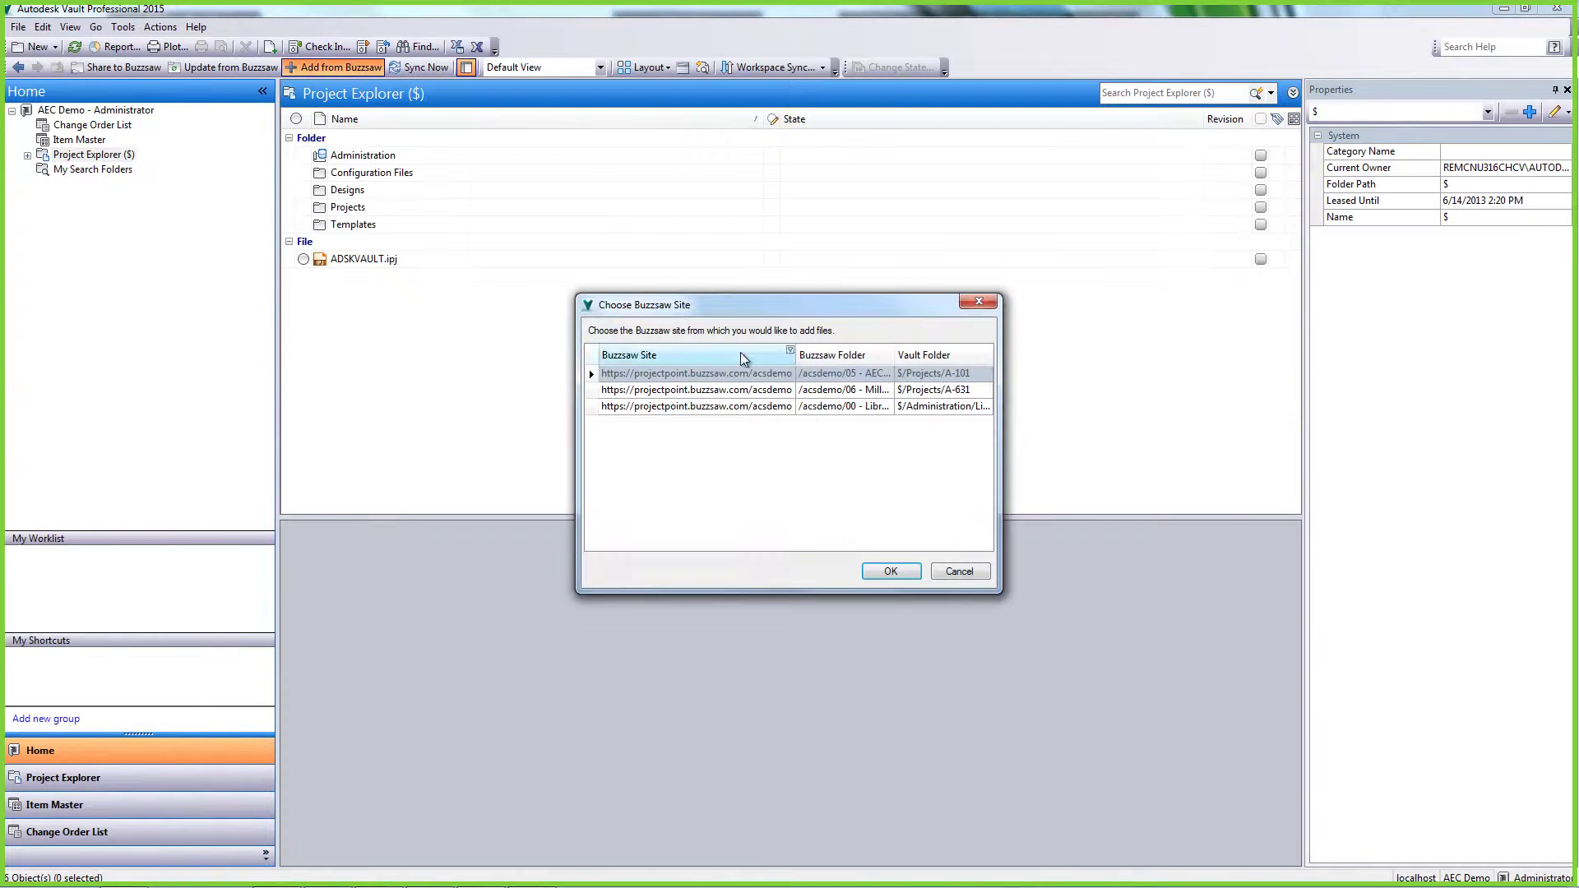
click(736, 416)
key(Return)
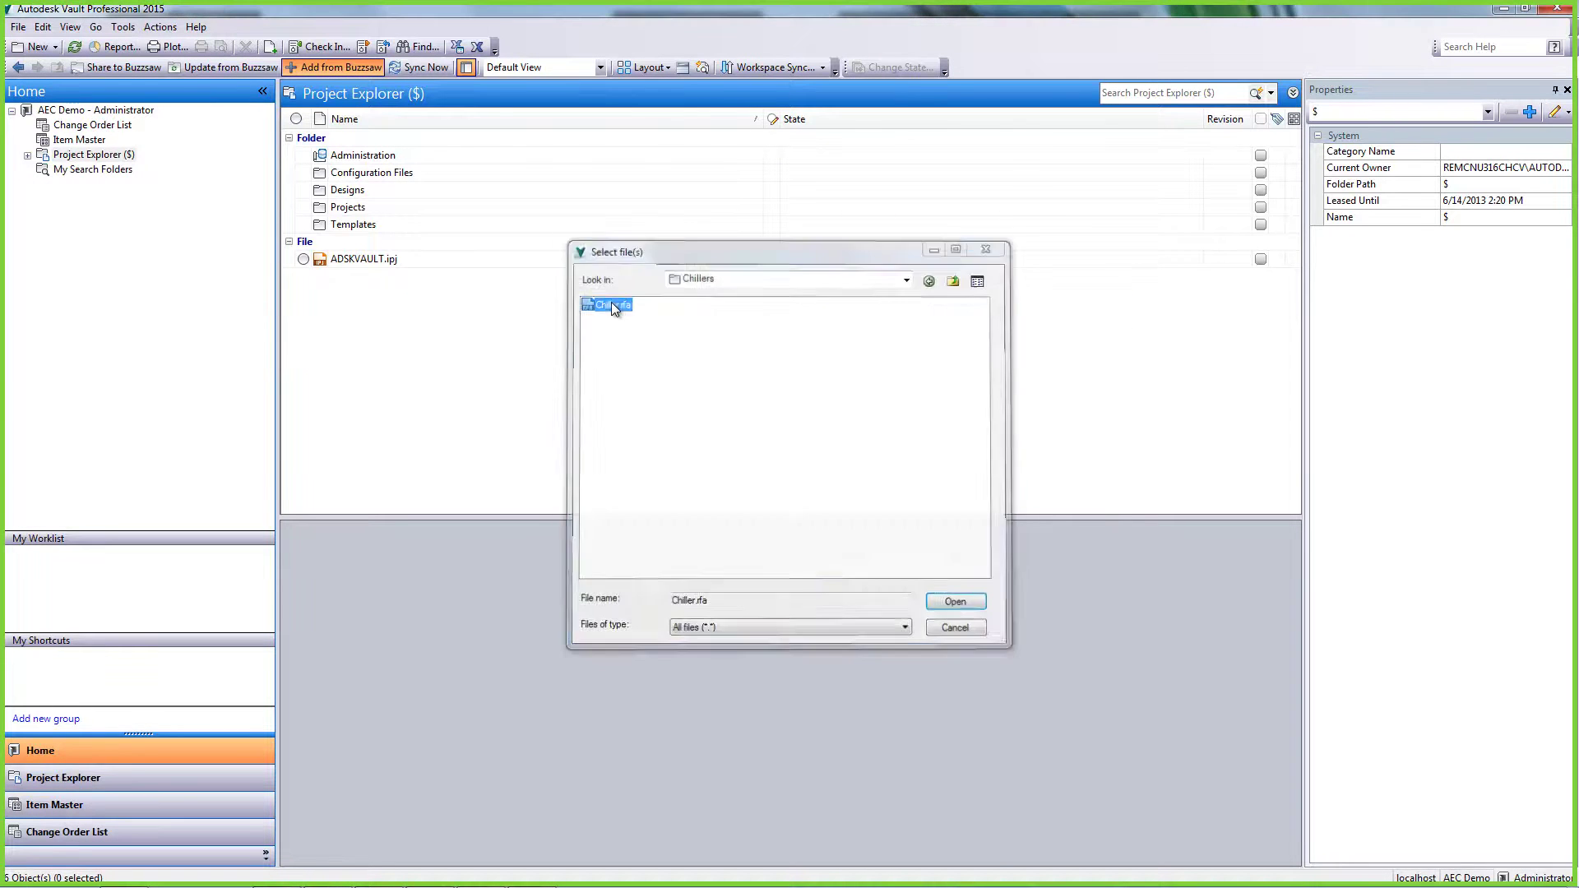
key(Escape)
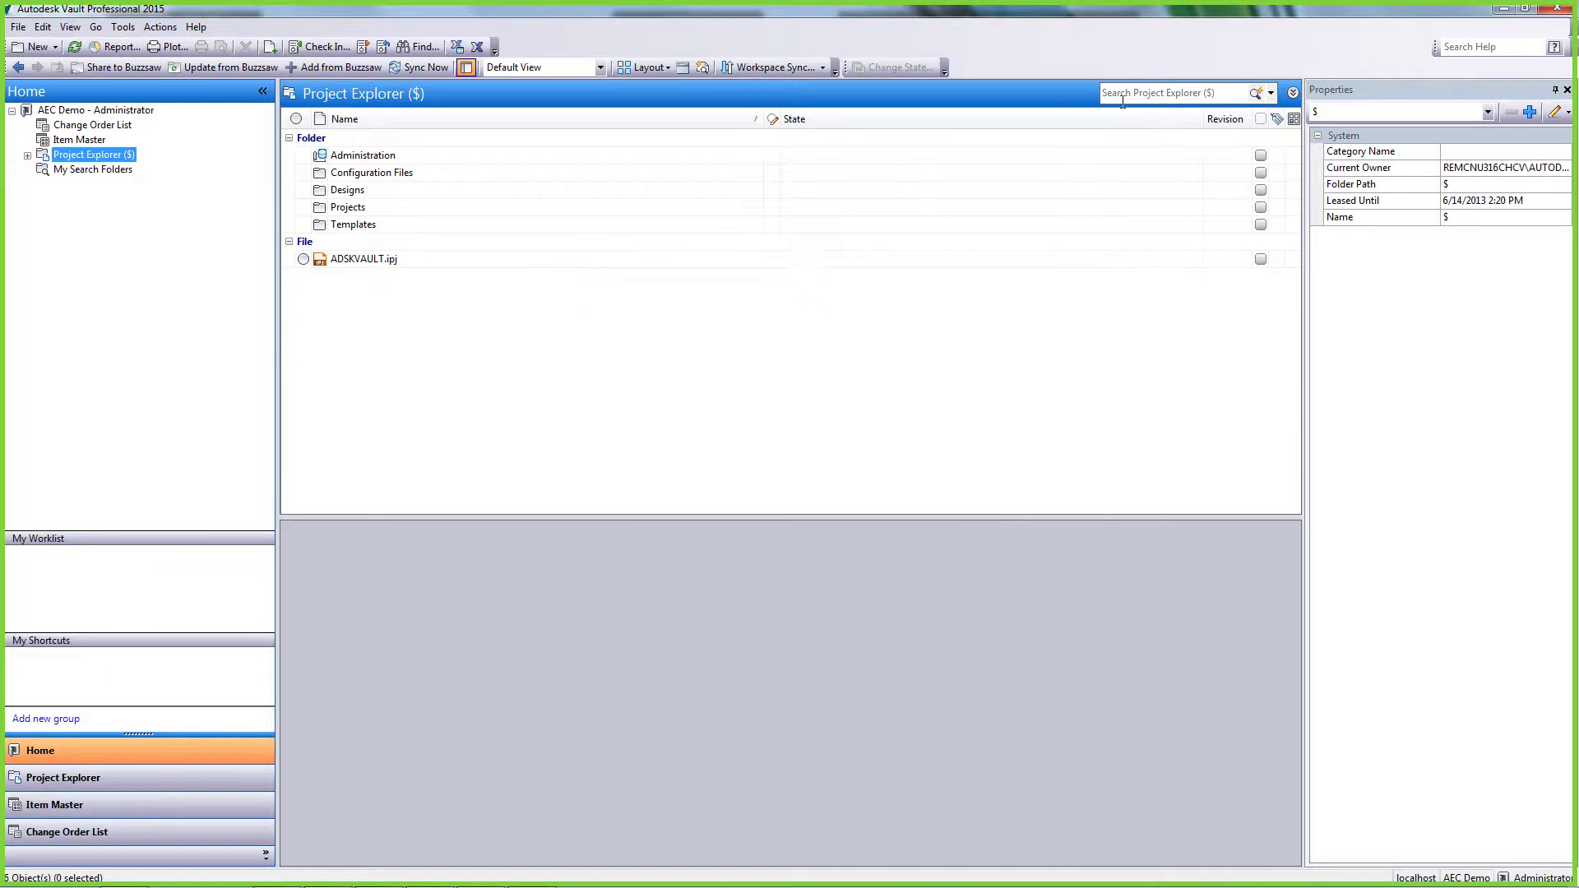
- Search for chiller.rfa, check the queued Buzzsaw update job, and refresh to show version 6
click(1206, 91)
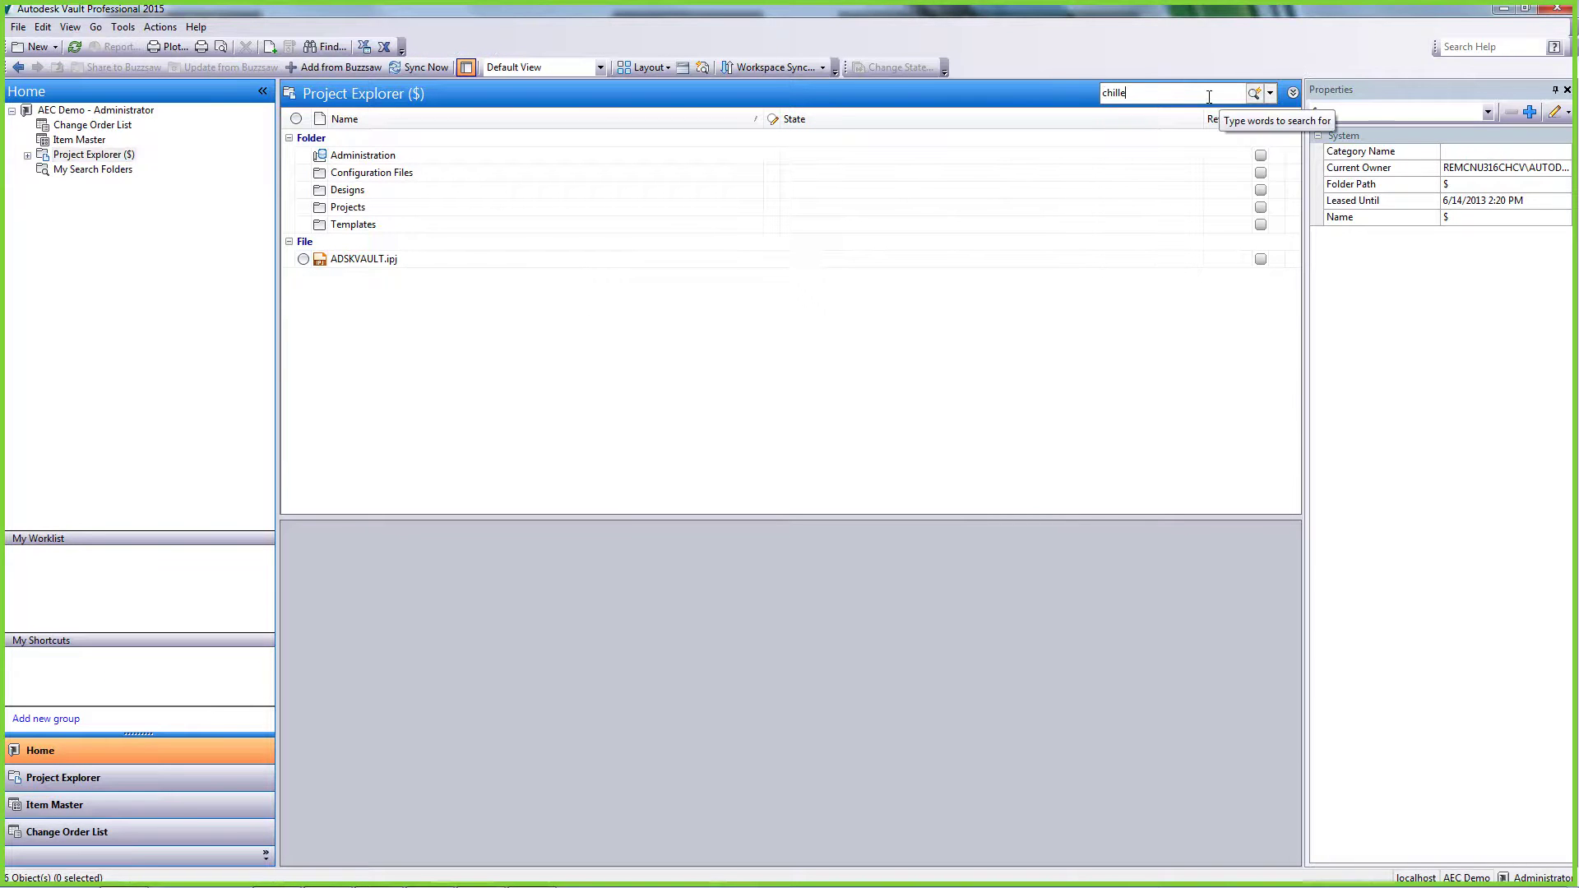
text(chiller.rfa)
key(Return)
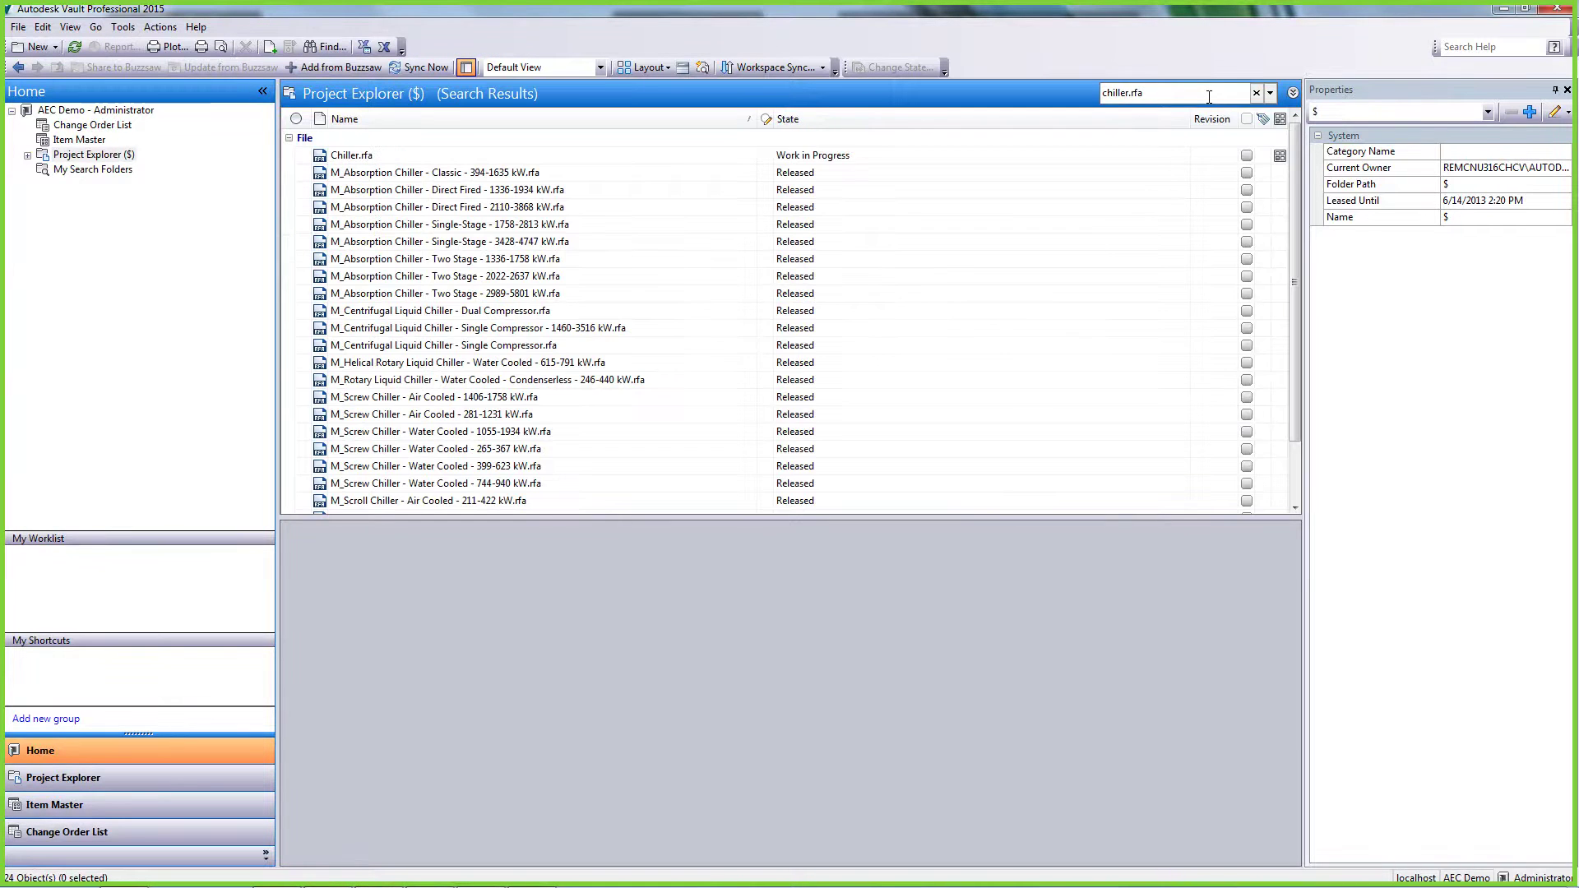
click(423, 156)
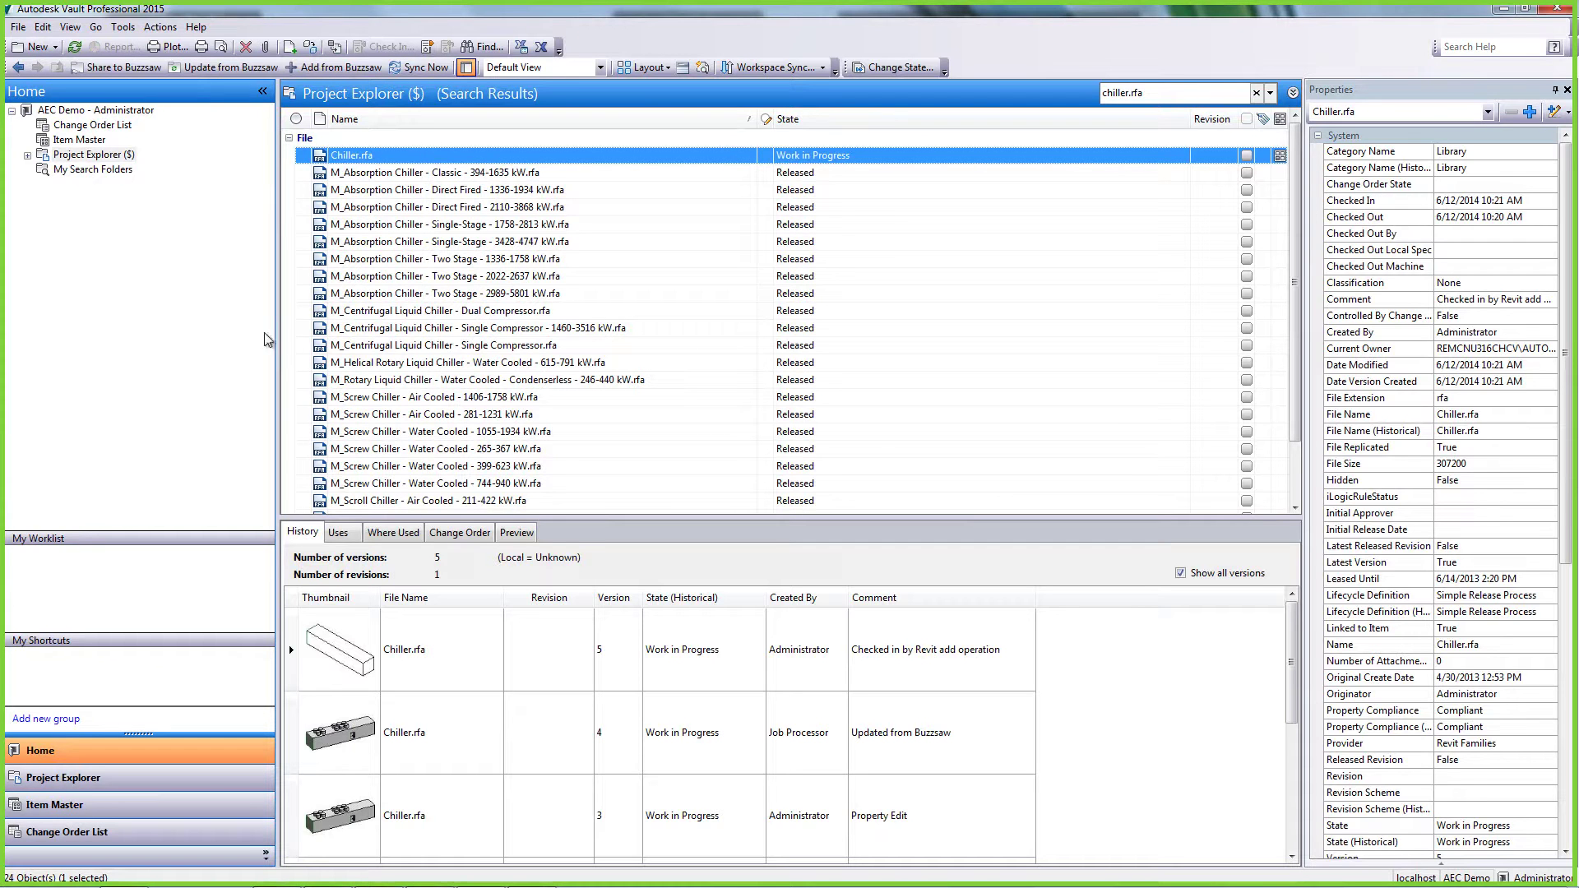
click(123, 26)
click(157, 145)
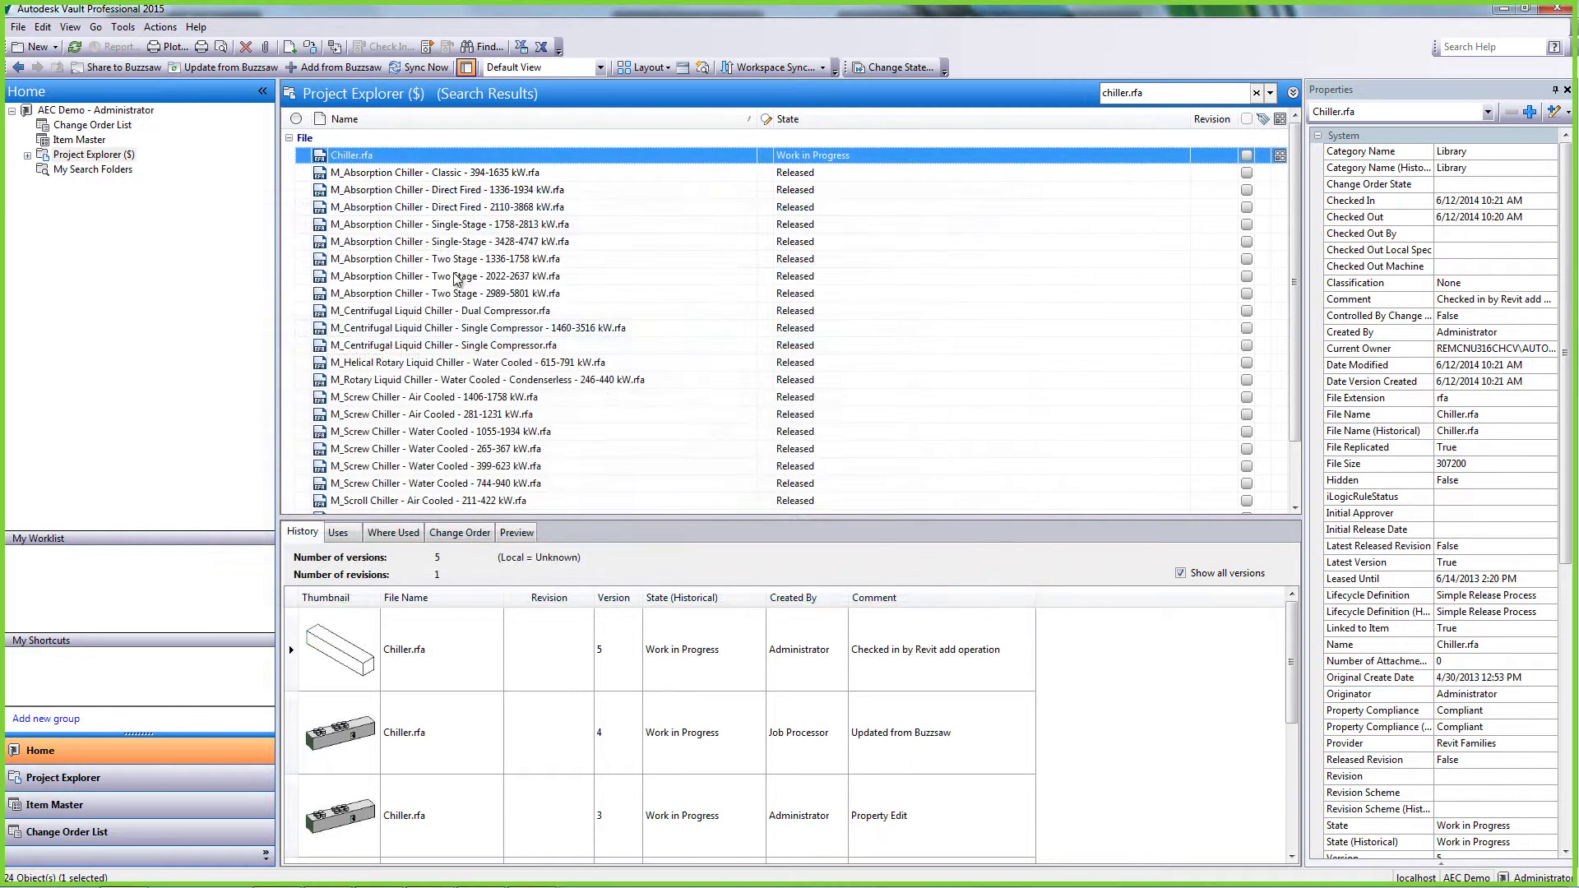
key(F5)
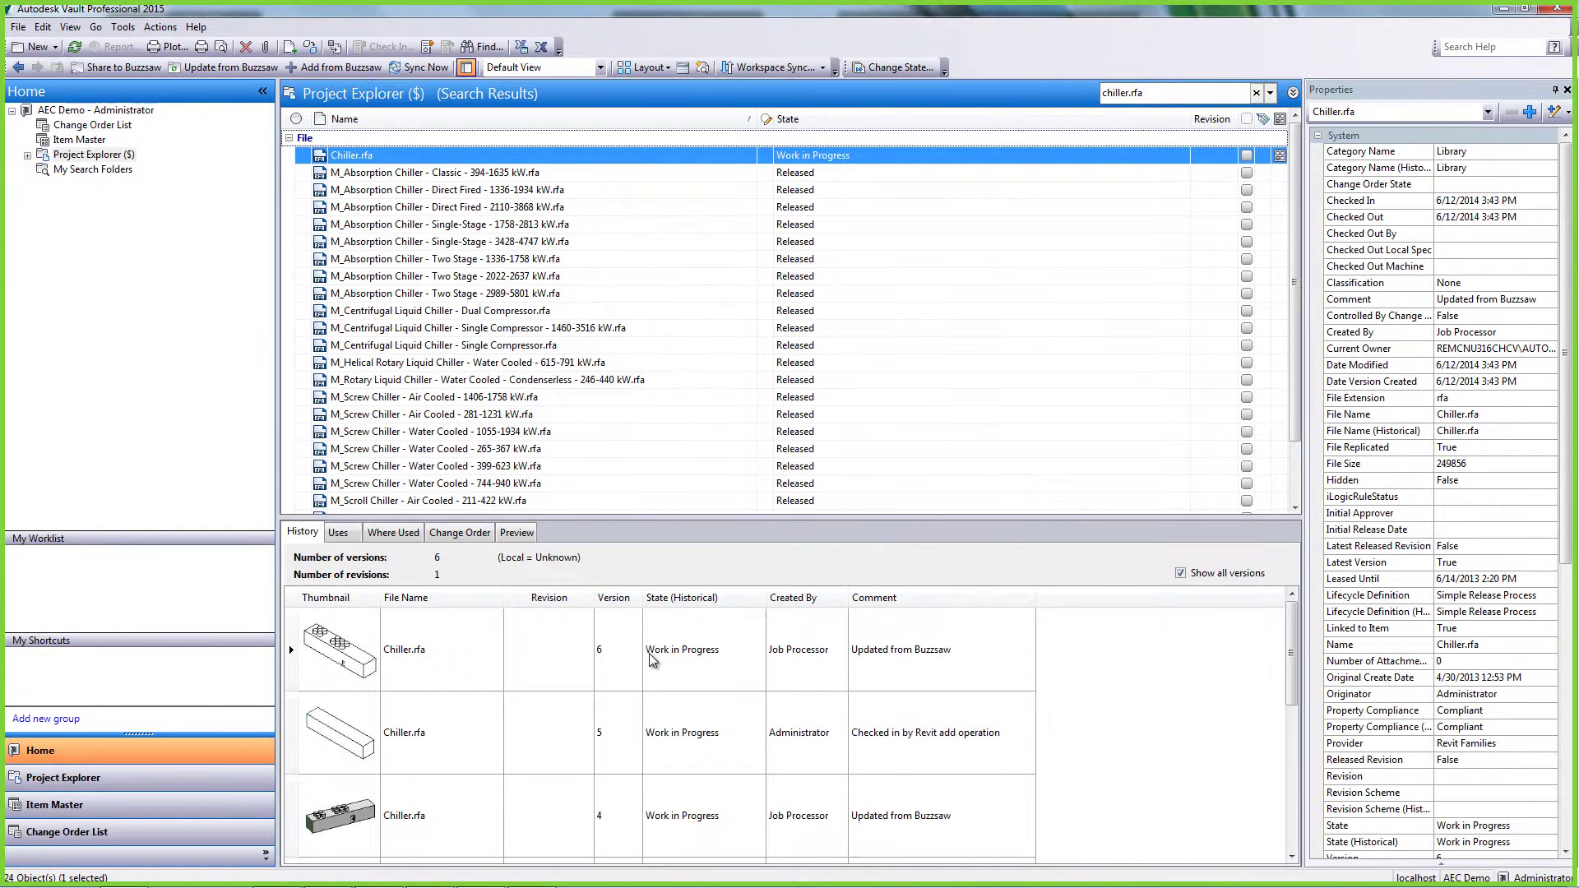
- Open the Chiller item's Where Used list, then the bill of materials of 03 Railway Station - MEP
right_click(454, 157)
click(527, 230)
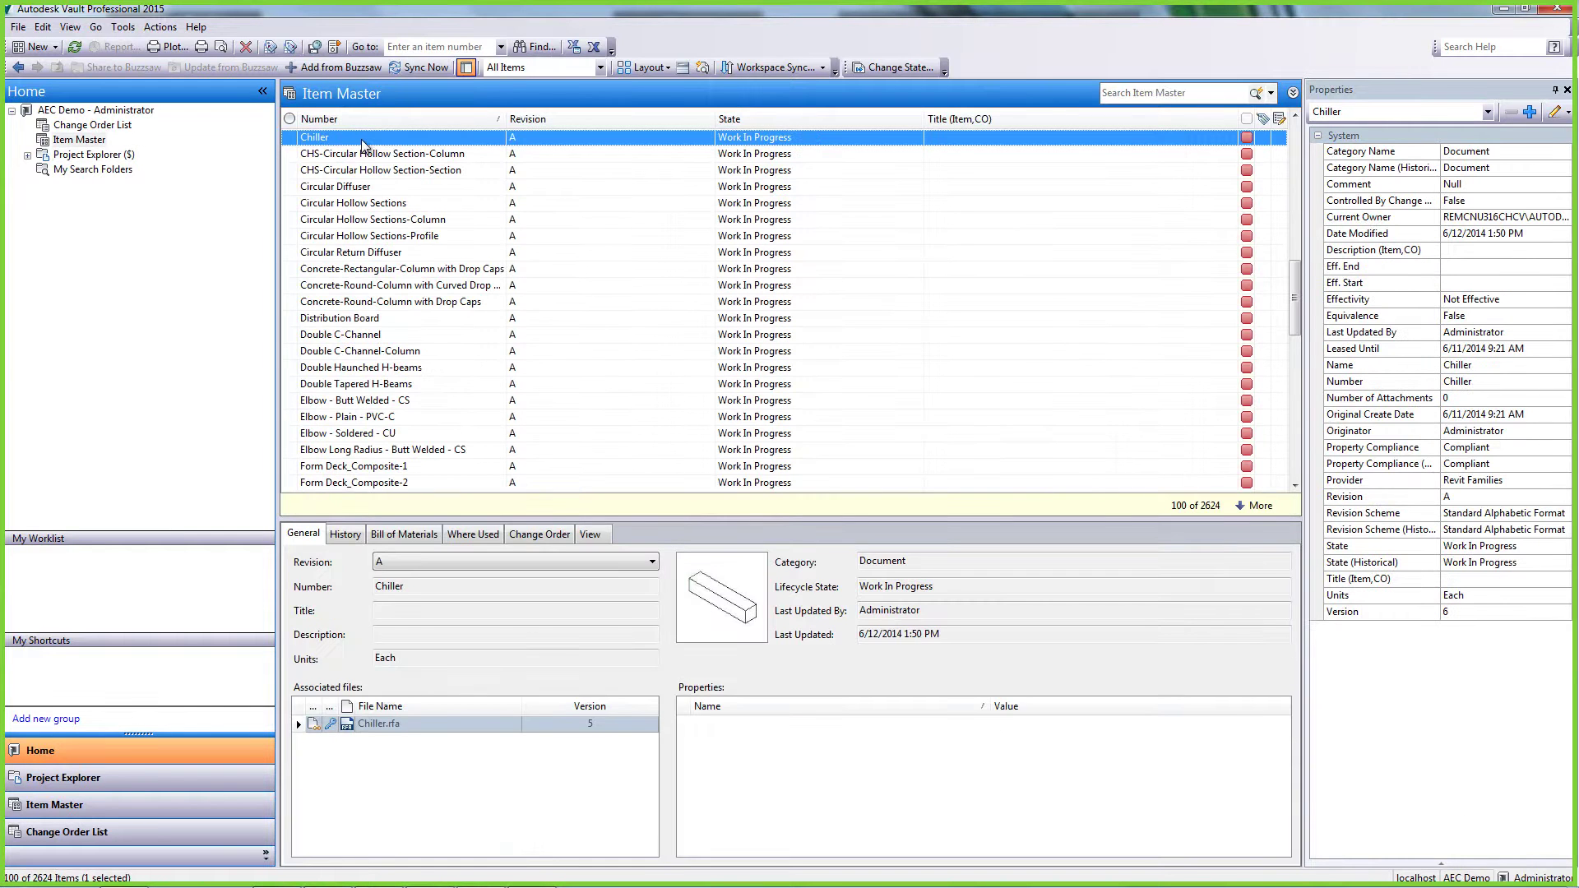
click(473, 534)
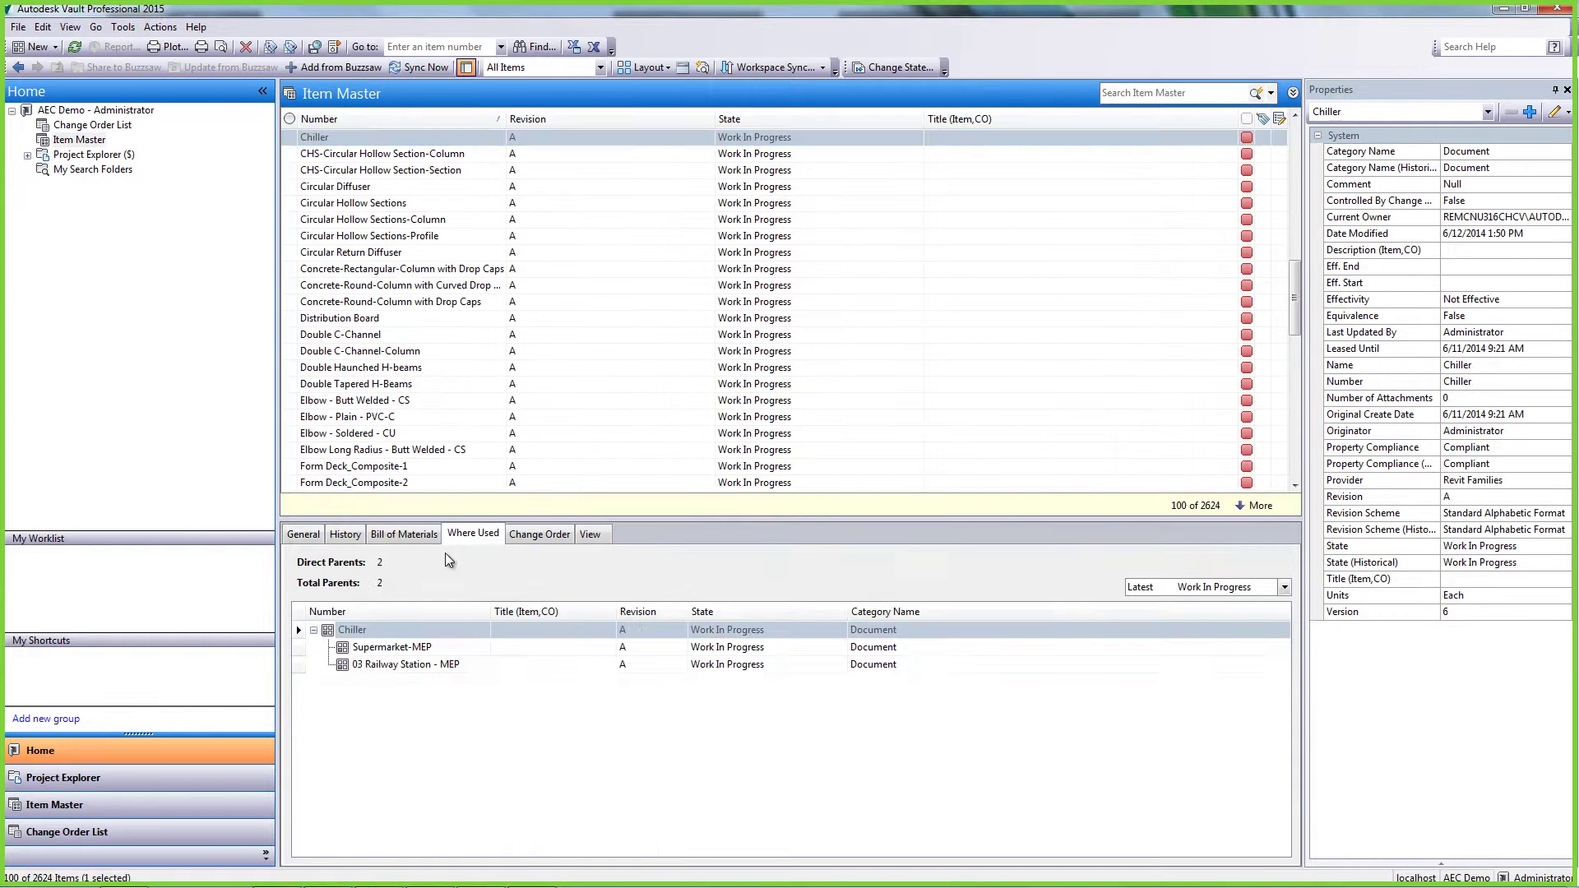
right_click(391, 673)
mouse_move(494, 811)
click(575, 852)
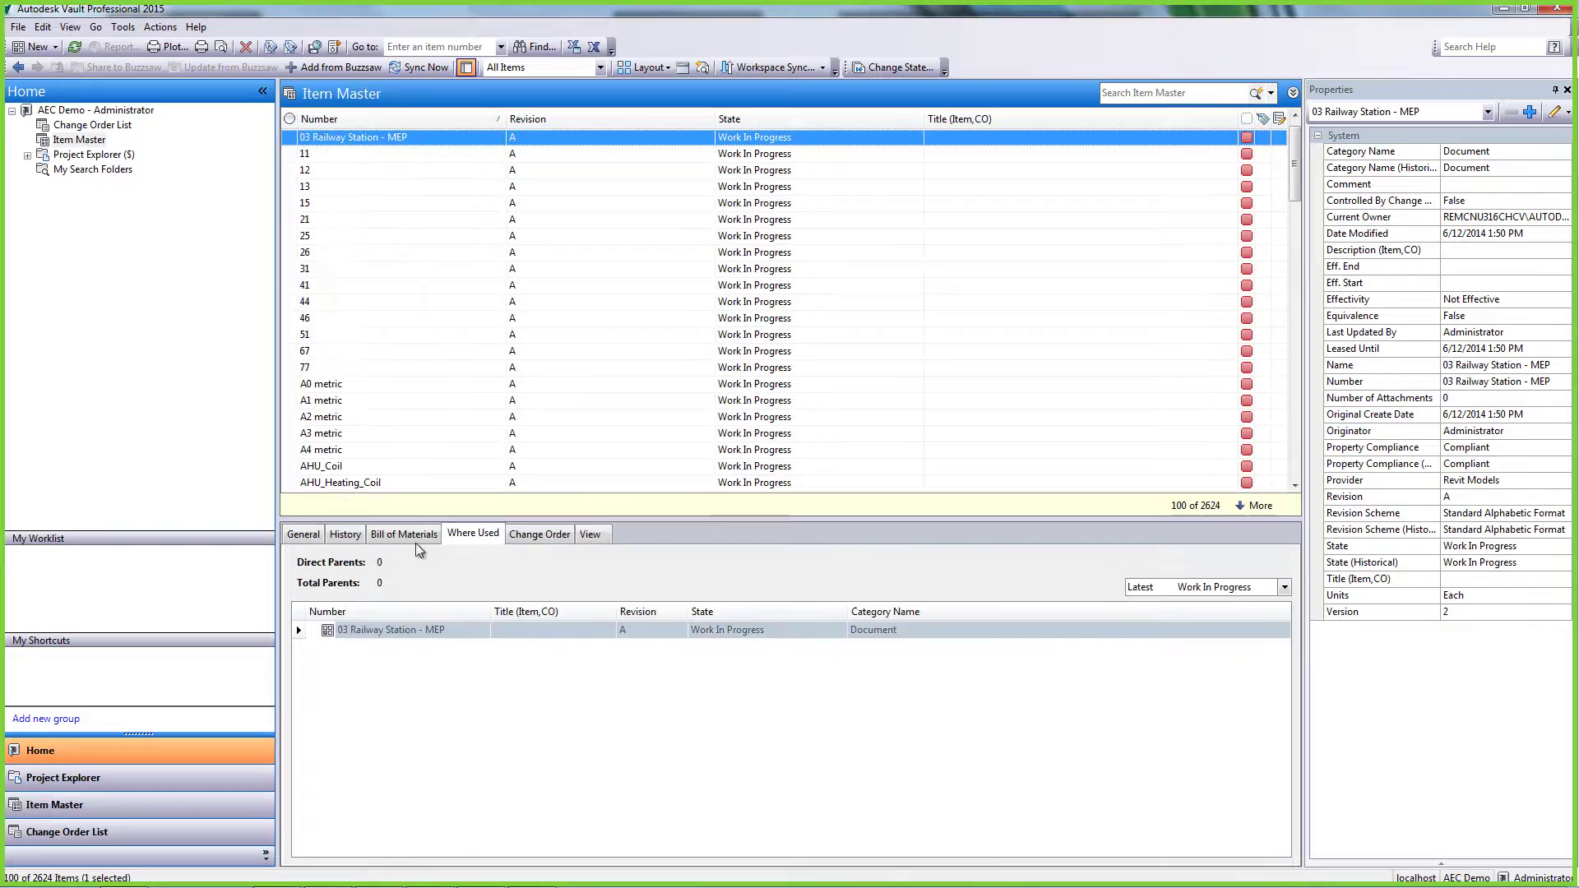
click(416, 536)
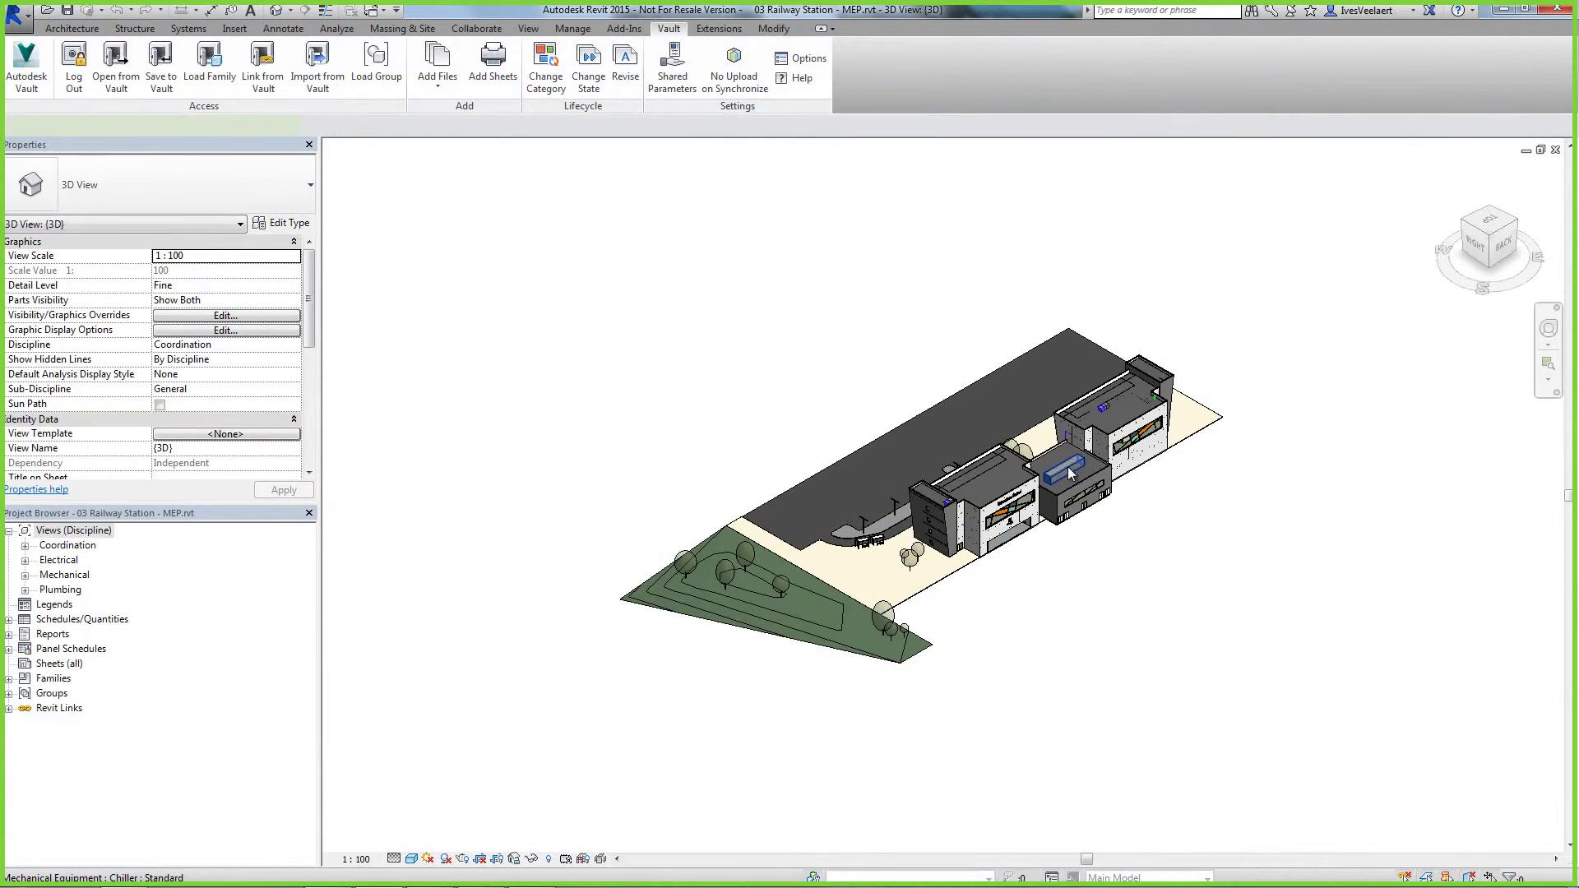
- Reload the selected roof chiller from Vault's Chiller.rfa, overwriting the existing family version
click(1071, 473)
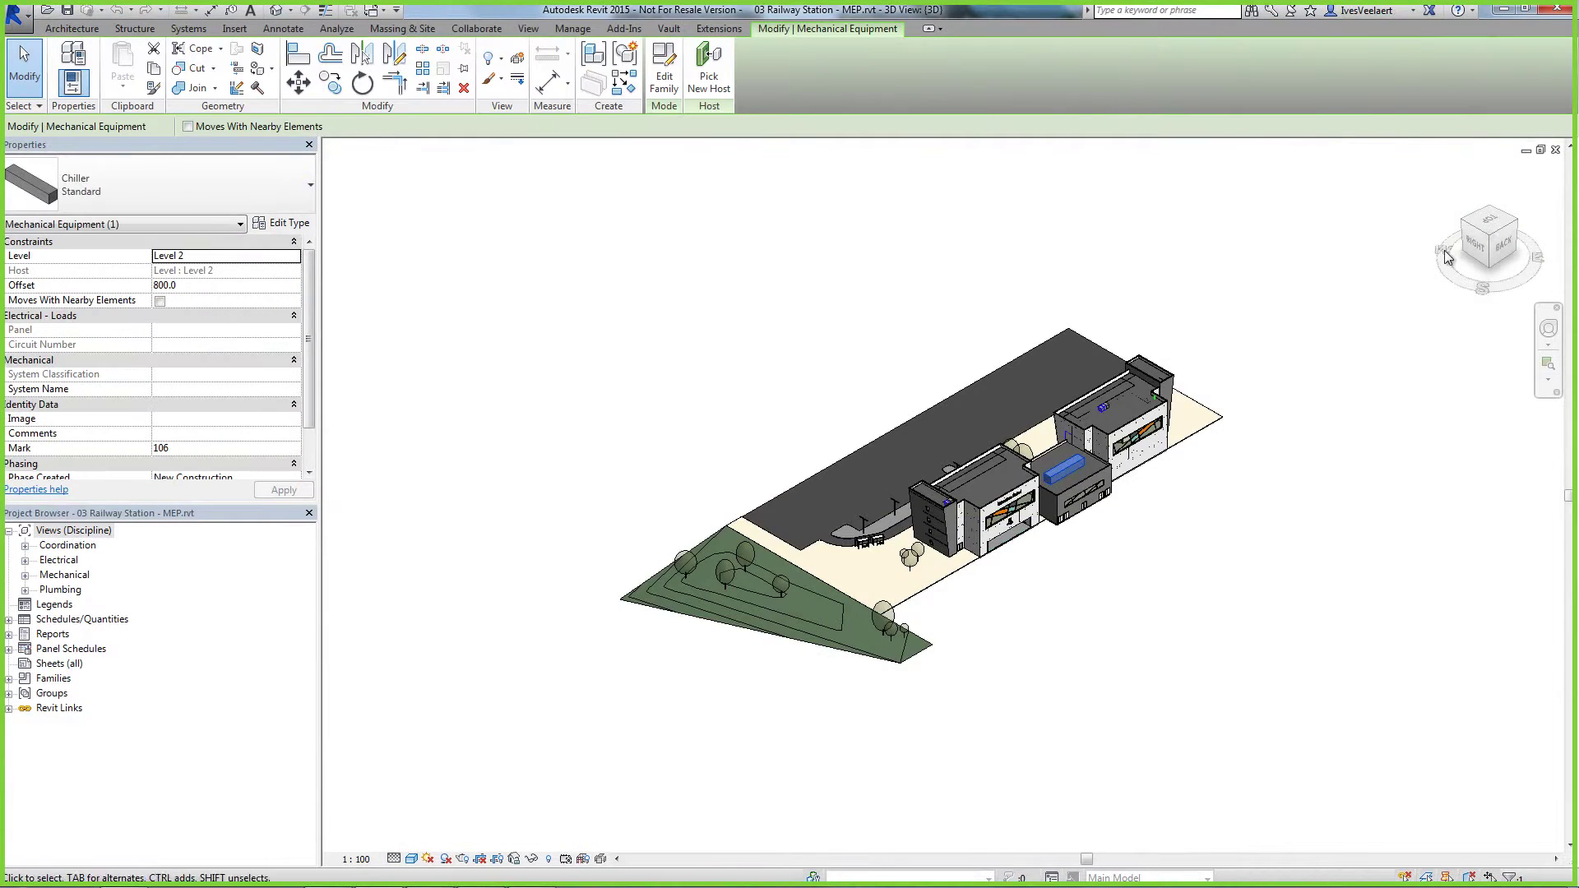
click(1490, 238)
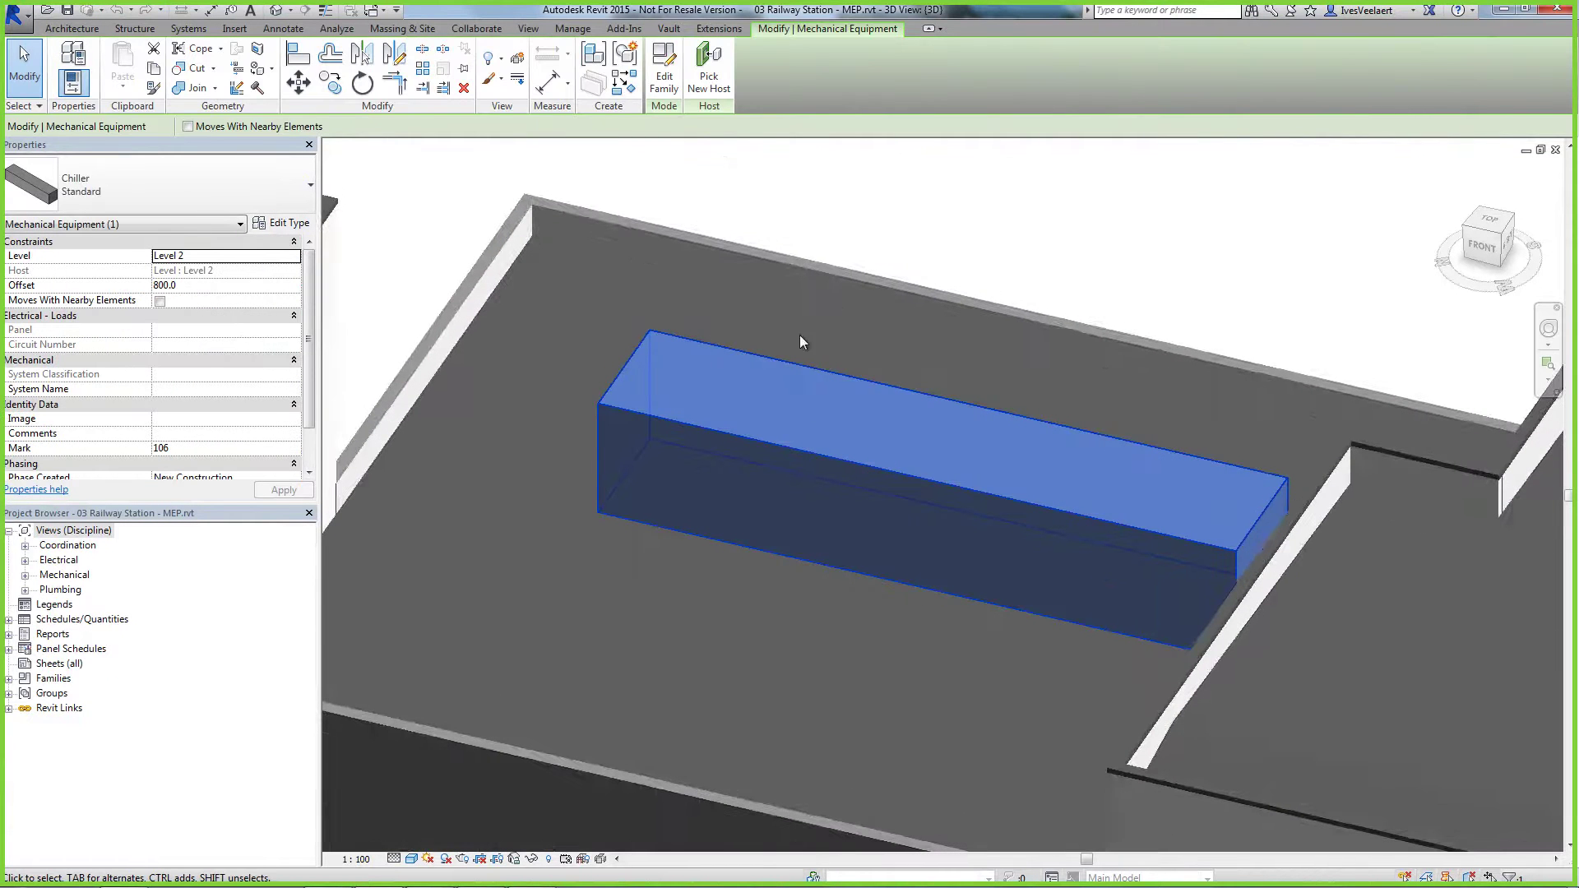
click(669, 28)
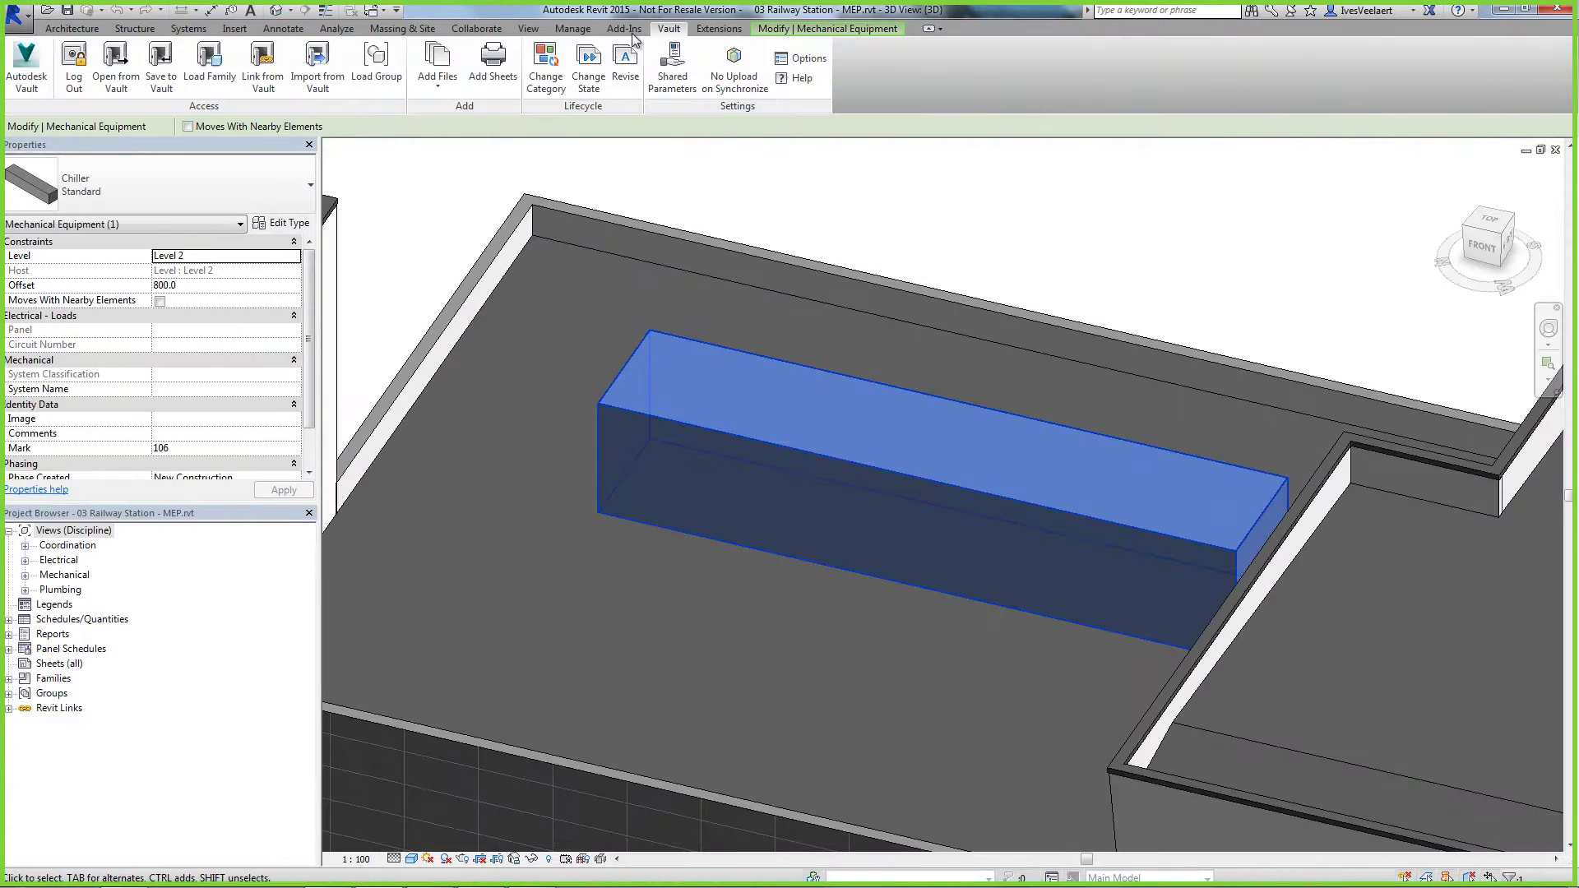
click(209, 66)
double_click(834, 388)
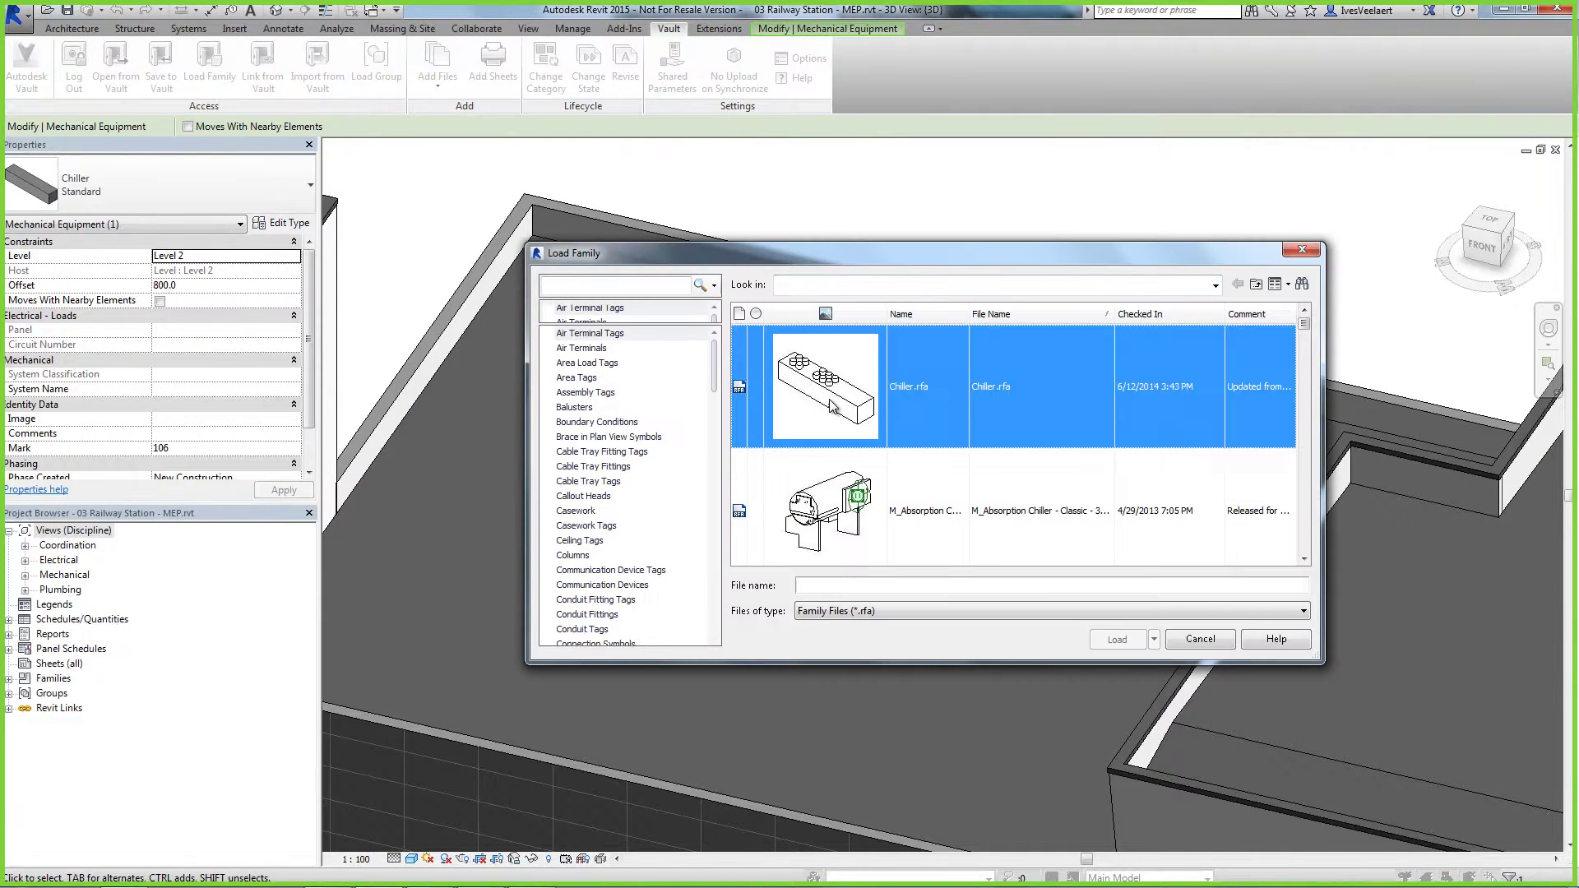
click(1153, 641)
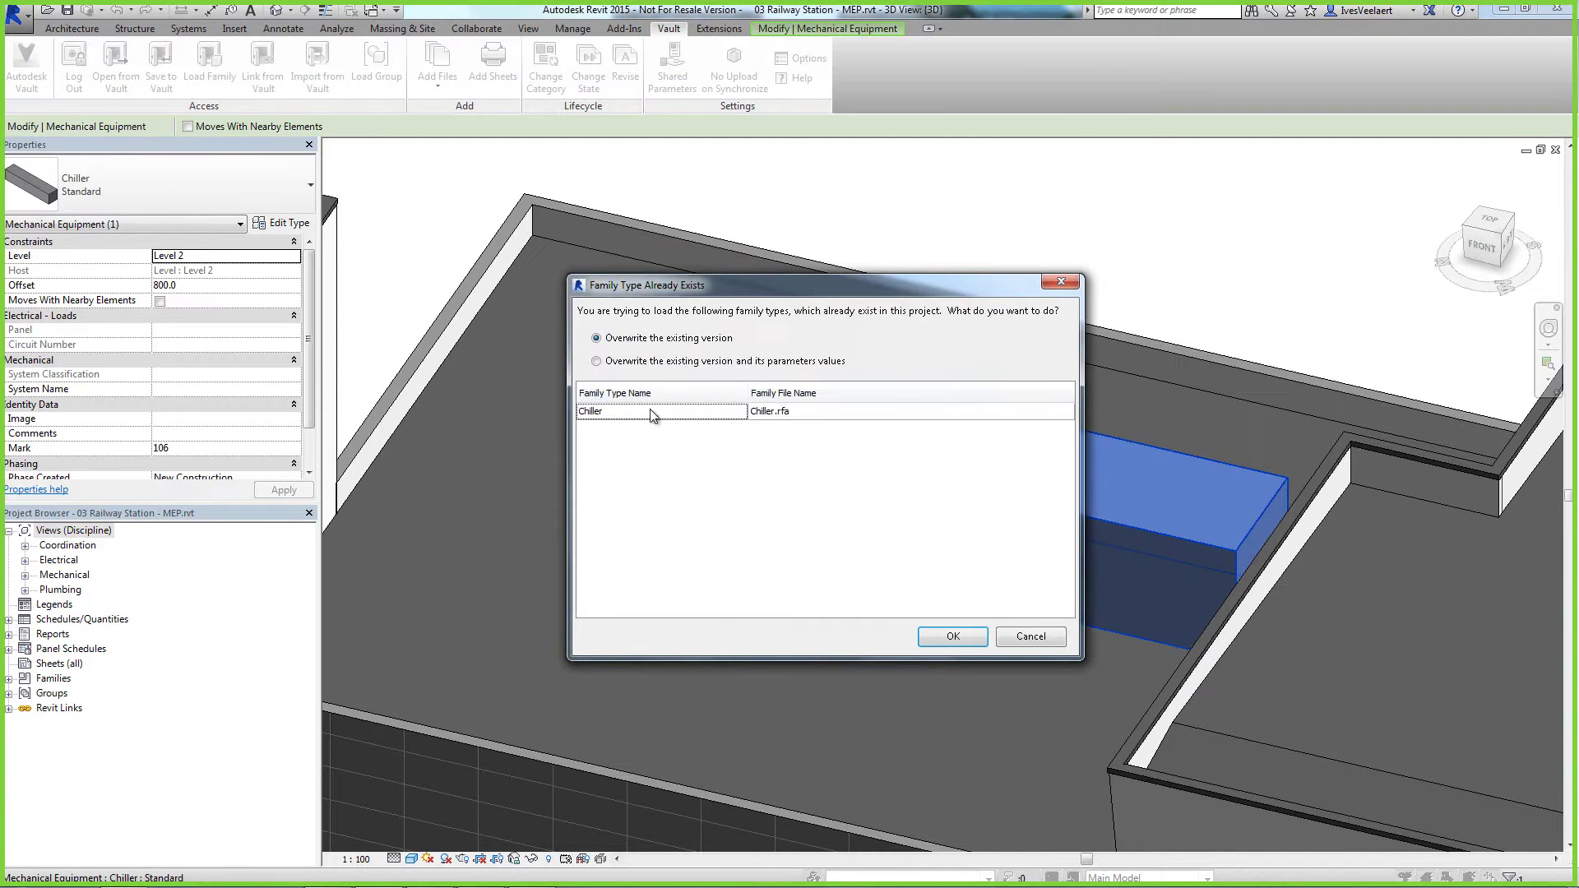
key(Return)
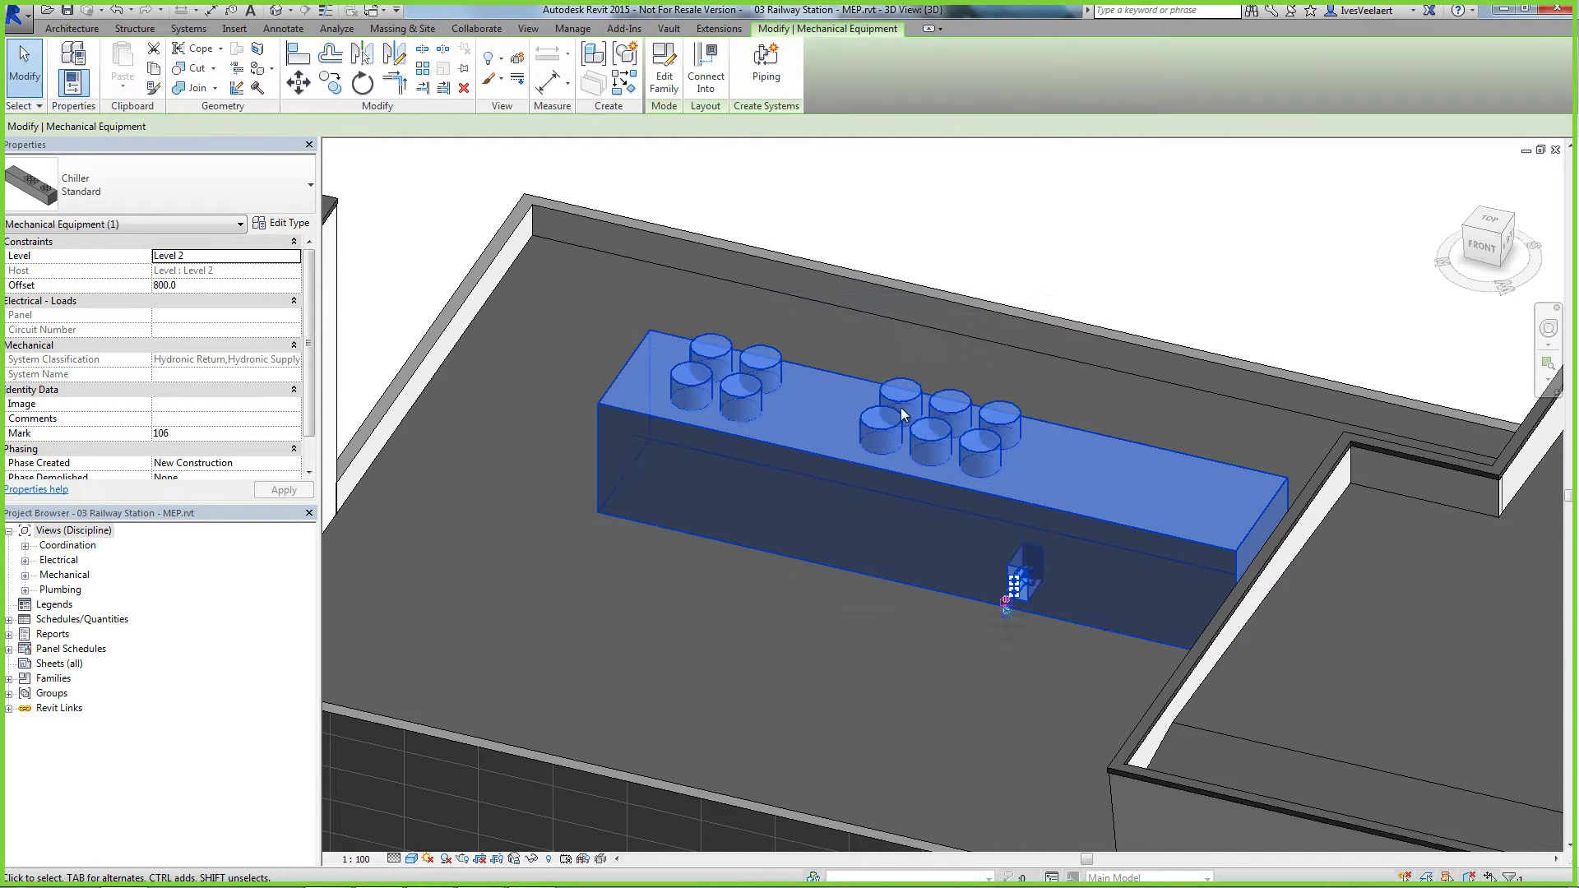
- Clear the selection and save the project back to Vault, confirming the save
key(Escape)
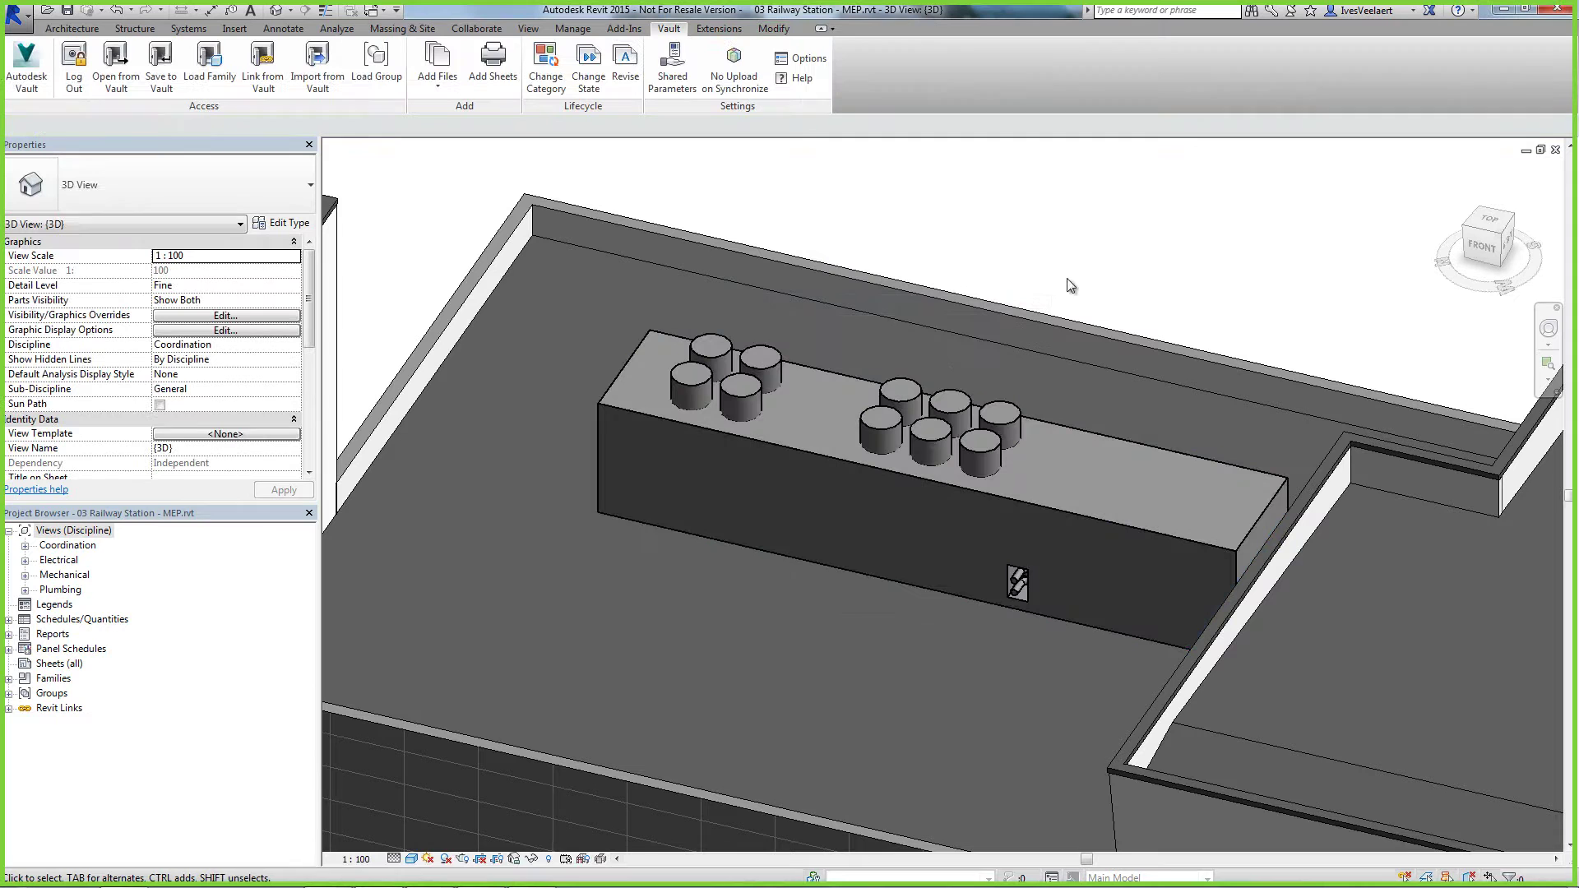
click(172, 80)
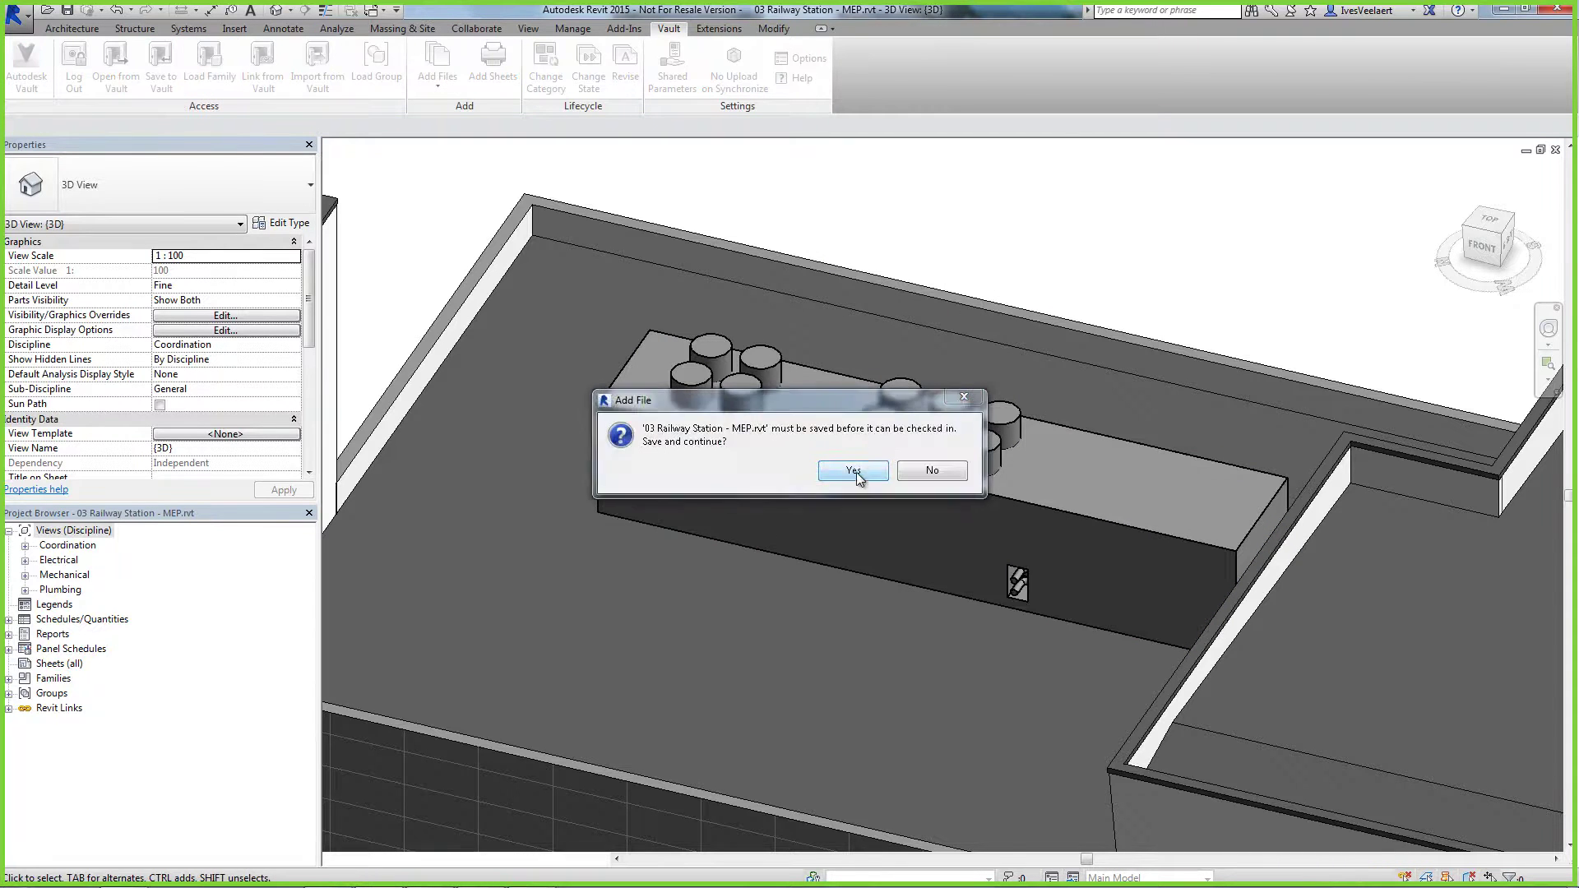
click(862, 481)
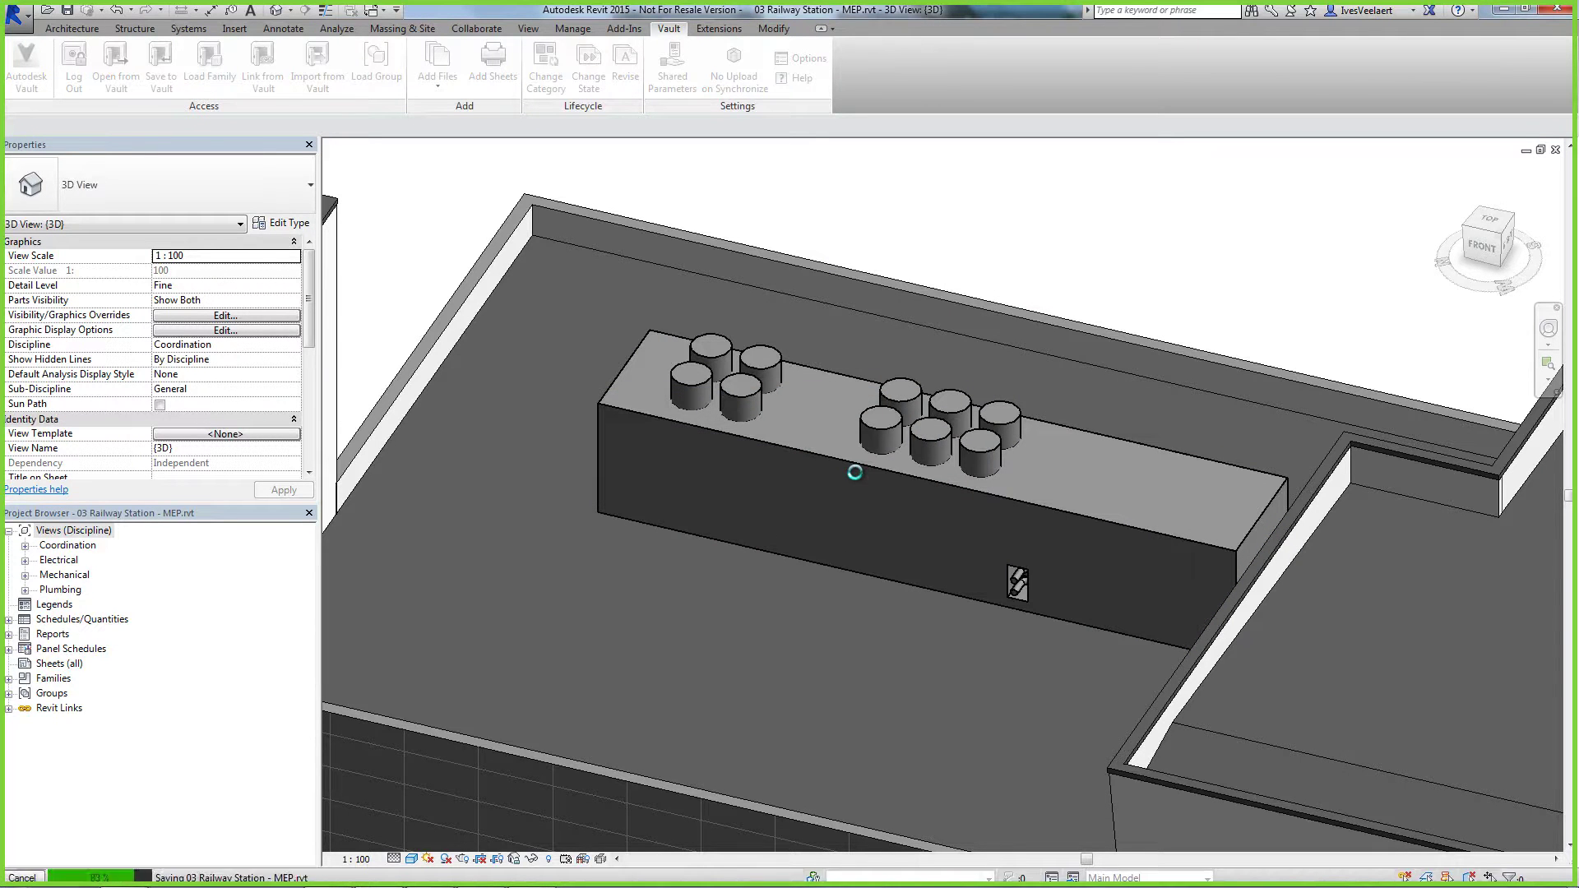